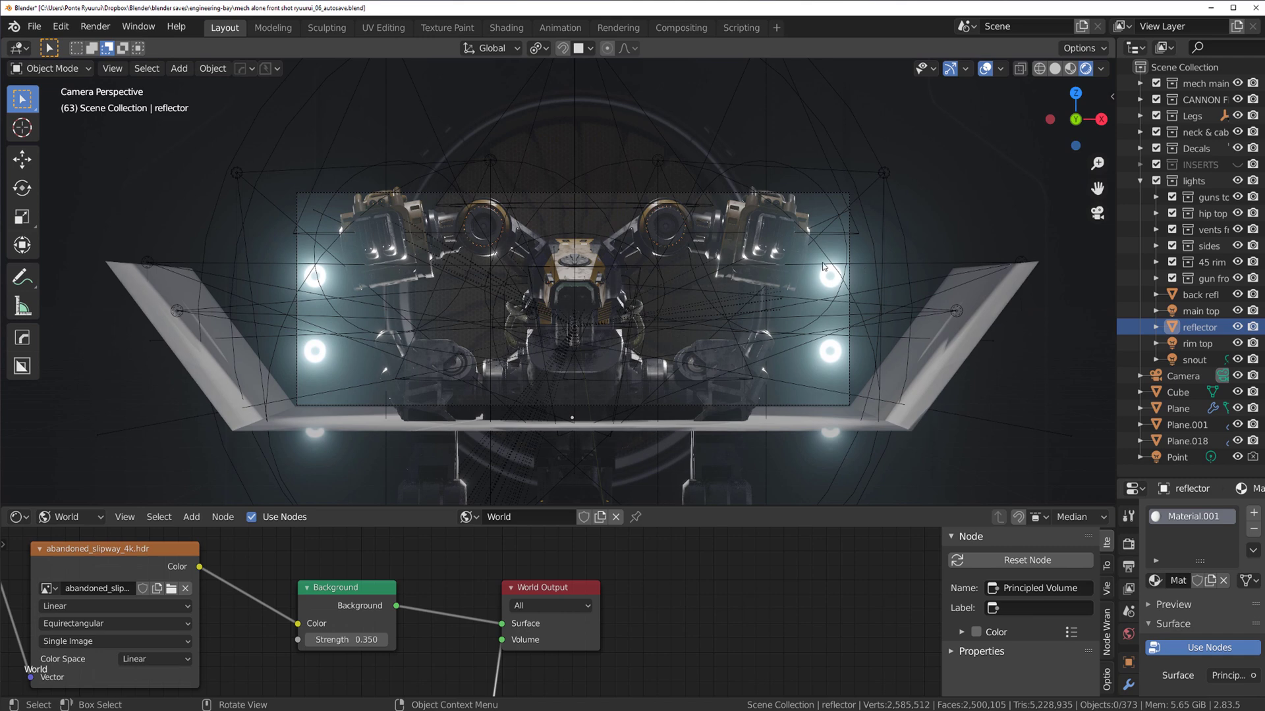
# Step: Save the mech scene and hide the lights collection in the viewport
pyautogui.scroll(3, 823, 267)
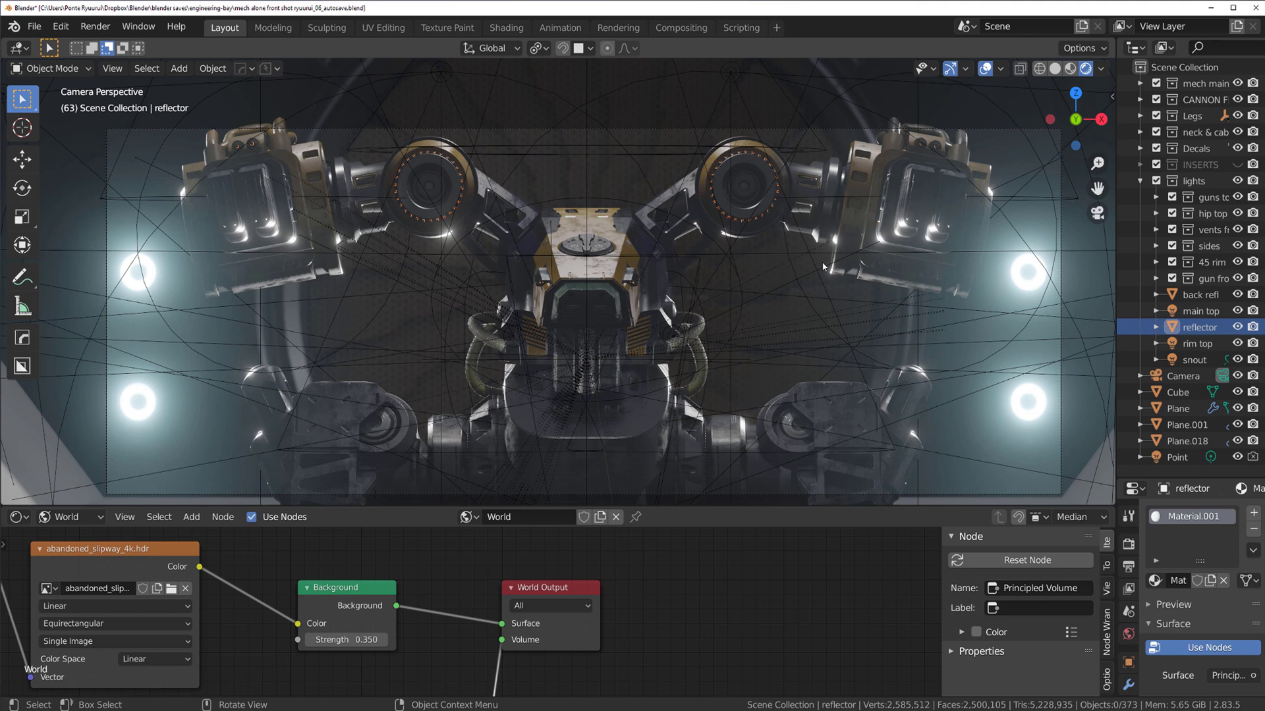
pyautogui.hotkey('ctrl', 's')
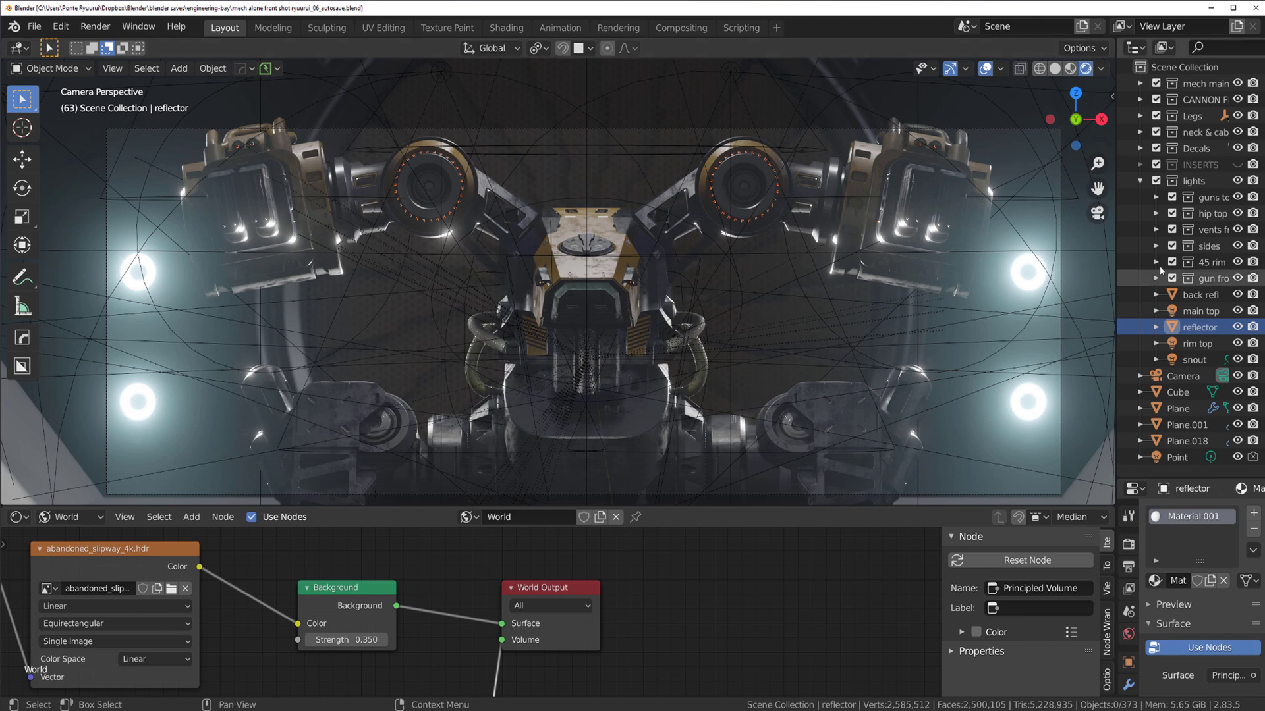
pyautogui.click(1237, 180)
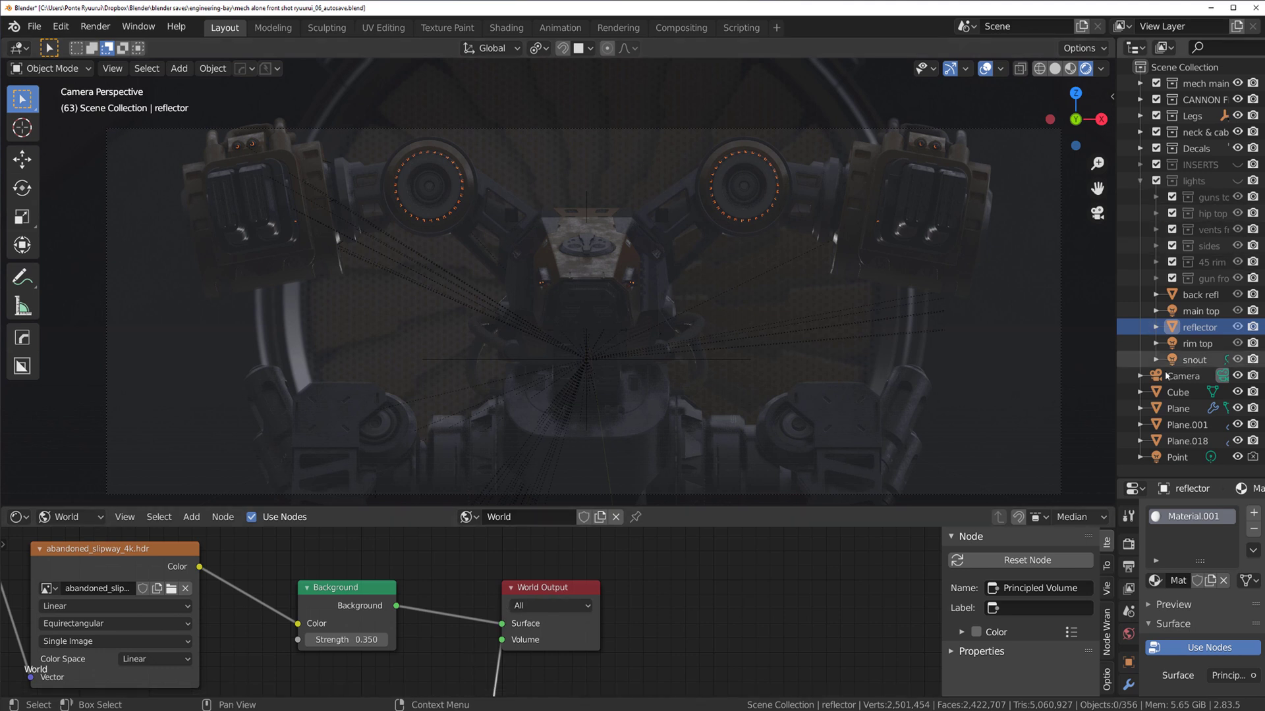
# Step: Show the scene's render settings and enlarge the world node editor so all of its nodes fit in view
pyautogui.click(1128, 544)
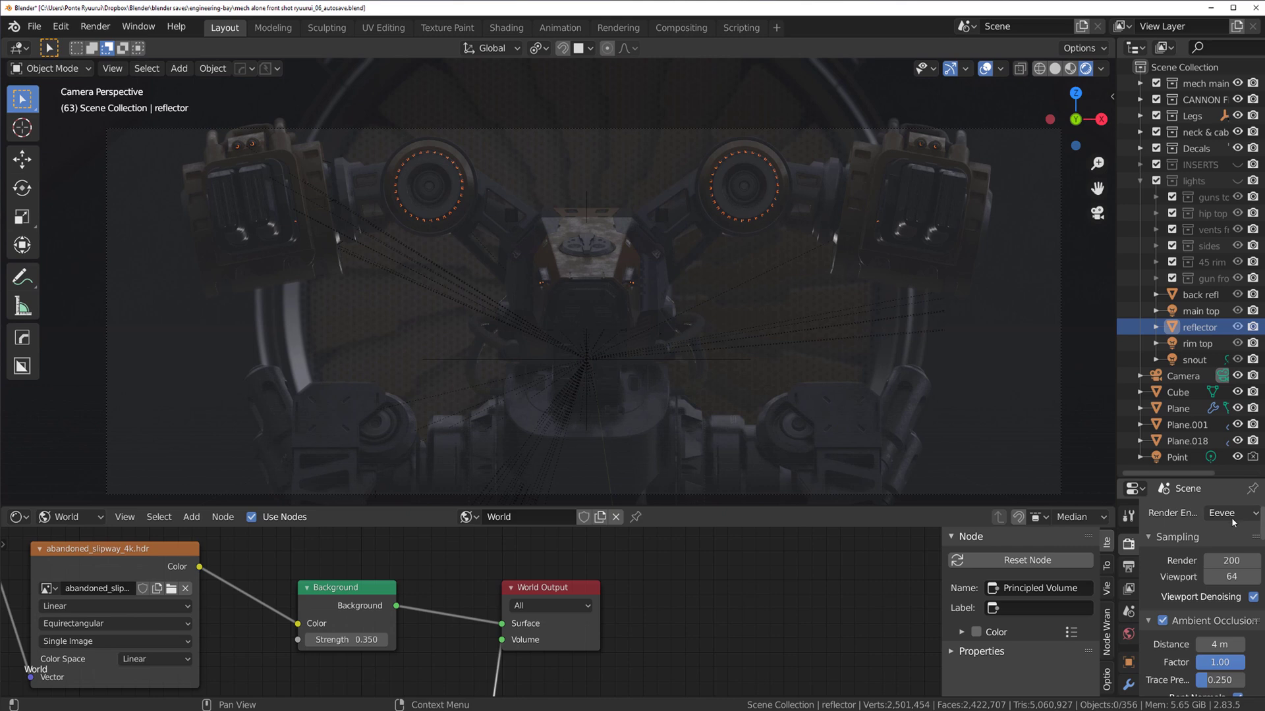
pyautogui.scroll(-2, 506, 607)
pyautogui.moveTo(506, 608); pyautogui.dragTo(521, 597, button='middle')
pyautogui.moveTo(718, 508); pyautogui.dragTo(708, 276)
pyautogui.press('Home')
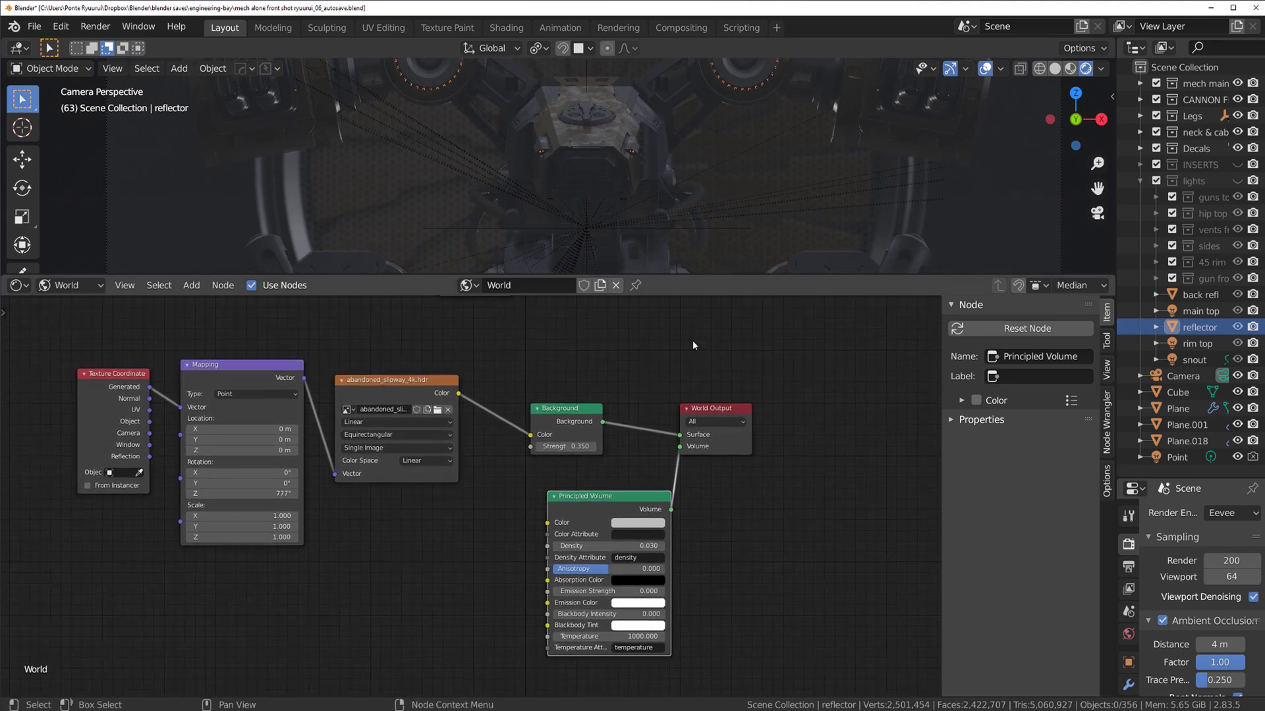
# Step: Cut the Principled Volume link to compare the scene without fog, and reconnect it to the World Output's Volume input
pyautogui.scroll(1, 628, 397)
pyautogui.keyDown('ctrl'); pyautogui.moveTo(710, 466); pyautogui.dragTo(784, 506, button='right'); pyautogui.keyUp('ctrl')
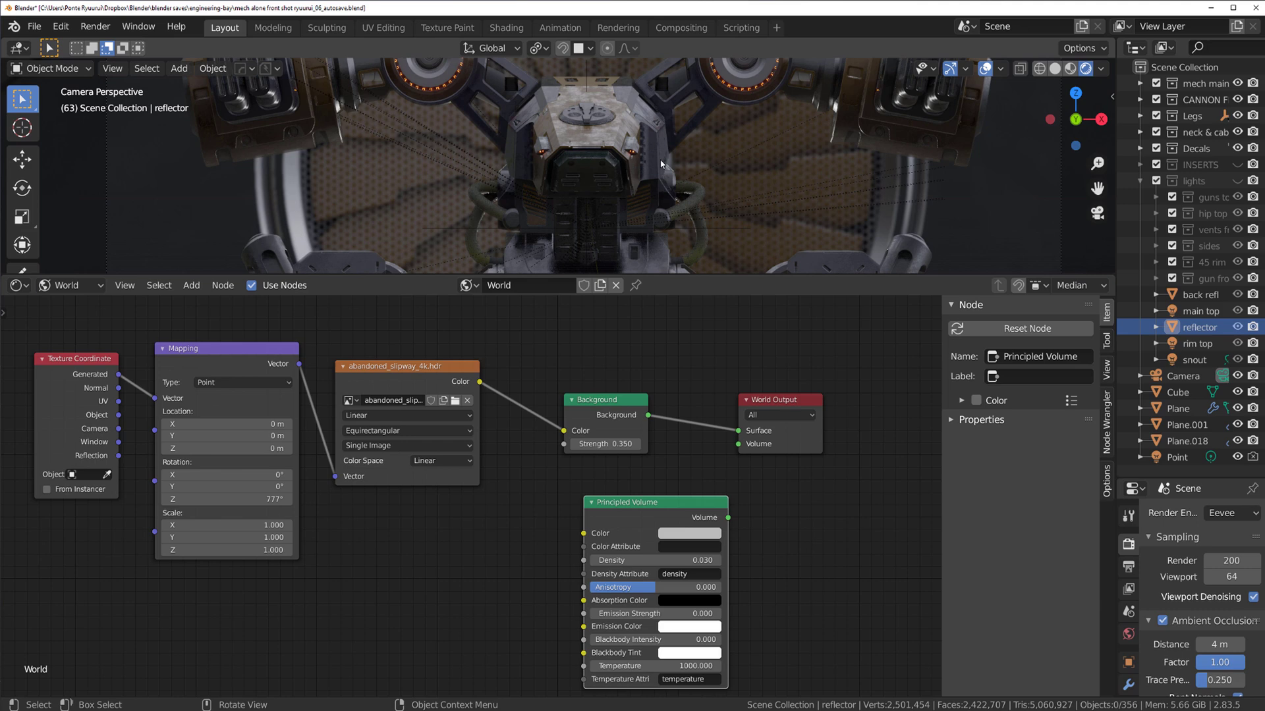
pyautogui.scroll(2, 665, 167)
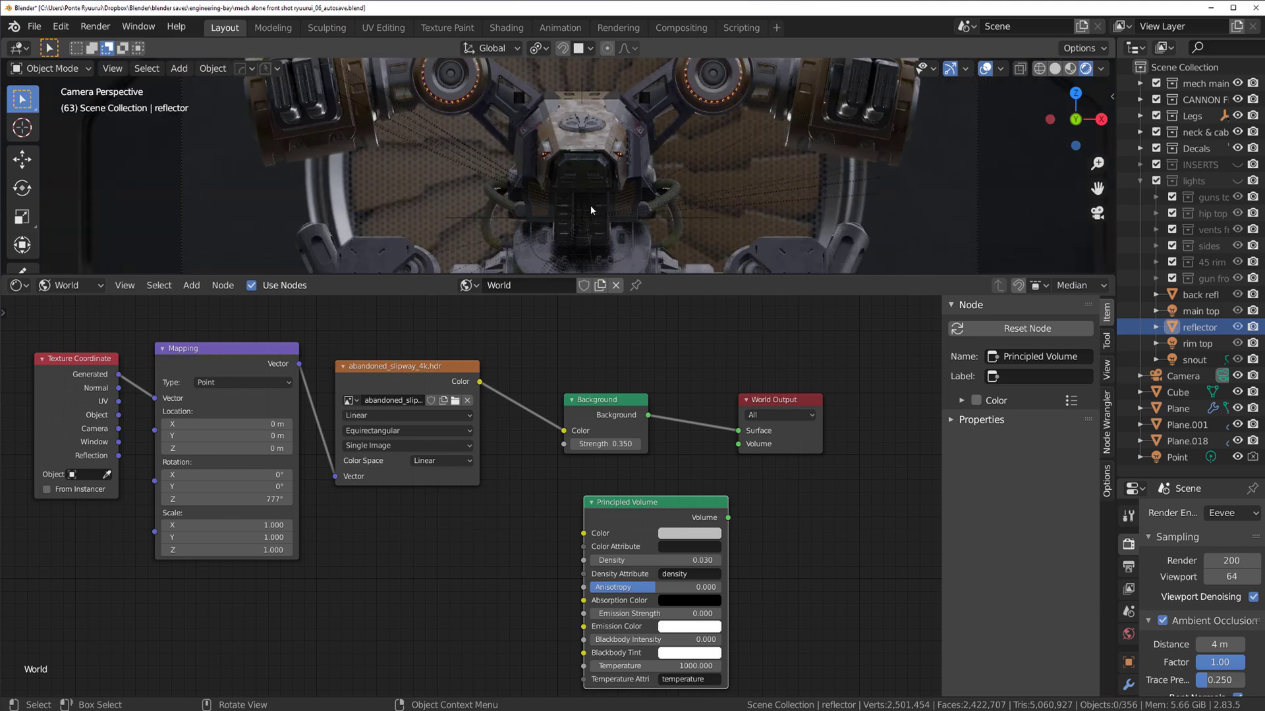
pyautogui.moveTo(728, 517); pyautogui.dragTo(738, 444)
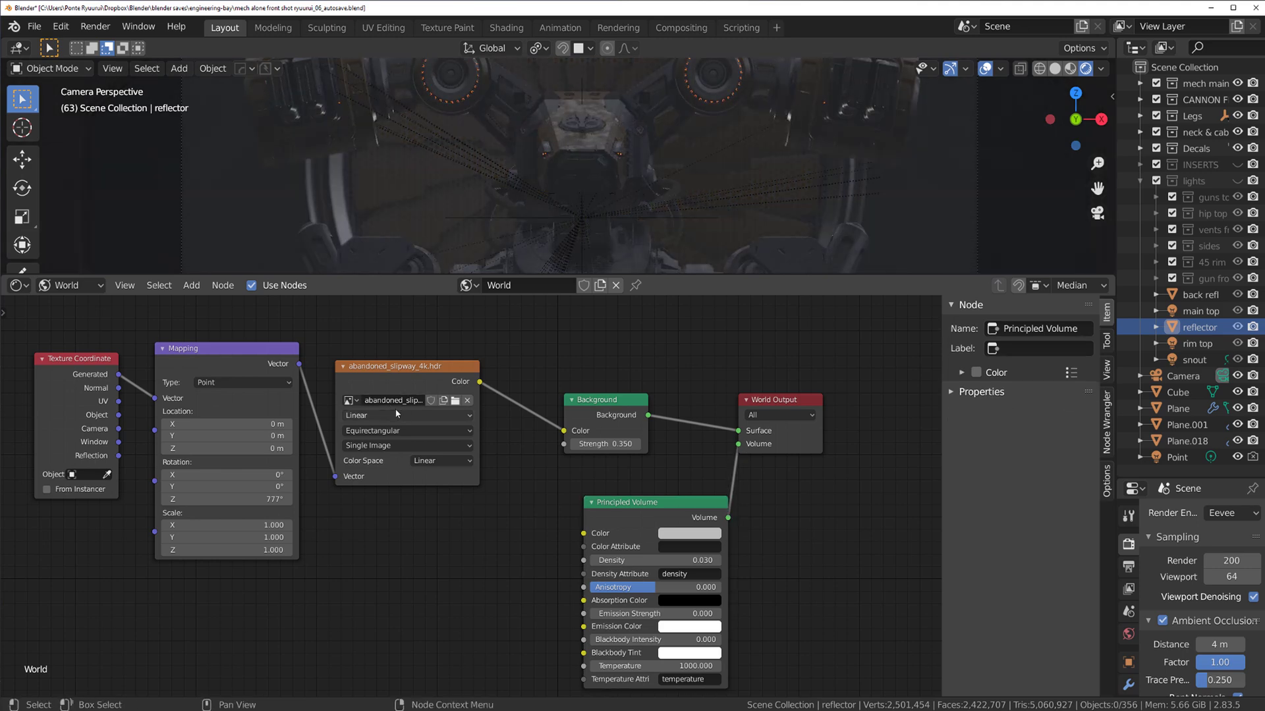
# Step: Examine the Background node's strength and enlarge the 3D viewport over the node editor
pyautogui.scroll(3, 584, 446)
pyautogui.scroll(4, 584, 446)
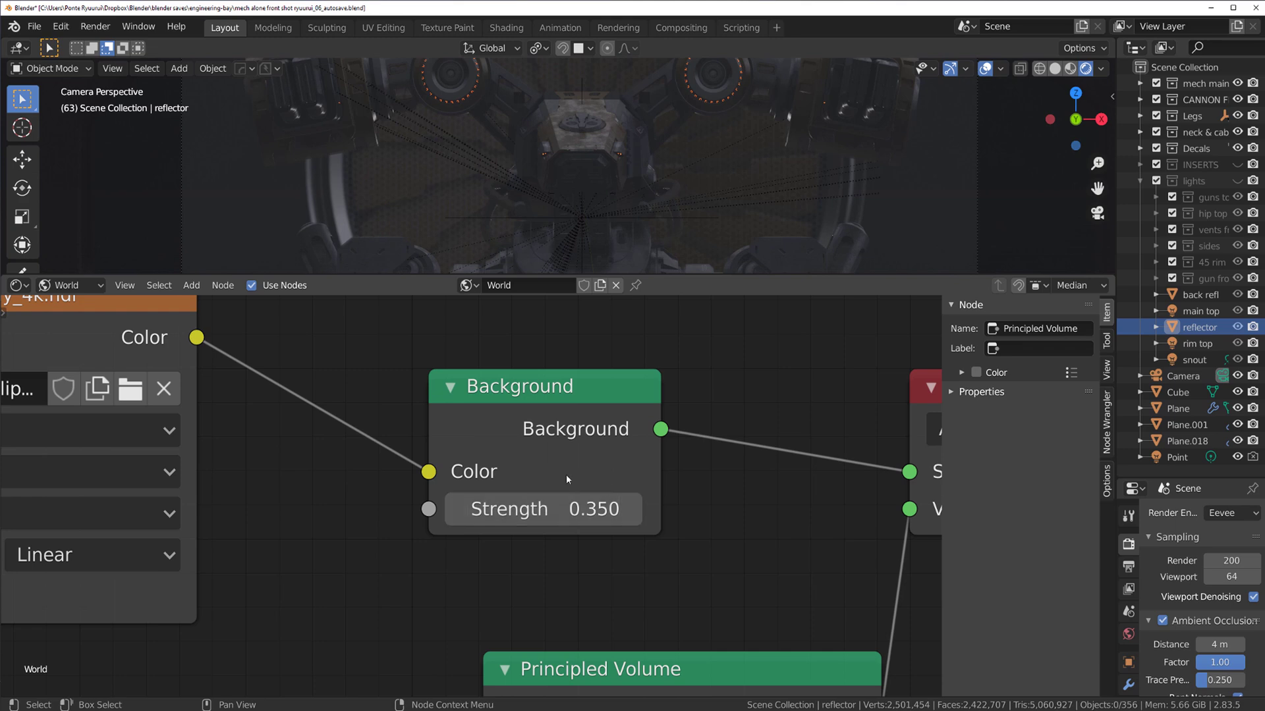
pyautogui.scroll(-4, 549, 470)
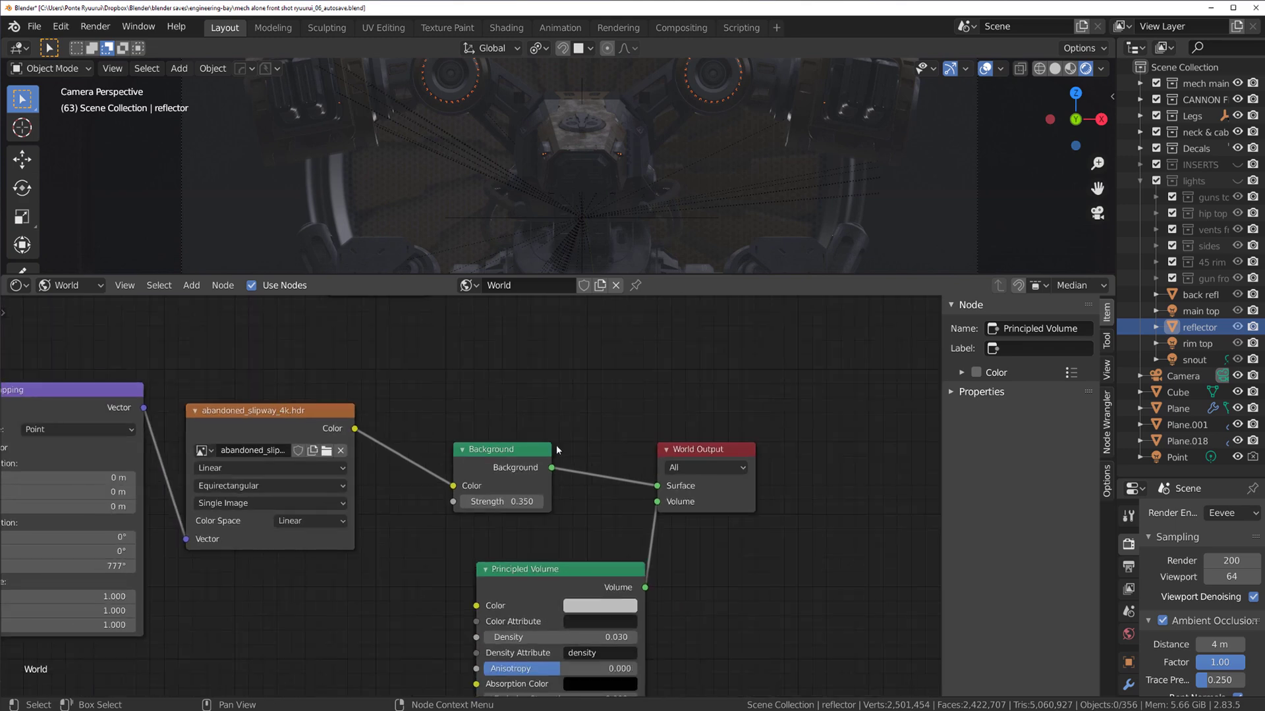
pyautogui.scroll(-1, 464, 478)
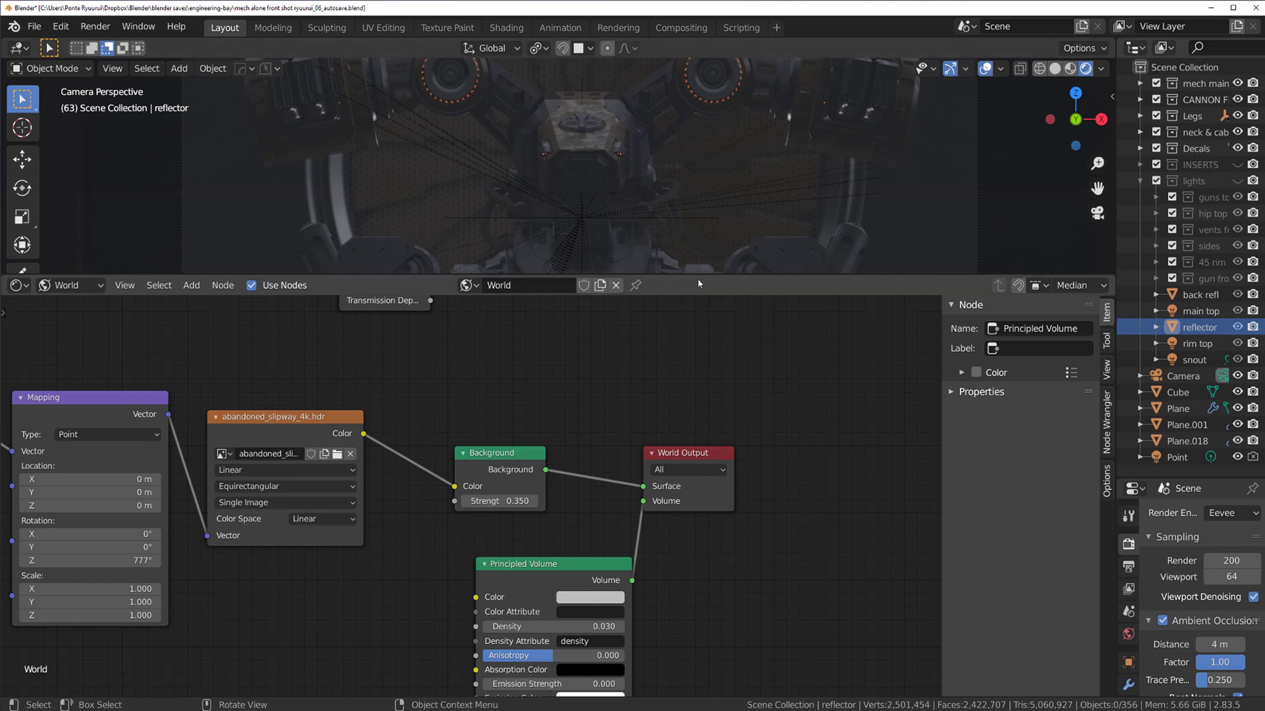
pyautogui.moveTo(712, 279); pyautogui.dragTo(659, 480)
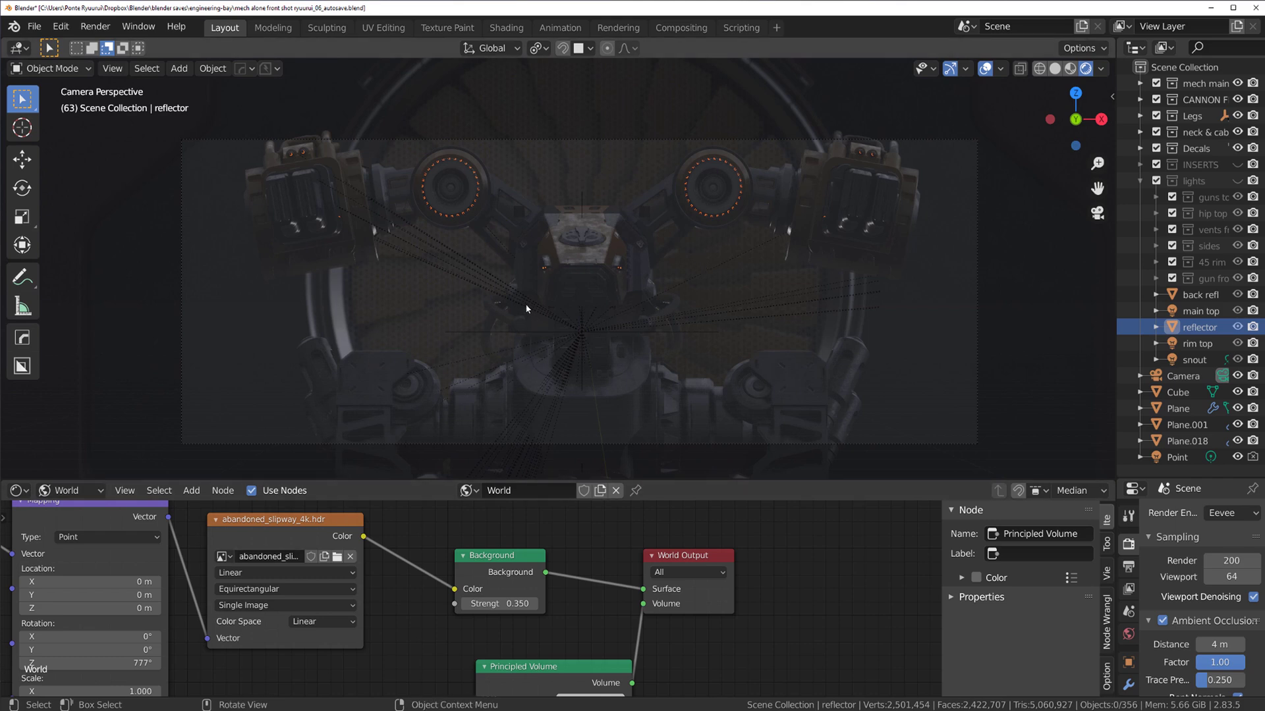
# Step: Select the camera from outside its view and return to the camera perspective
pyautogui.moveTo(548, 310)
pyautogui.mouseDown(button='middle')
pyautogui.moveTo(553, 296)
pyautogui.moveTo(559, 309)
pyautogui.mouseUp(button='middle')
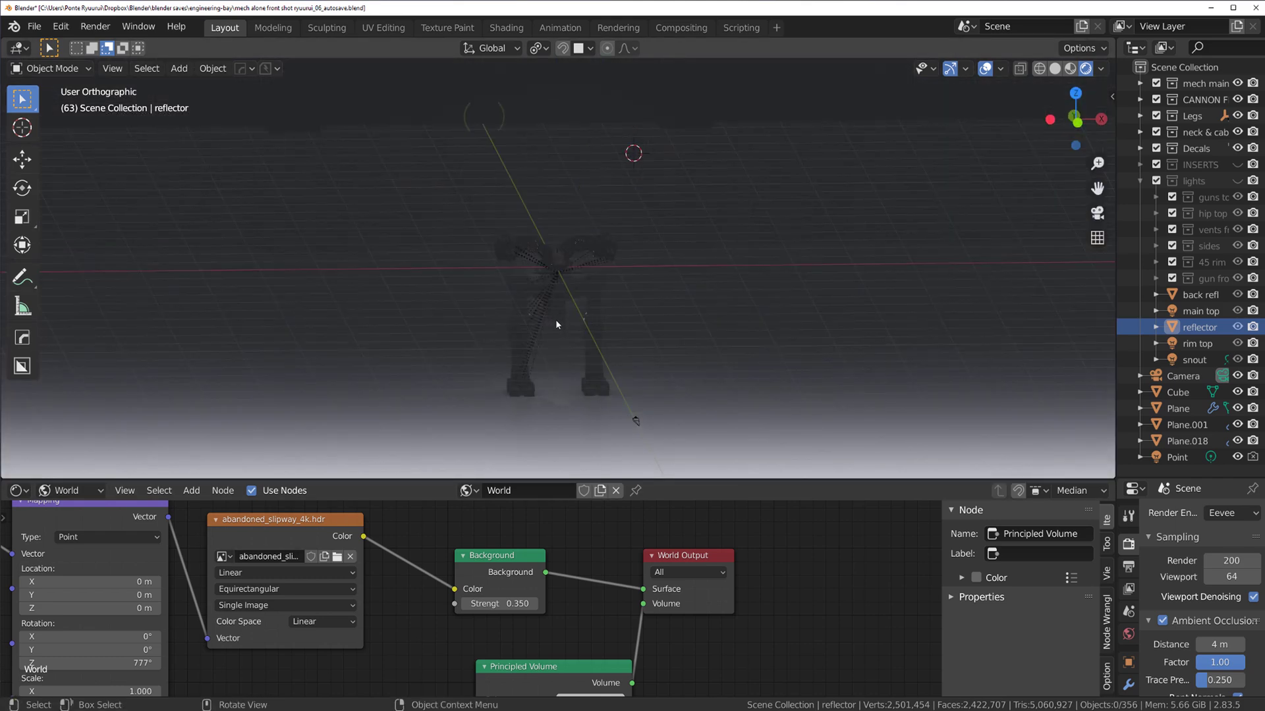
pyautogui.scroll(-3, 557, 323)
pyautogui.click(606, 356)
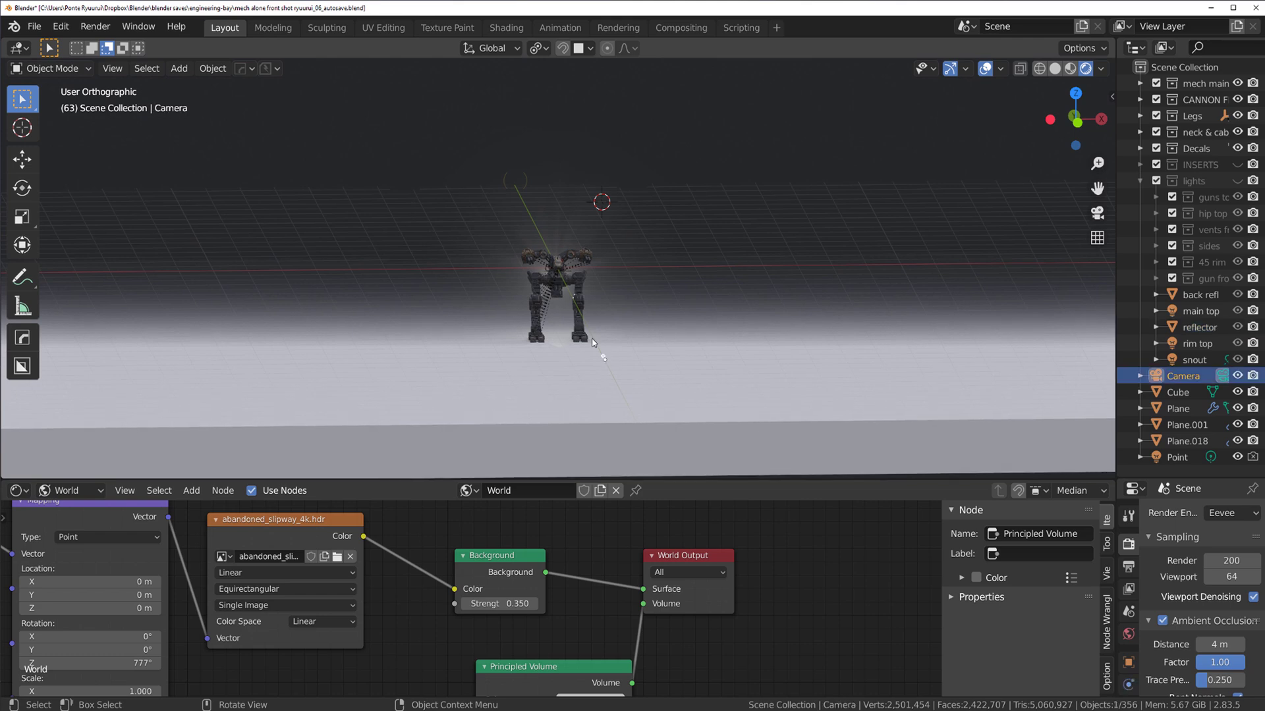
pyautogui.press('KP_0')
pyautogui.scroll(-2, 580, 278)
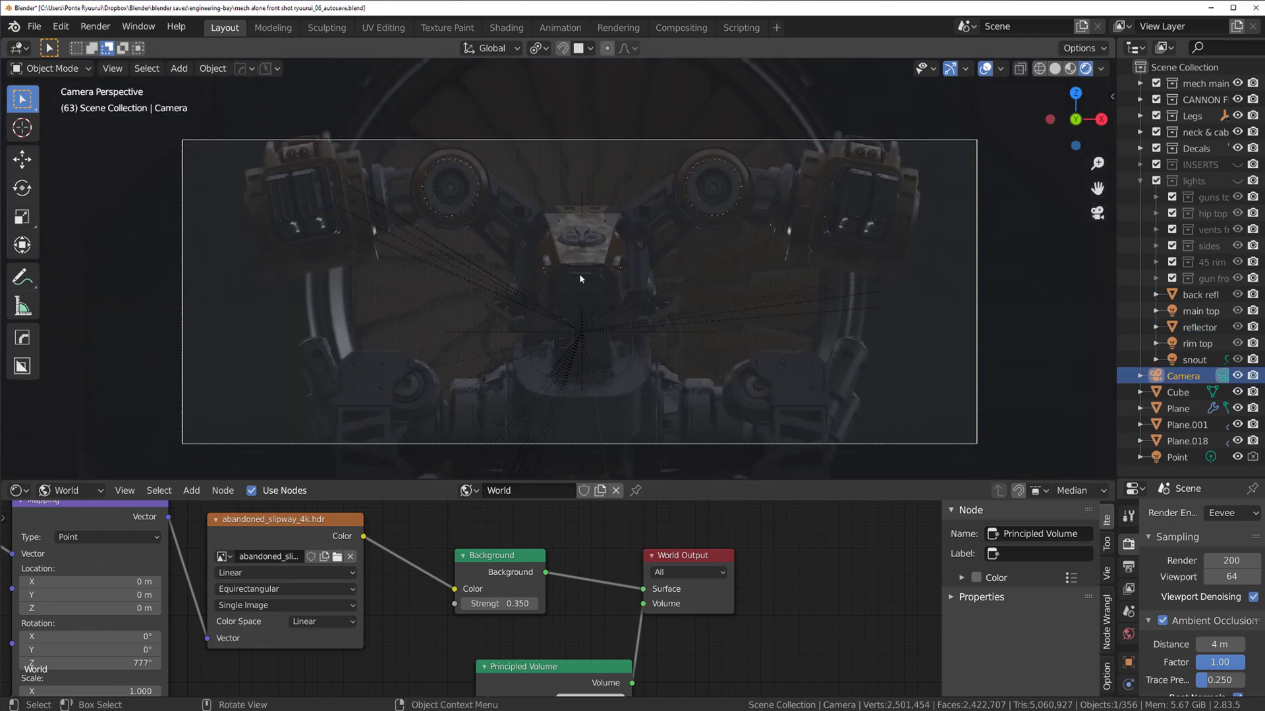
# Step: Set the environment texture's Mapping rotation around Z to 830° while checking the lighting on the mech
pyautogui.keyDown('shift'); pyautogui.moveTo(635, 295); pyautogui.dragTo(593, 236, button='middle'); pyautogui.keyUp('shift')
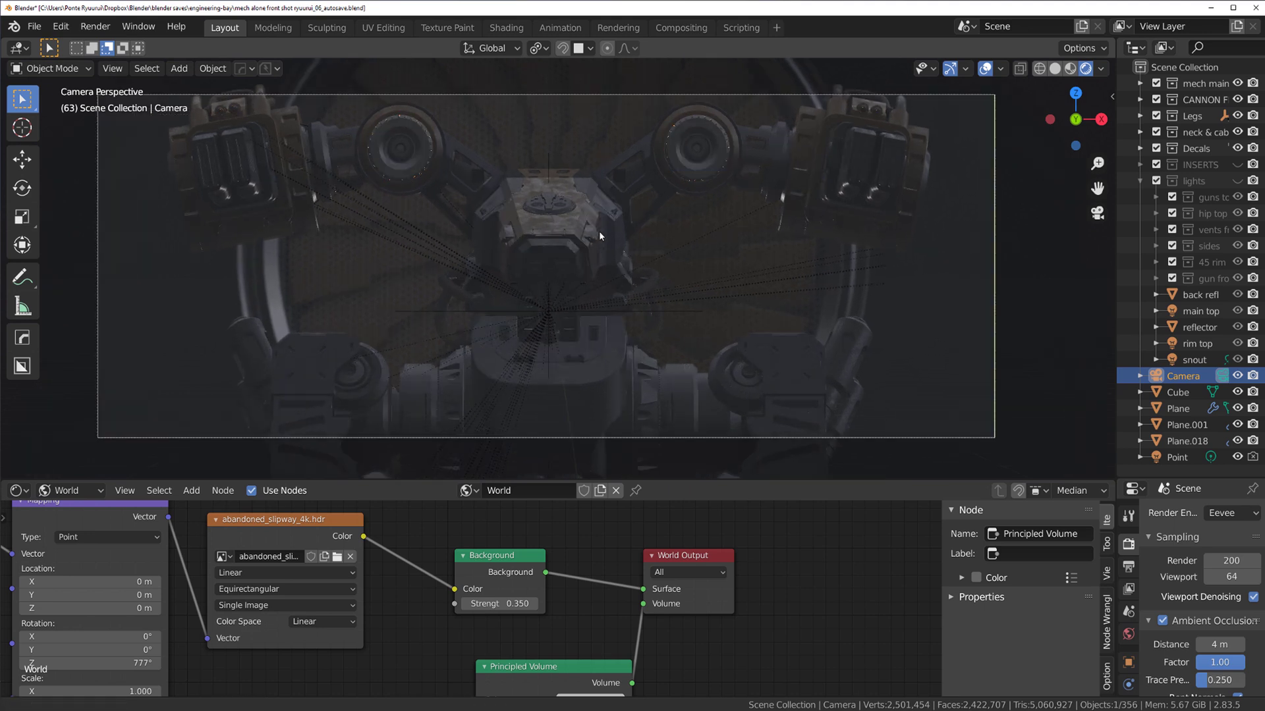
pyautogui.scroll(1, 598, 231)
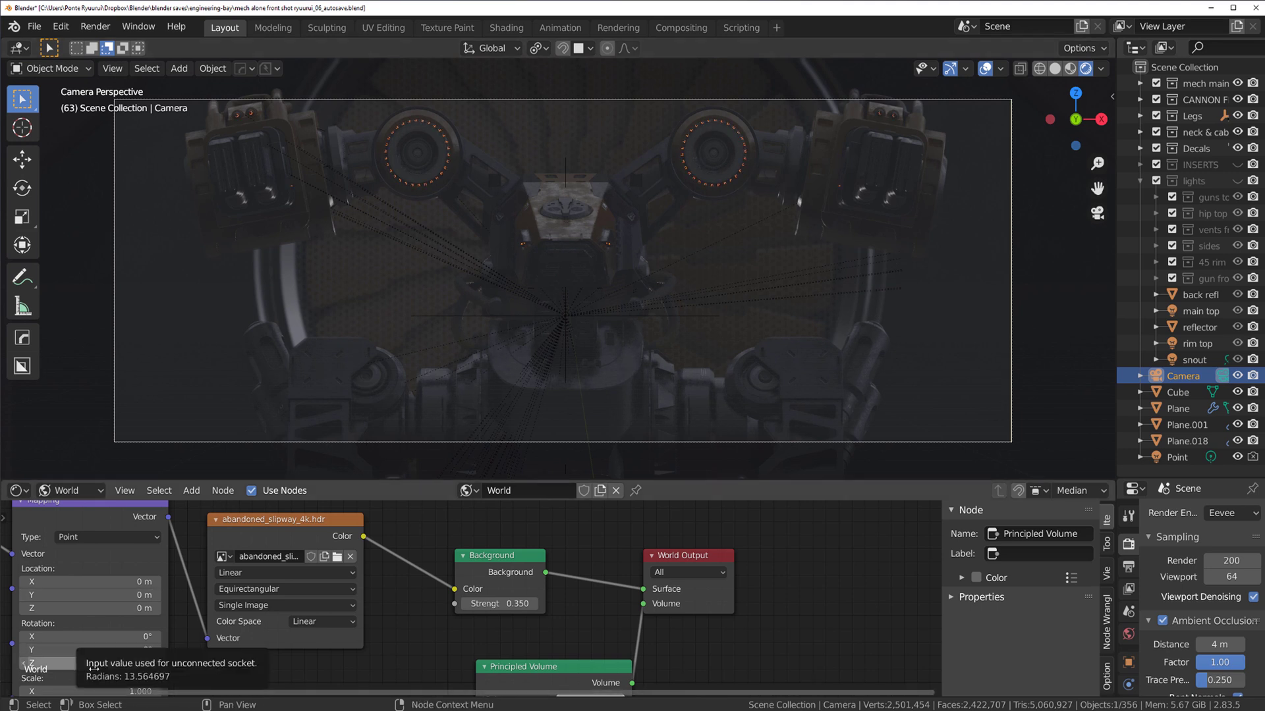
pyautogui.moveTo(86, 663); pyautogui.dragTo(117, 663)
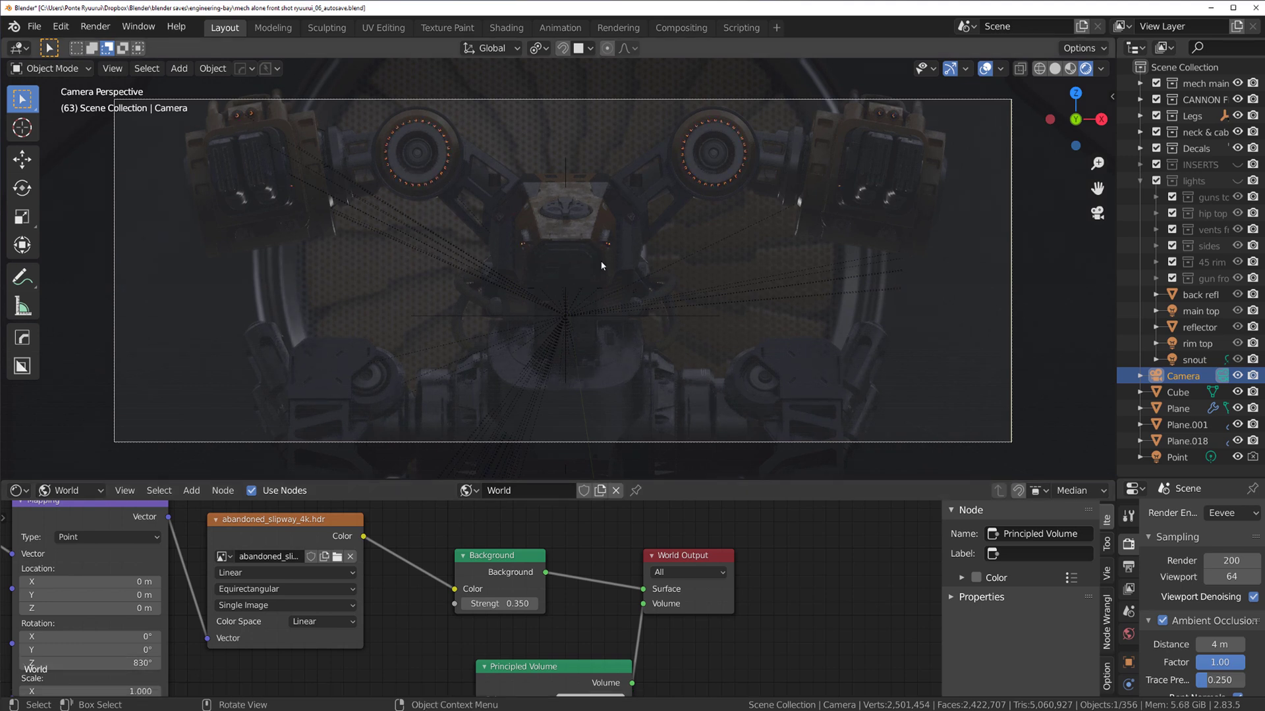
pyautogui.scroll(-1, 698, 260)
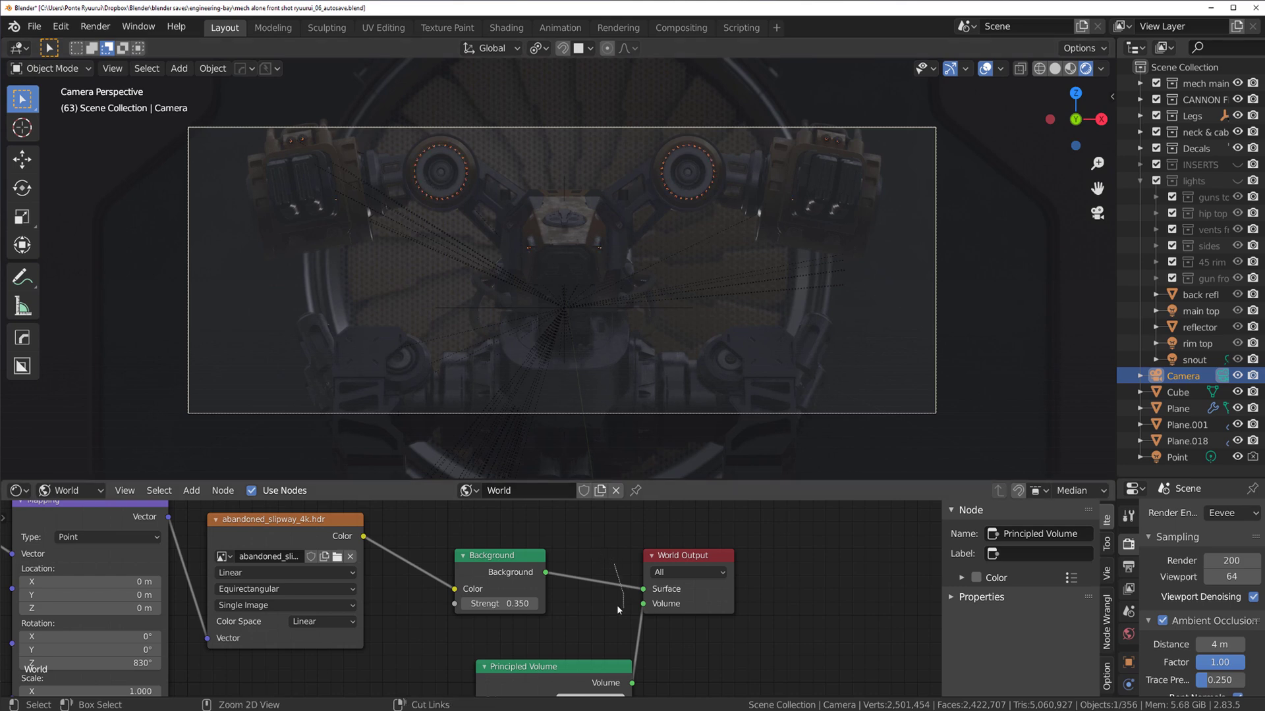
# Step: Cut the Background link to compare the scene without the HDRI, and reconnect it to the World Output's Surface input
pyautogui.keyDown('ctrl'); pyautogui.moveTo(620, 607); pyautogui.dragTo(563, 570, button='right'); pyautogui.keyUp('ctrl')
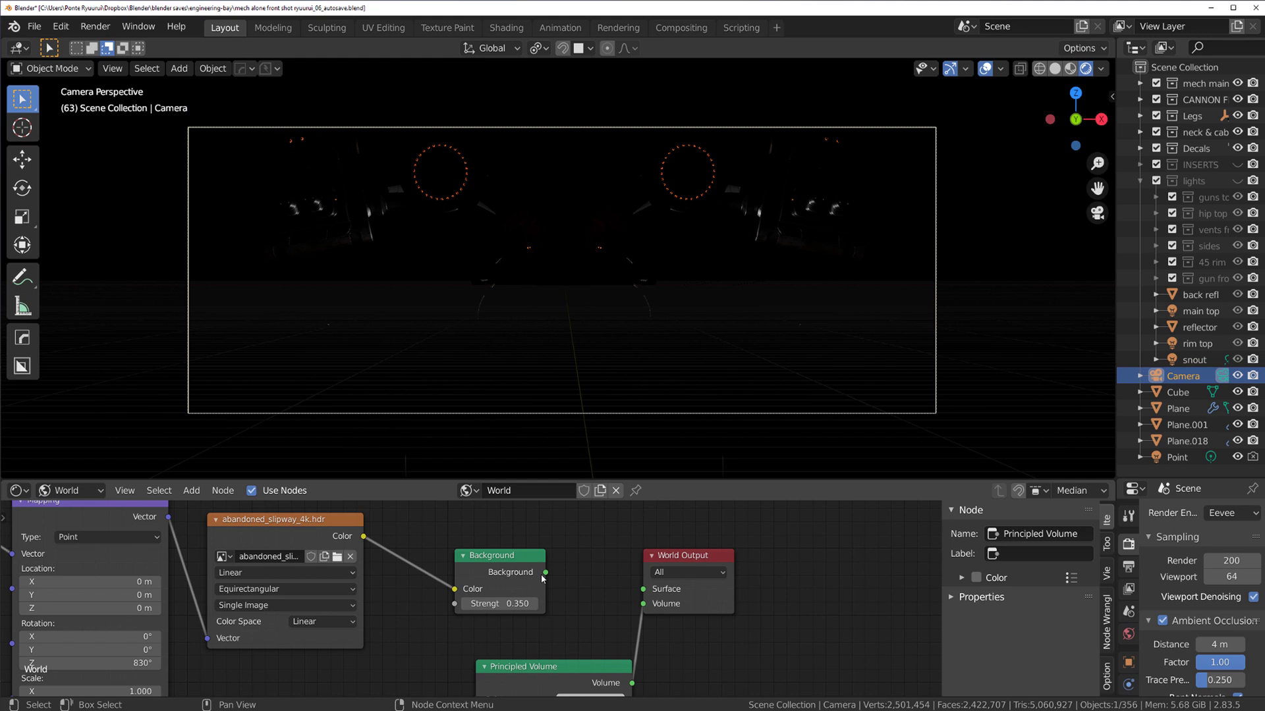
pyautogui.moveTo(544, 575)
pyautogui.mouseDown()
pyautogui.moveTo(603, 575)
pyautogui.moveTo(517, 574)
pyautogui.moveTo(530, 574)
pyautogui.mouseUp()
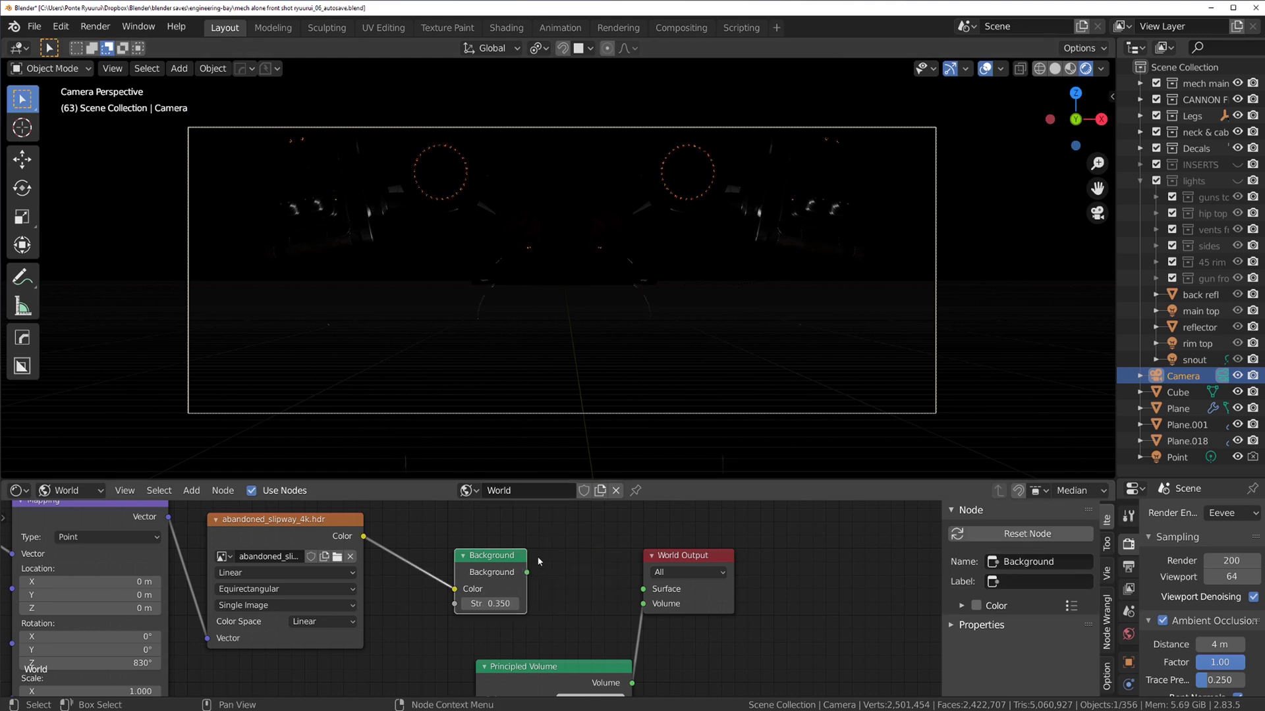
pyautogui.moveTo(526, 572); pyautogui.dragTo(643, 589)
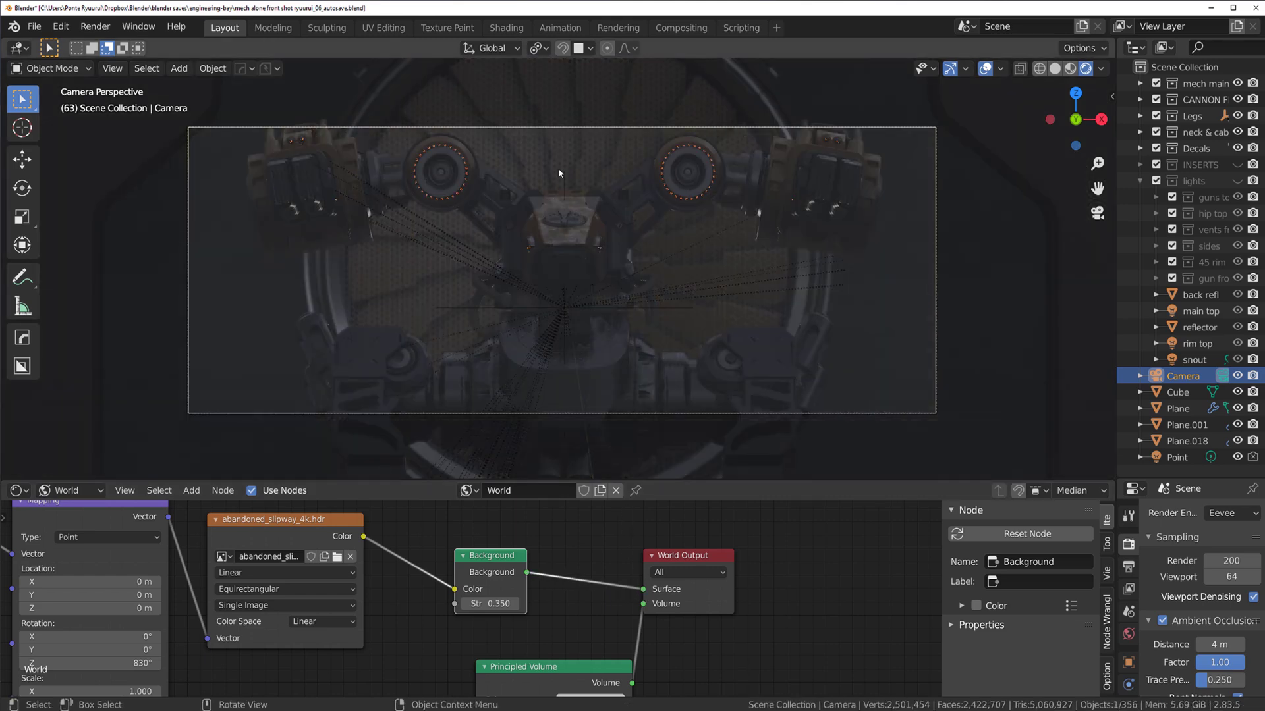
# Step: Switch to the Compositing workspace and move the RGB Curves node off the Glare node it overlaps
pyautogui.click(679, 28)
pyautogui.moveTo(295, 208); pyautogui.dragTo(374, 207, button='middle')
pyautogui.scroll(-1, 445, 244)
pyautogui.scroll(-1, 374, 207)
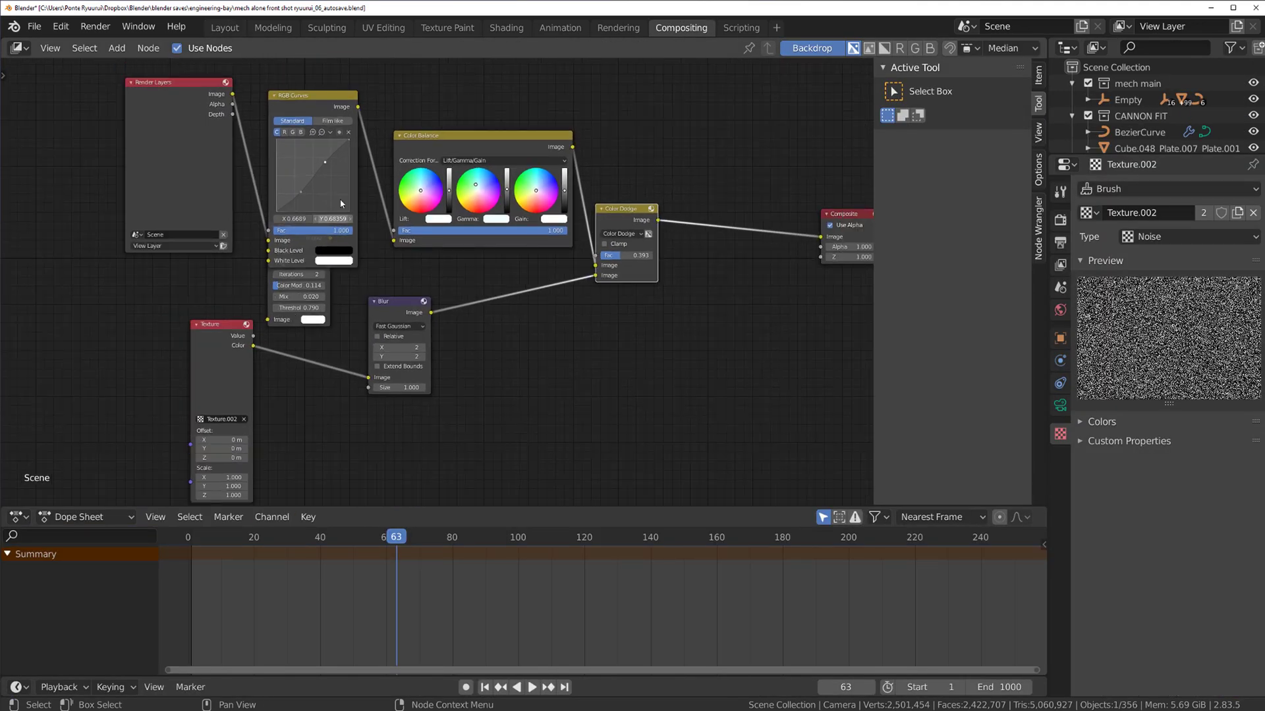
pyautogui.moveTo(313, 97); pyautogui.dragTo(338, 84)
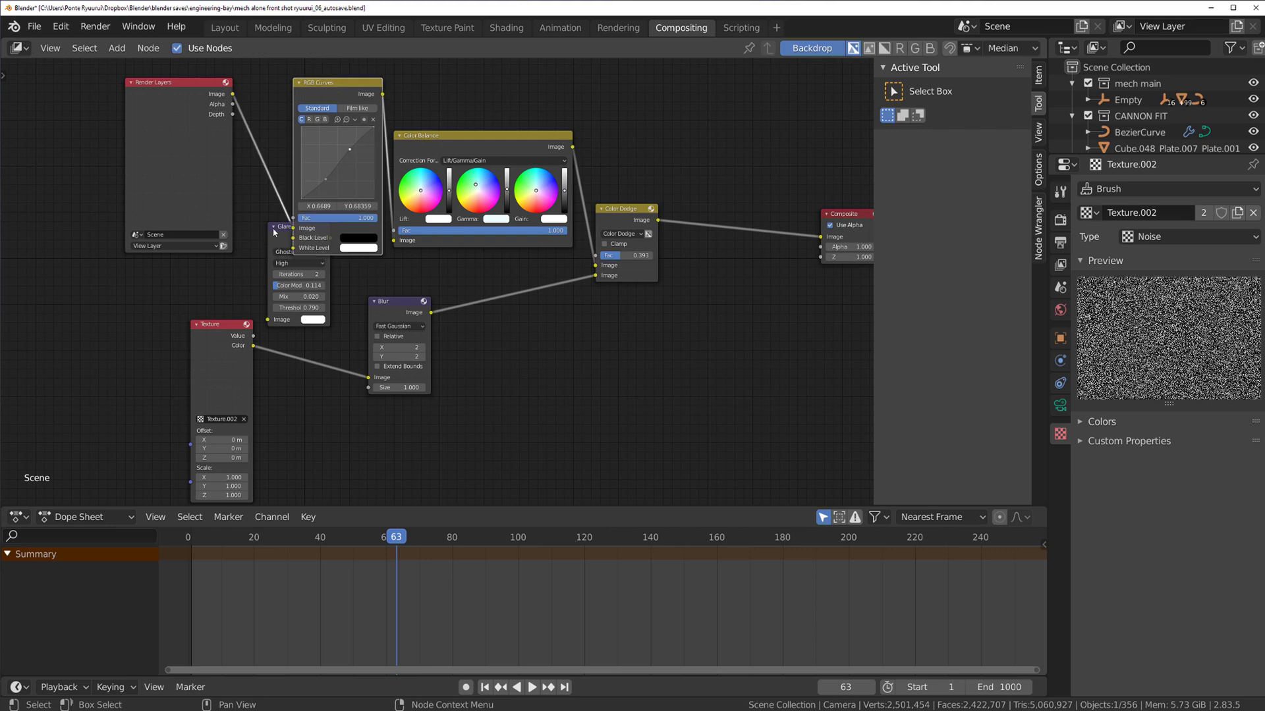
# Step: Delete the unused Glare node from the compositor
pyautogui.click(275, 237)
pyautogui.press('h')
pyautogui.hotkey('ctrl', 'x')
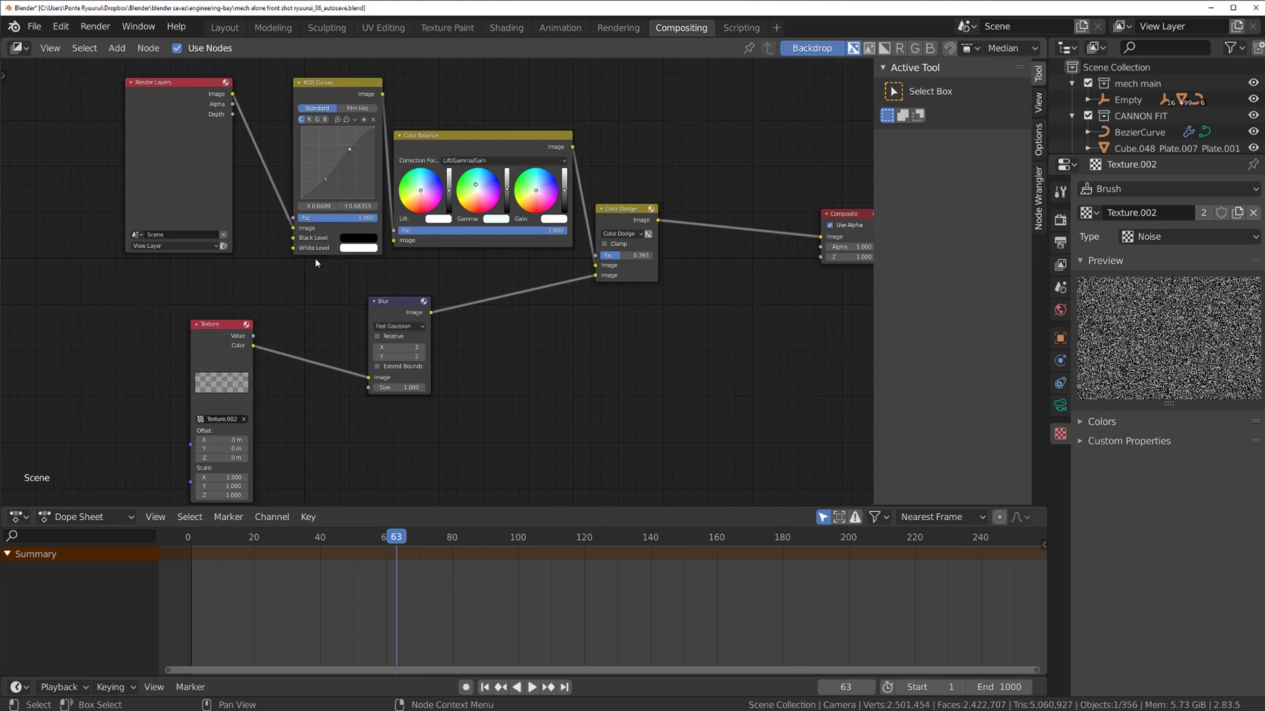
# Step: Move the Texture node closer to the Blur node it feeds
pyautogui.scroll(3, 491, 214)
pyautogui.moveTo(376, 238); pyautogui.dragTo(386, 290, button='middle')
pyautogui.moveTo(466, 266)
pyautogui.mouseDown(button='middle')
pyautogui.moveTo(373, 254)
pyautogui.moveTo(242, 207)
pyautogui.mouseUp(button='middle')
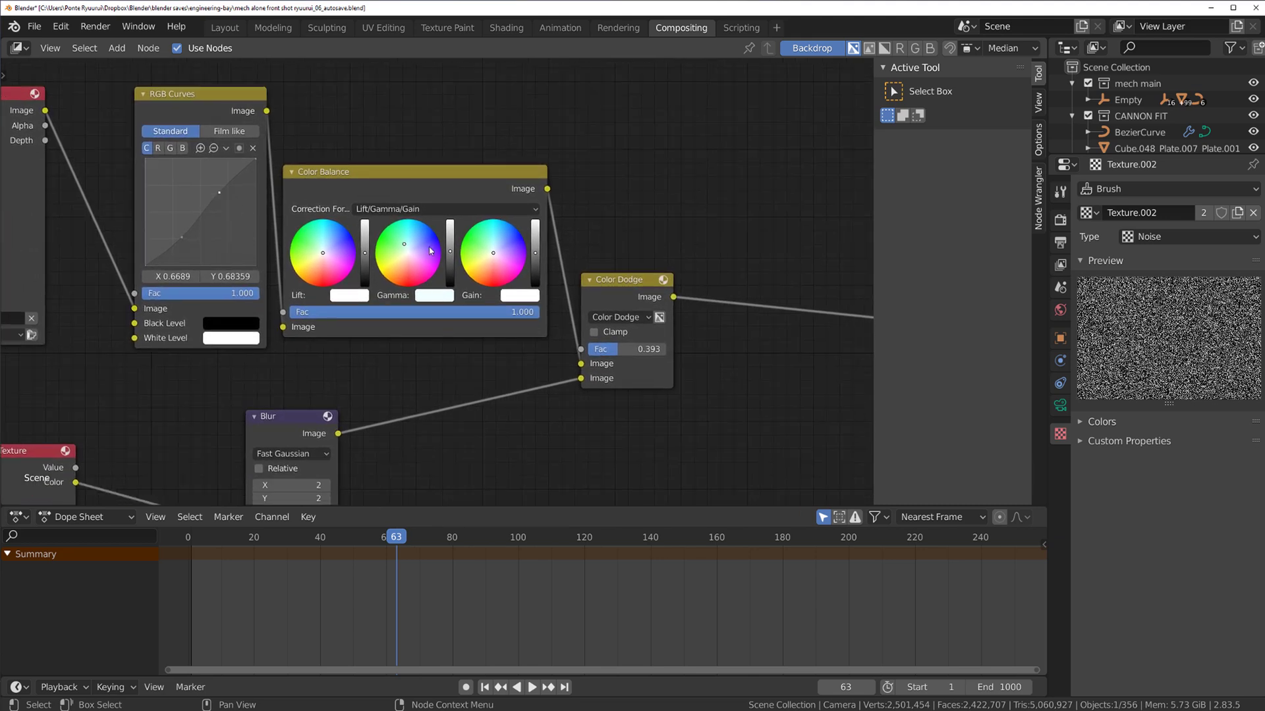
pyautogui.scroll(-1, 379, 284)
pyautogui.moveTo(359, 432); pyautogui.dragTo(459, 262, button='middle')
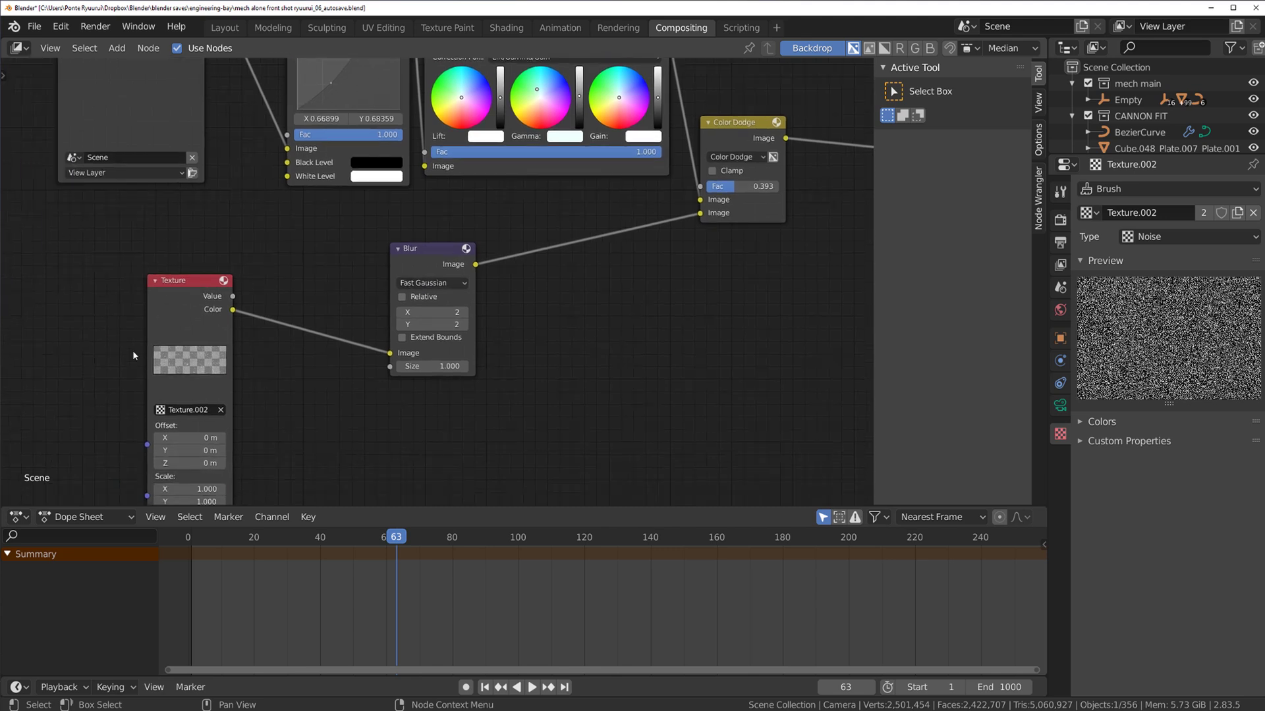
pyautogui.moveTo(203, 292); pyautogui.dragTo(292, 234)
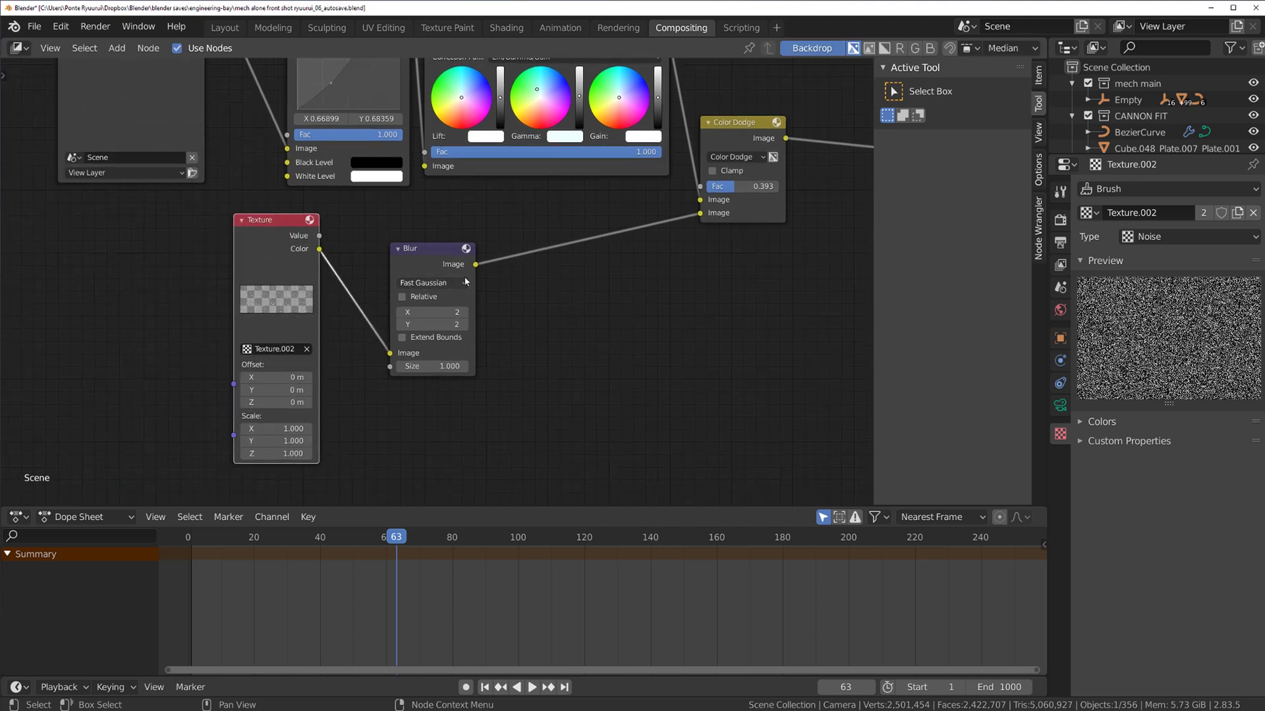
# Step: Check the data-block and type settings of Texture.002 in the texture properties
pyautogui.moveTo(621, 232); pyautogui.dragTo(592, 245, button='middle')
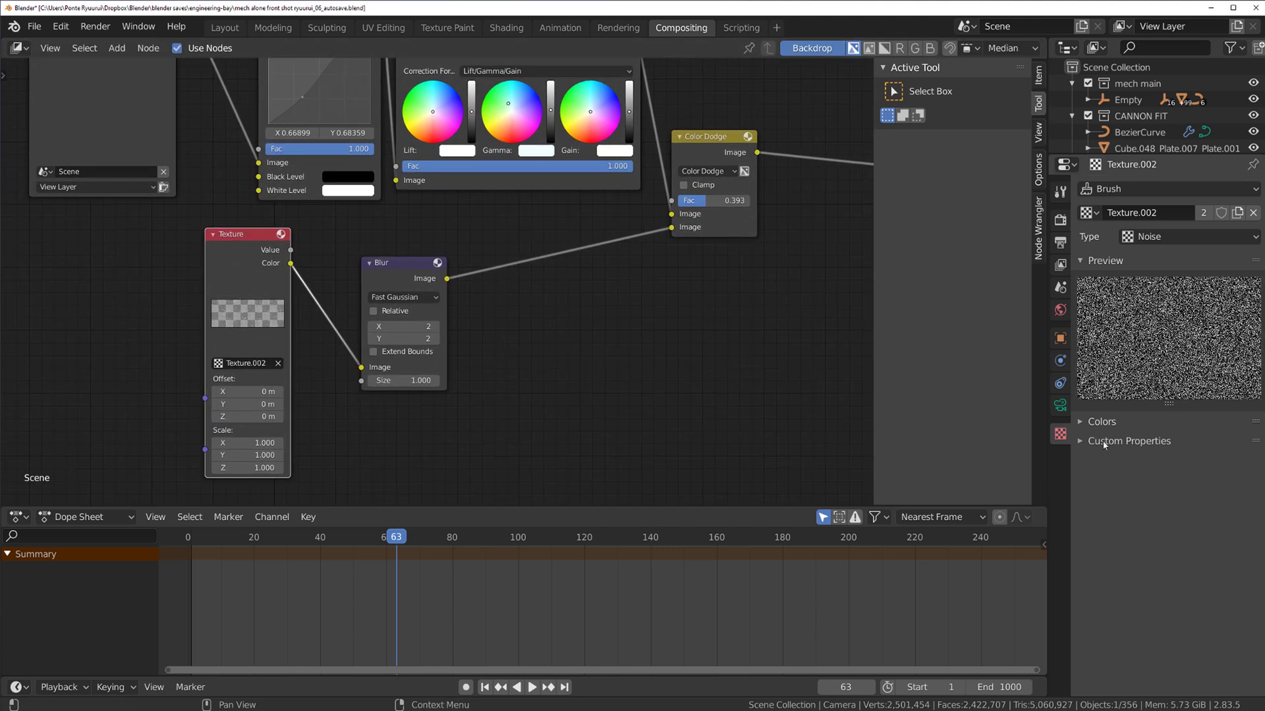
pyautogui.click(1087, 212)
pyautogui.click(1165, 236)
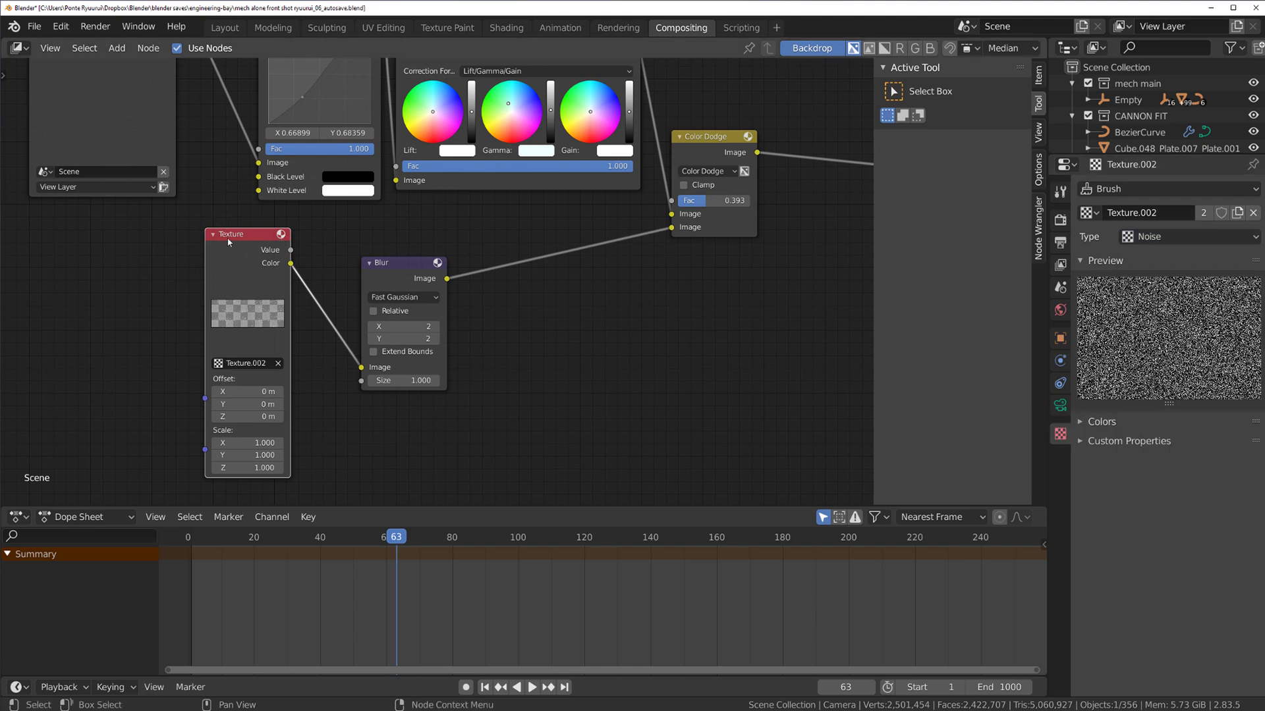
# Step: Move the Color Dodge node away from Color Balance, closer to the Composite node
pyautogui.moveTo(399, 318); pyautogui.dragTo(464, 251, button='middle')
pyautogui.scroll(1, 369, 316)
pyautogui.moveTo(508, 219); pyautogui.dragTo(584, 224)
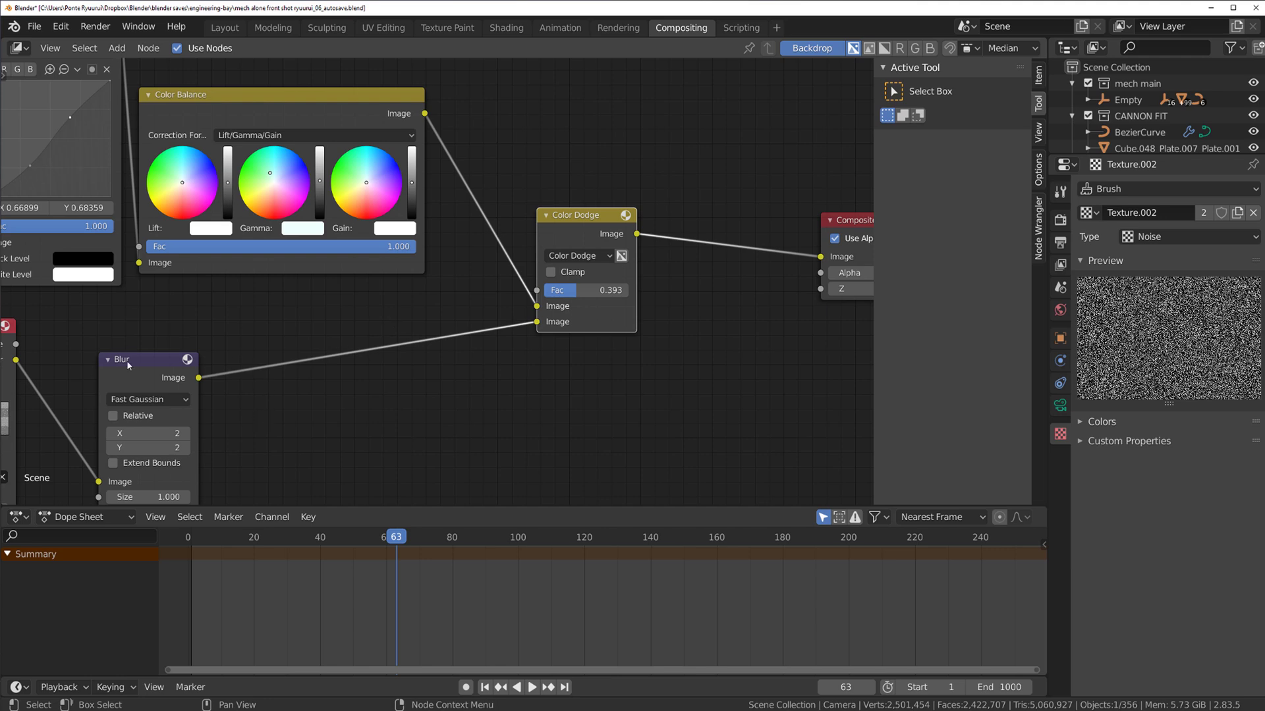
# Step: Return to the Layout workspace and enlarge the 3D viewport over the world node editor
pyautogui.click(232, 28)
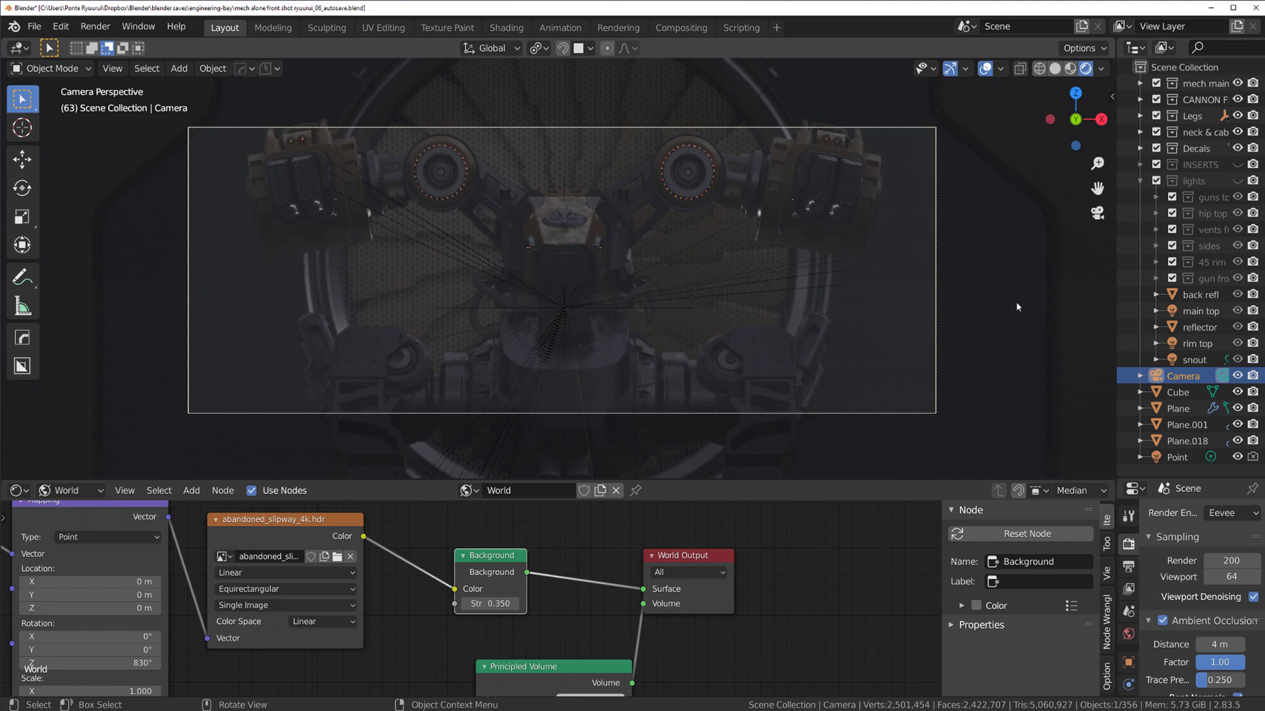
pyautogui.scroll(1, 817, 244)
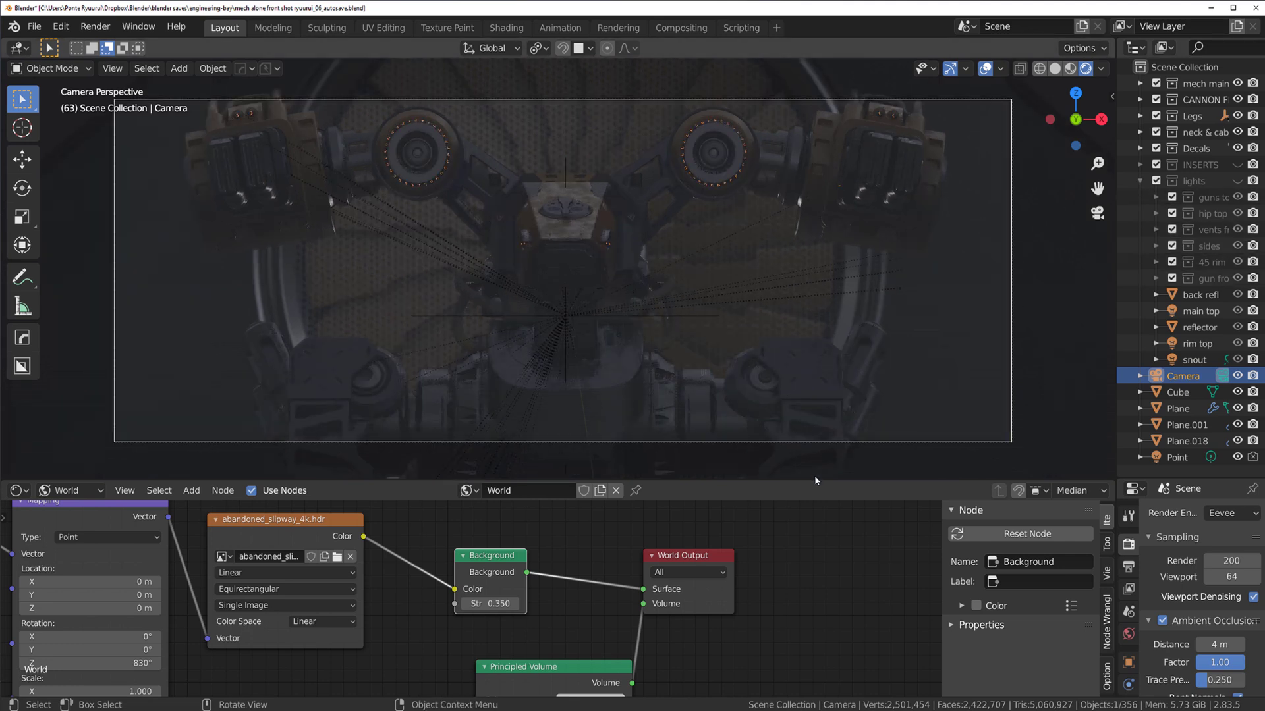
pyautogui.moveTo(823, 481); pyautogui.dragTo(838, 630)
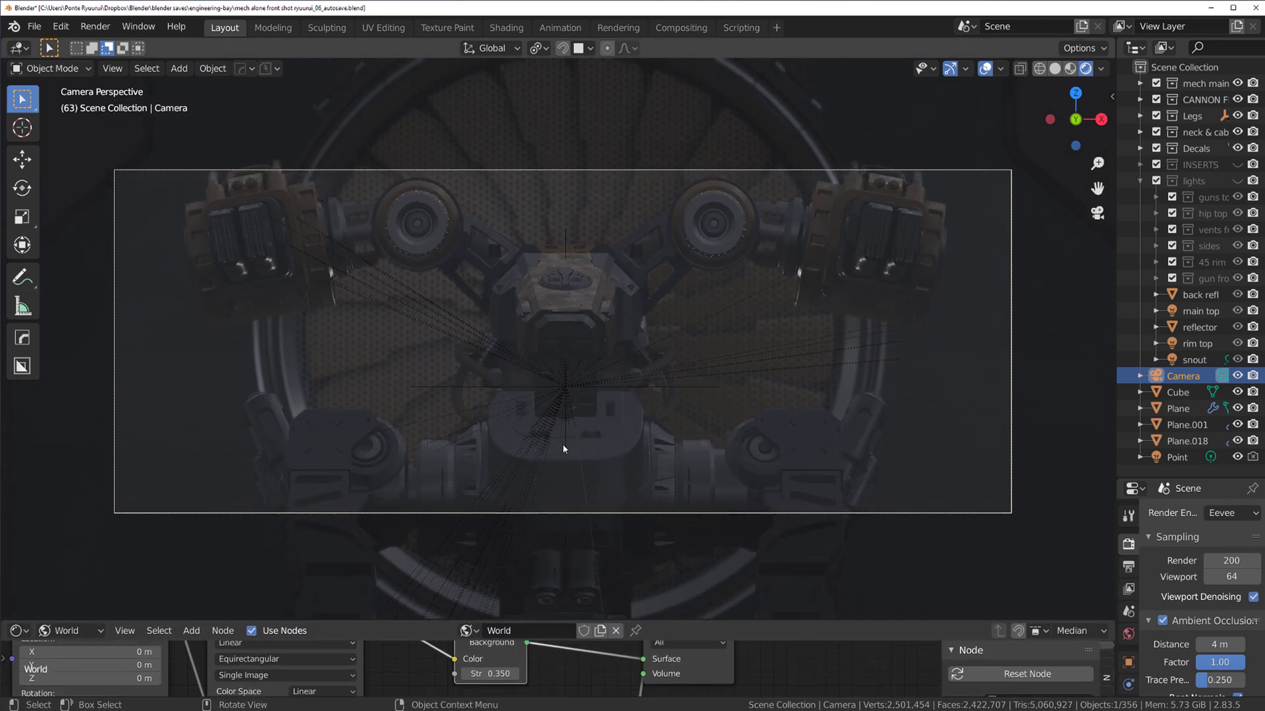
pyautogui.scroll(1, 563, 444)
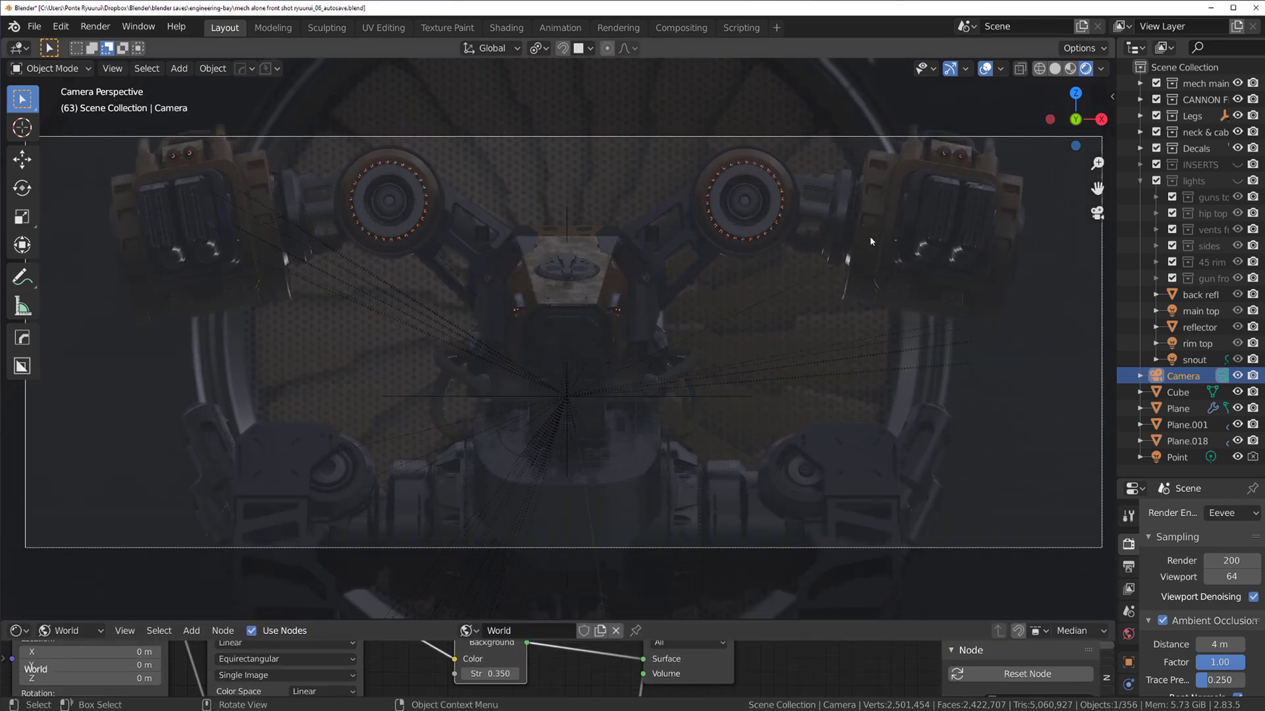
# Step: Show the lights collection in the viewport and check the camera's lens and depth of field settings
pyautogui.click(1237, 181)
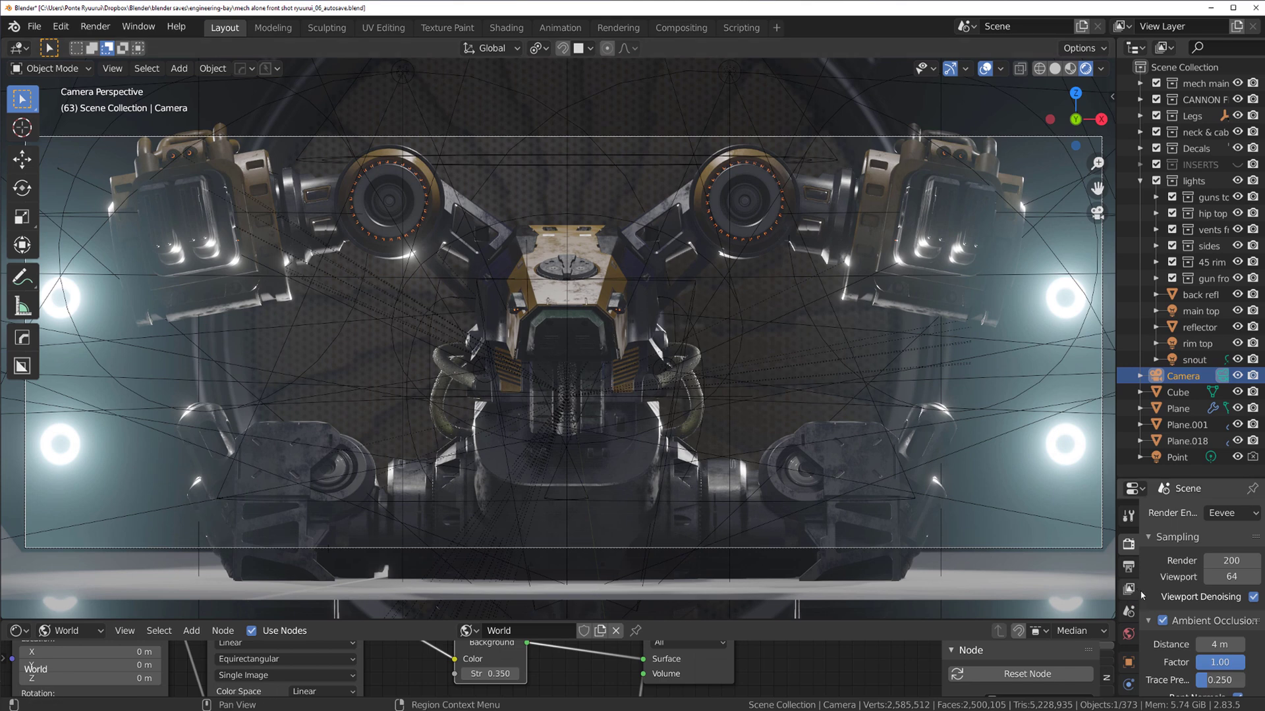
pyautogui.scroll(-3, 1140, 595)
pyautogui.click(1129, 650)
pyautogui.scroll(-3, 1157, 602)
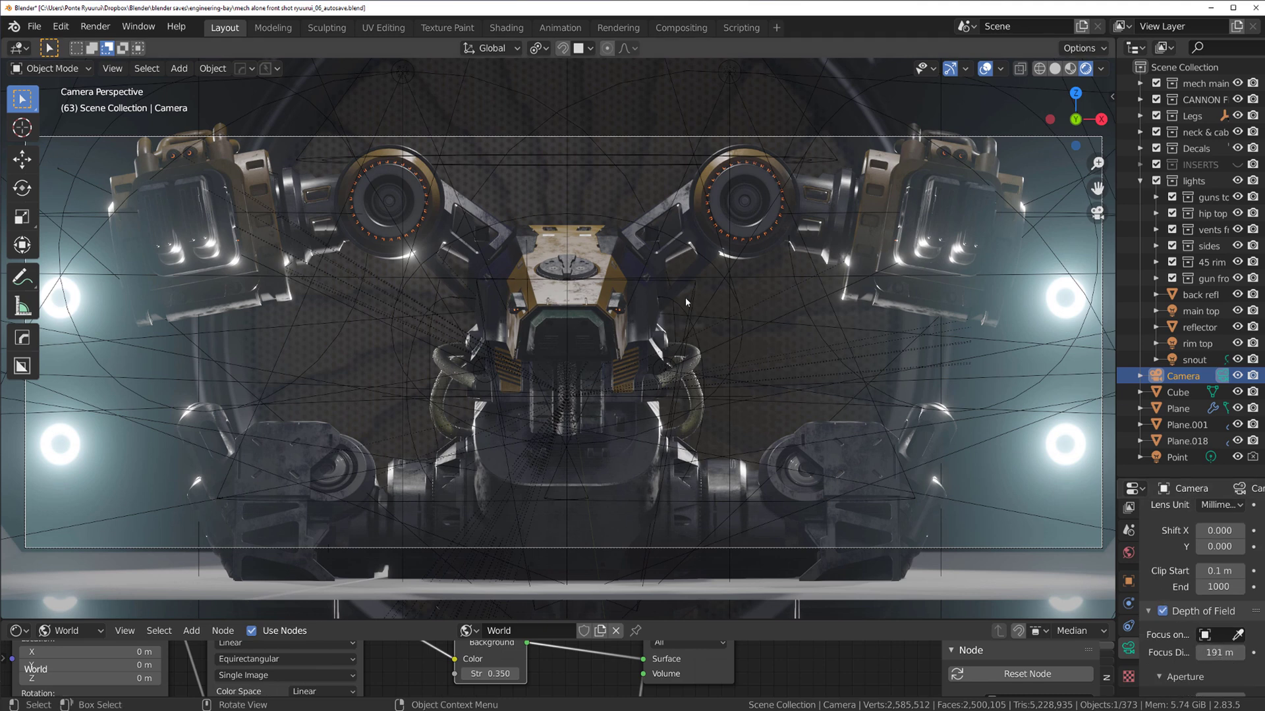
# Step: Examine the whole set around the mech in Material Preview with a perspective view, and save the file
pyautogui.moveTo(657, 272); pyautogui.dragTo(434, 250, button='middle')
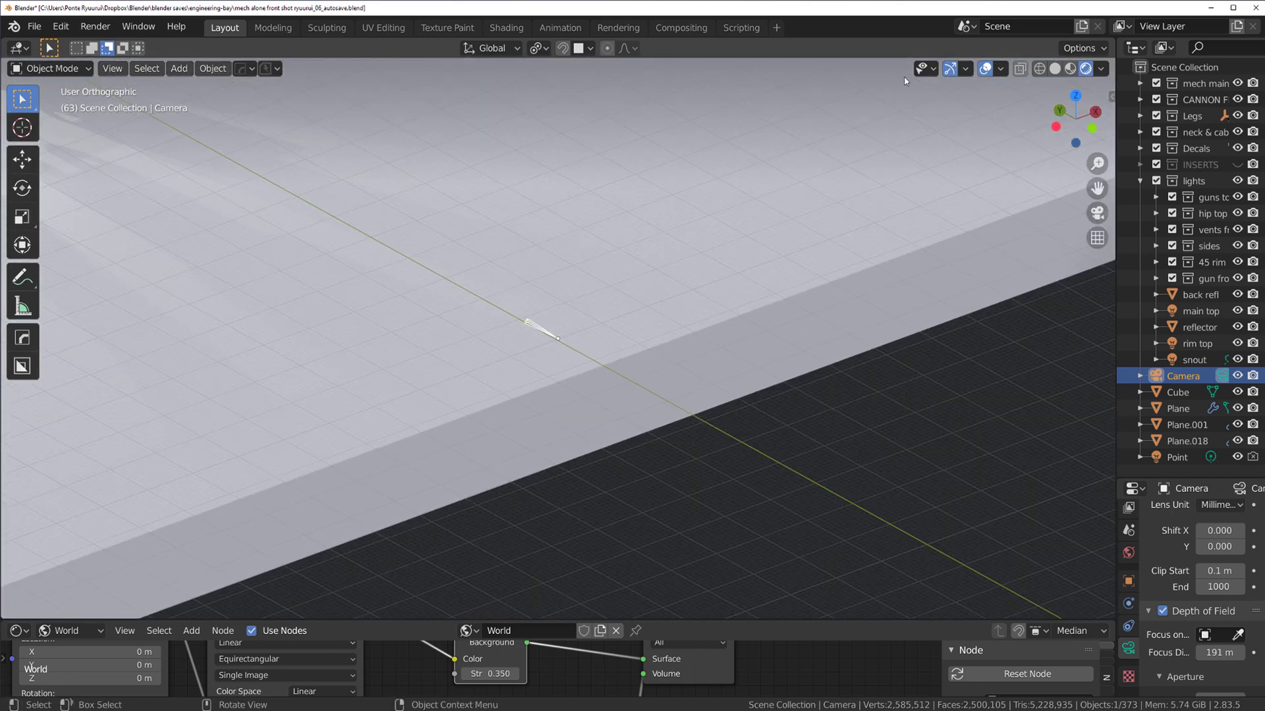
pyautogui.press('z')
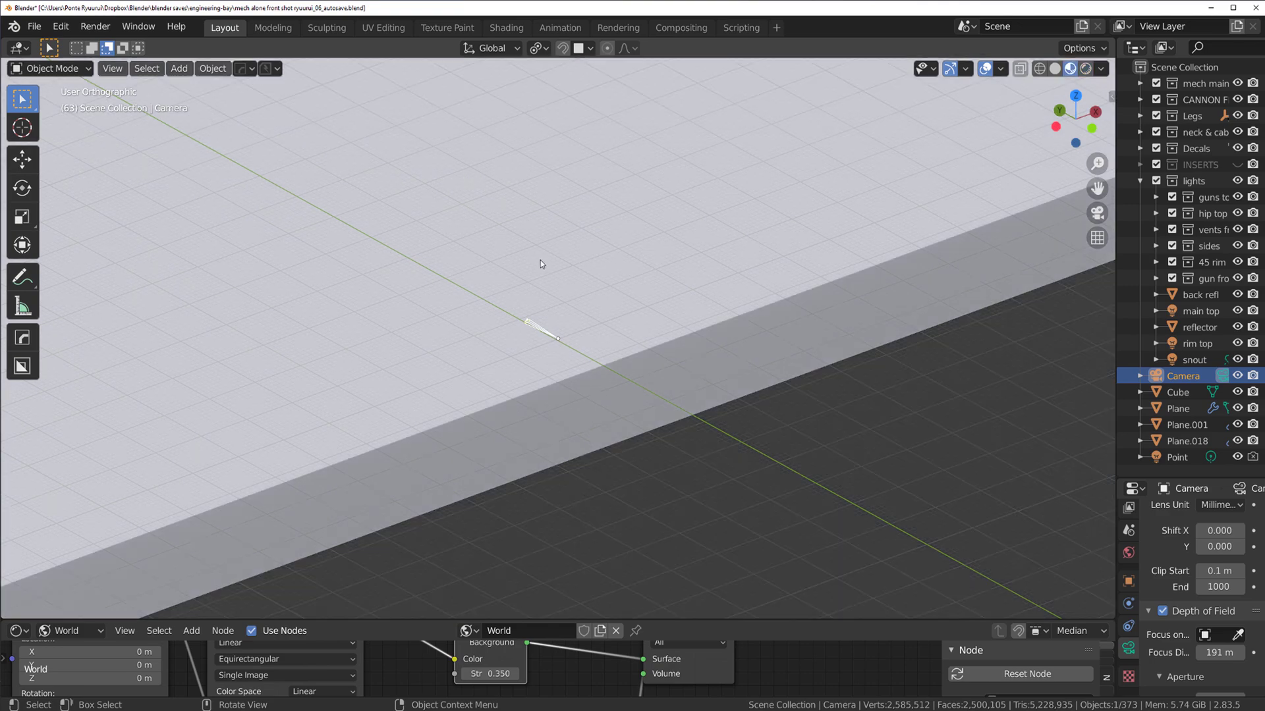
pyautogui.scroll(-6, 511, 258)
pyautogui.press('KP_5')
pyautogui.moveTo(602, 265); pyautogui.dragTo(769, 409, button='middle')
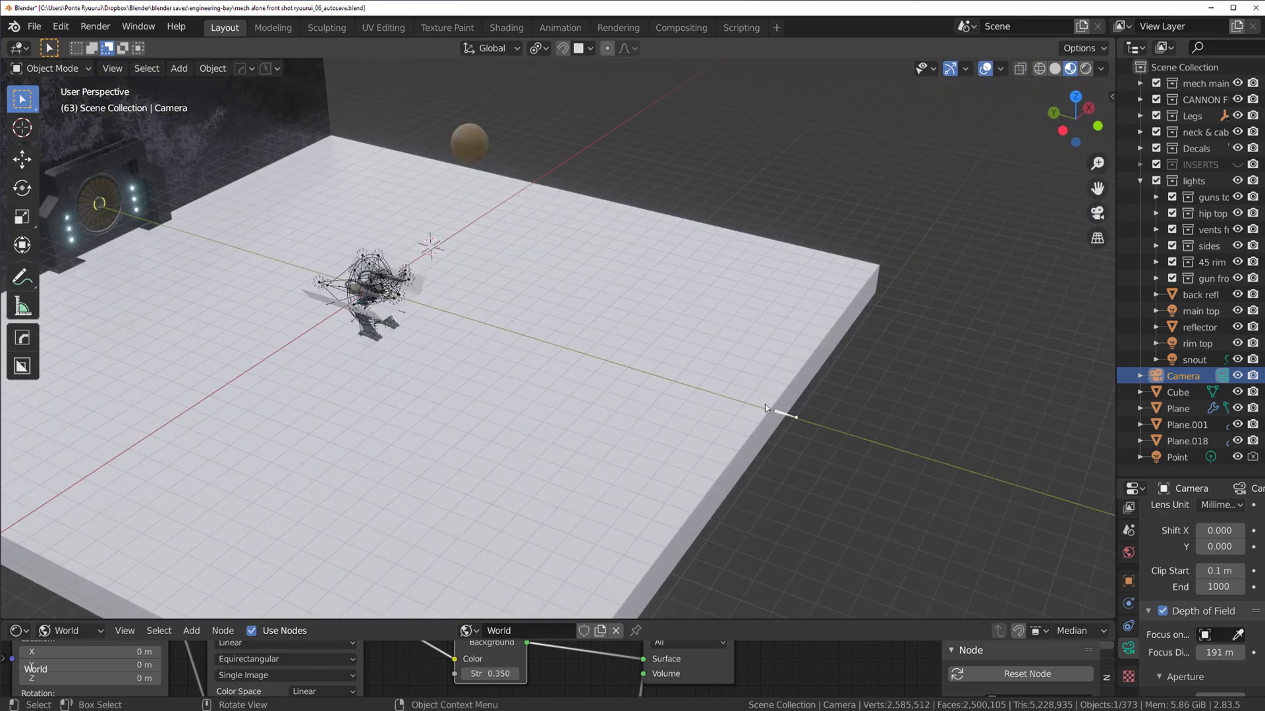
pyautogui.press('`')
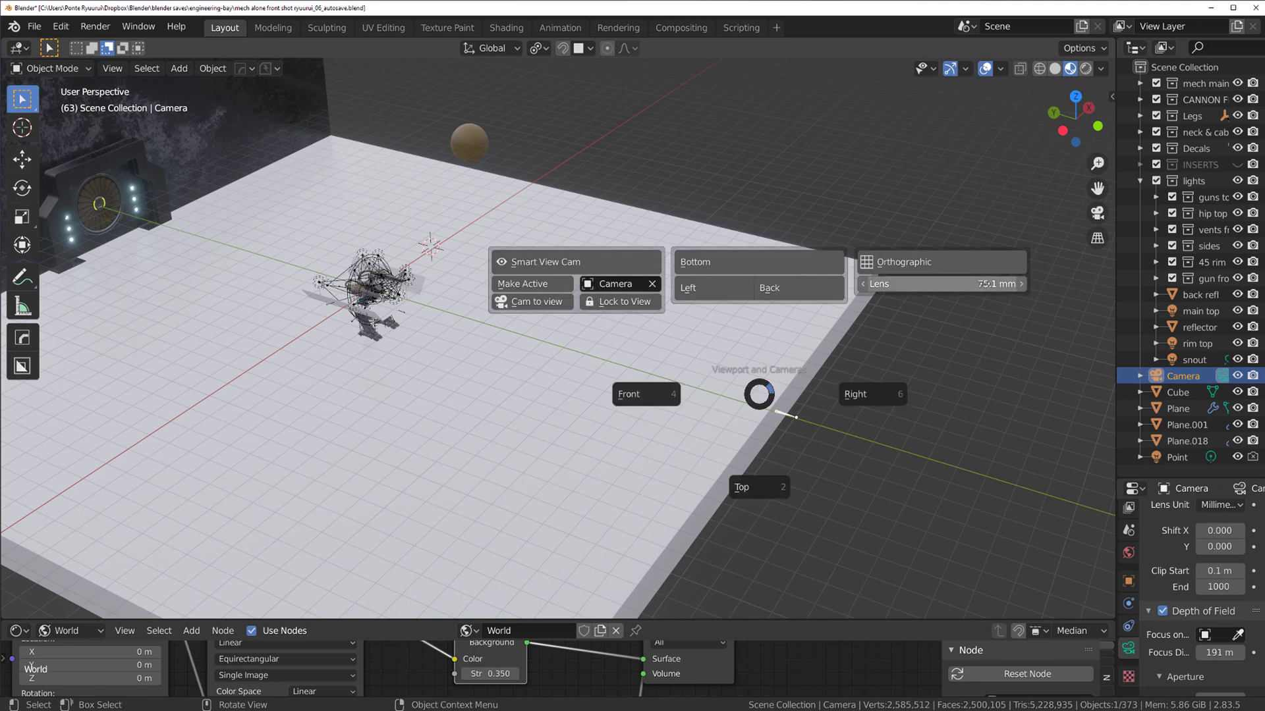
pyautogui.moveTo(930, 341); pyautogui.dragTo(251, 285, button='middle')
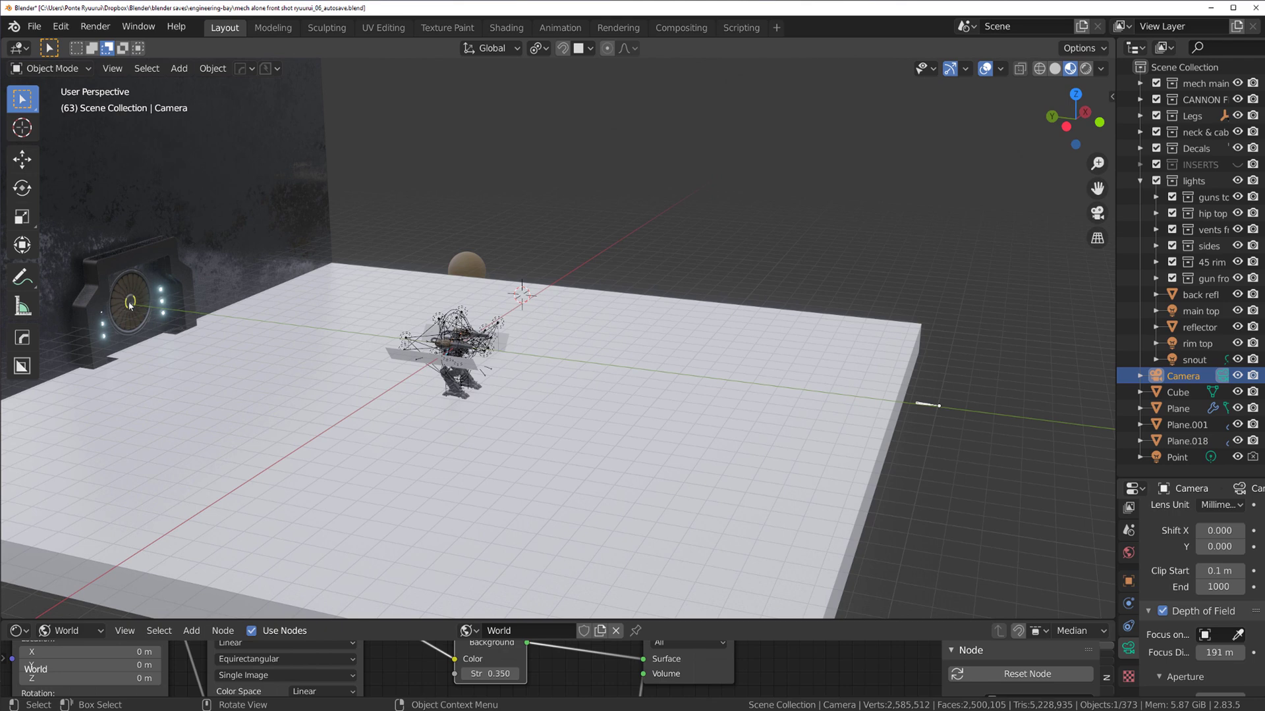
pyautogui.keyDown('shift'); pyautogui.moveTo(147, 308); pyautogui.dragTo(244, 316, button='middle'); pyautogui.keyUp('shift')
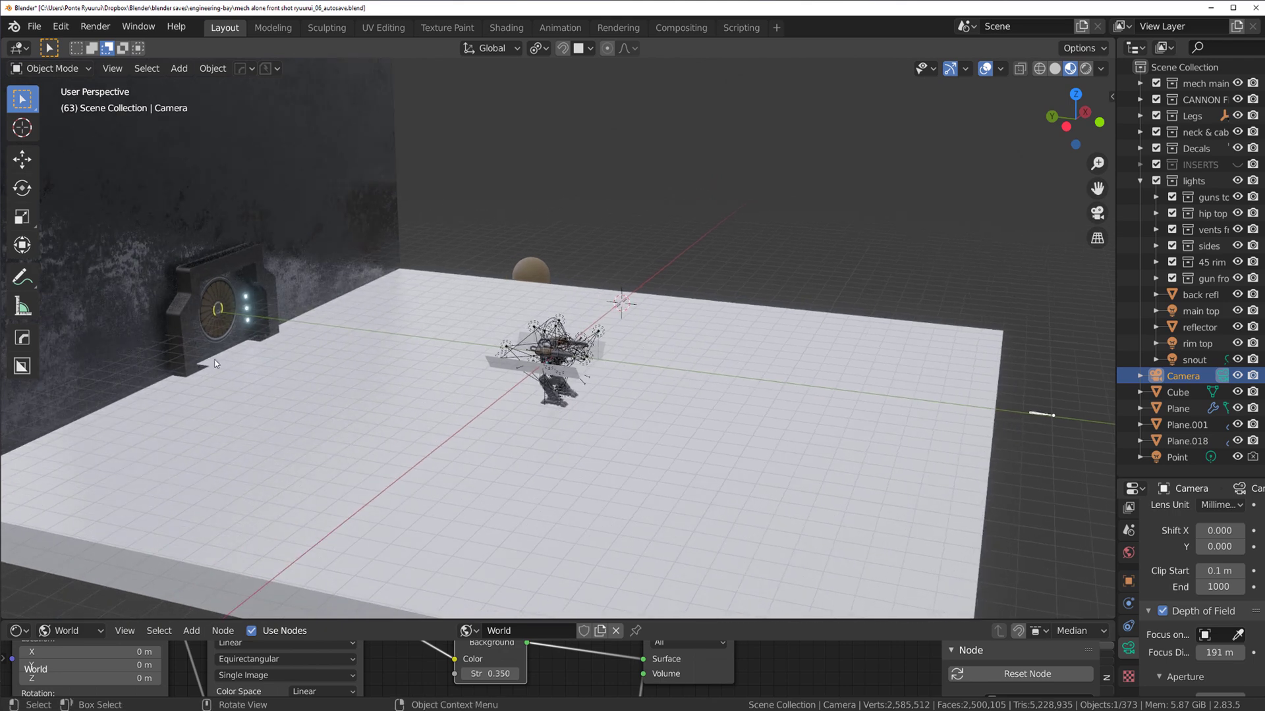
pyautogui.hotkey('ctrl', 's')
pyautogui.keyDown('shift'); pyautogui.moveTo(411, 338); pyautogui.dragTo(600, 373, button='middle'); pyautogui.keyUp('shift')
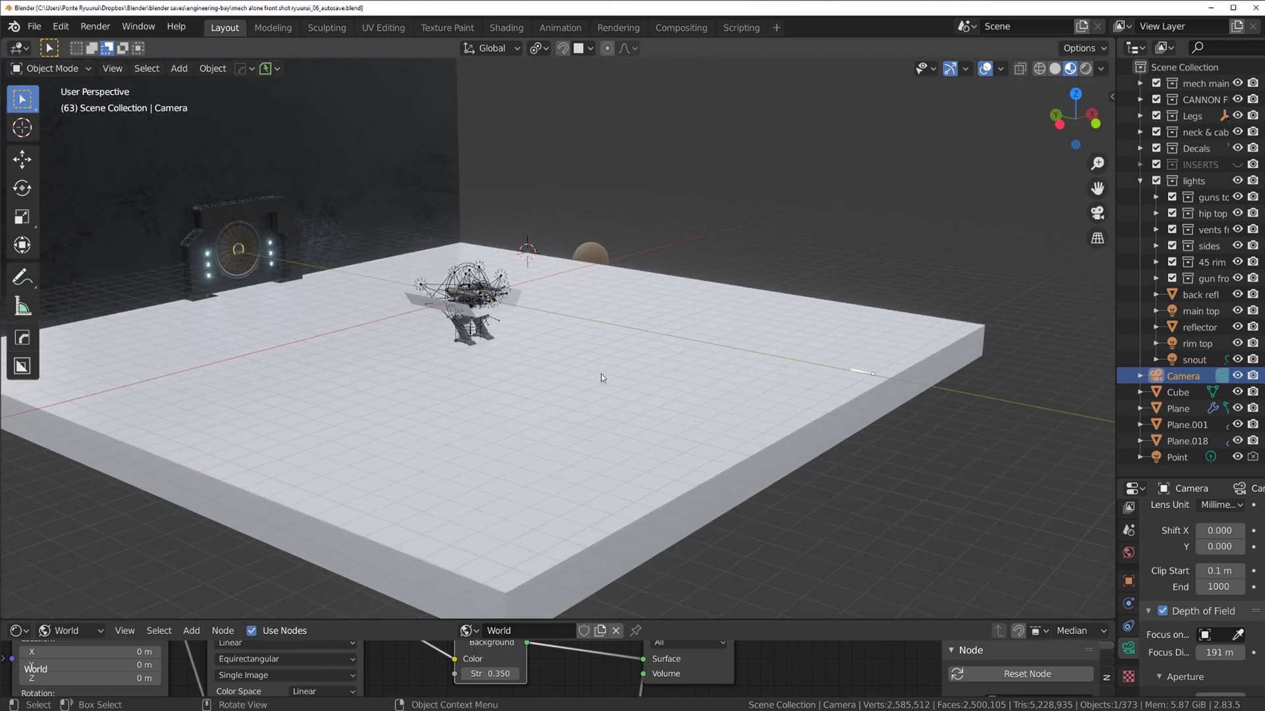
# Step: Select the large floor plane and check the material assigned to it
pyautogui.click(644, 432)
pyautogui.scroll(-2, 1179, 607)
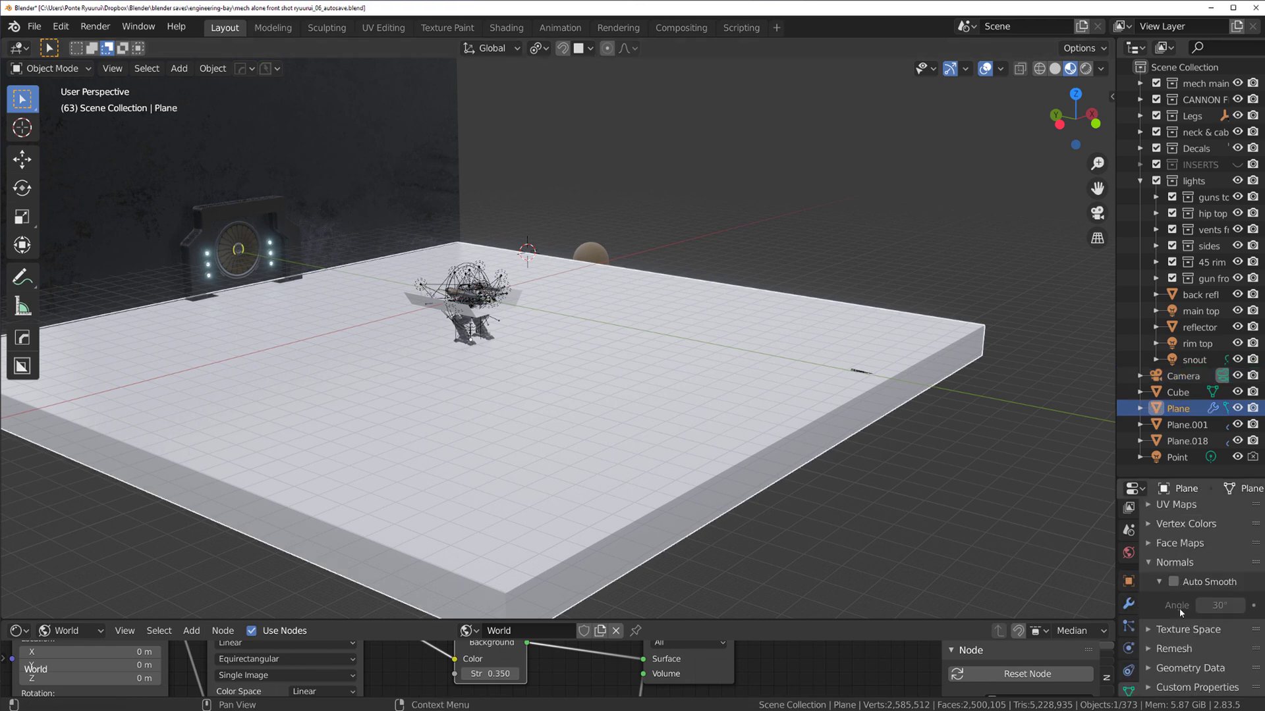
pyautogui.scroll(2, 1179, 608)
pyautogui.click(1128, 552)
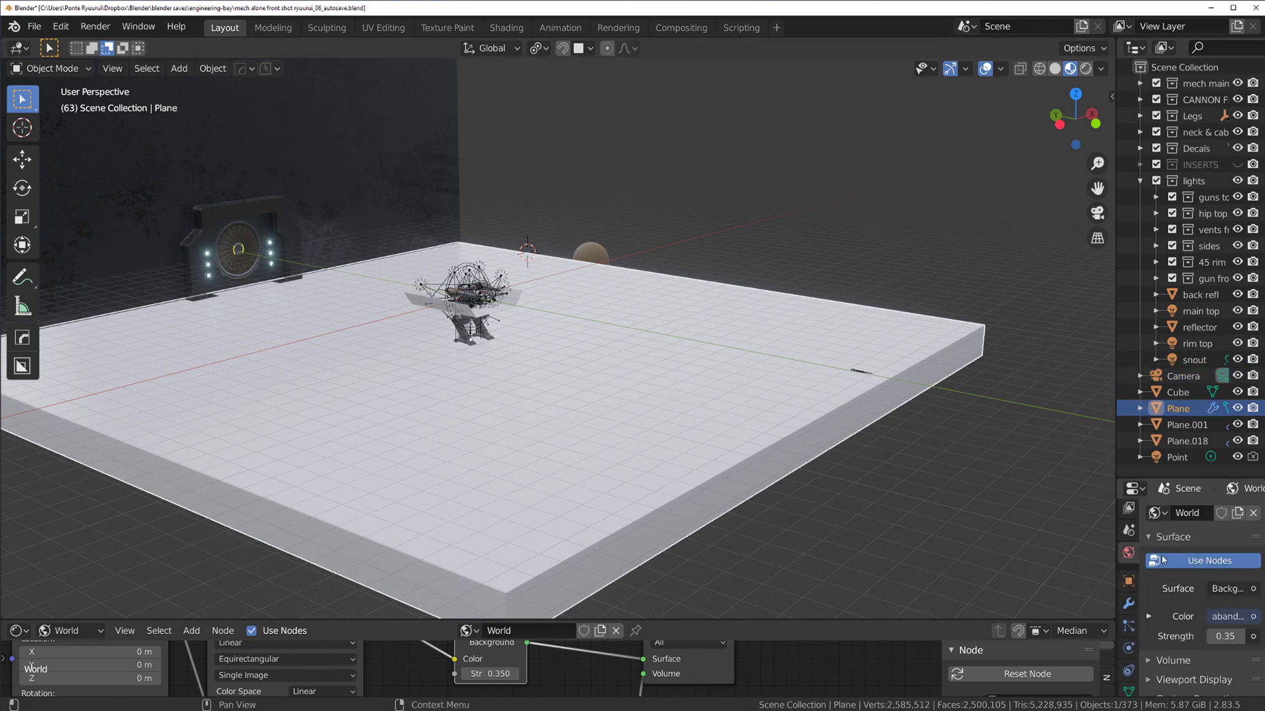
pyautogui.scroll(-3, 1126, 652)
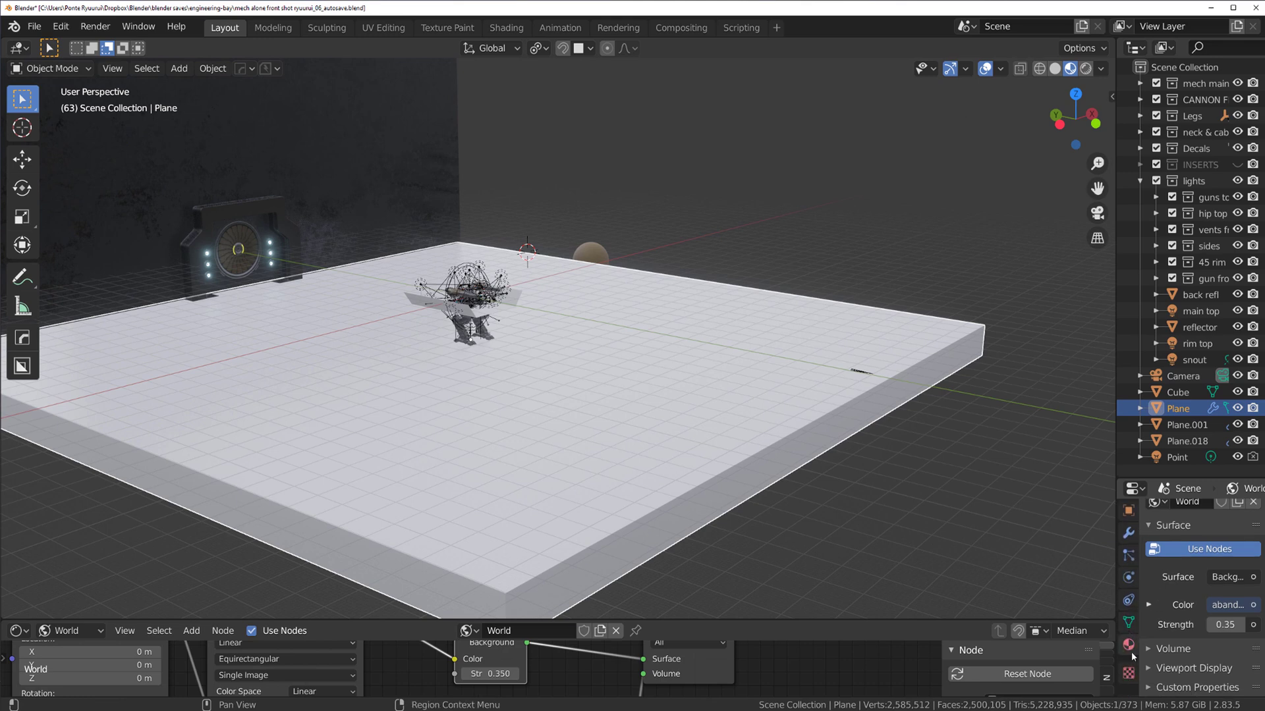
pyautogui.click(1129, 646)
pyautogui.click(1181, 583)
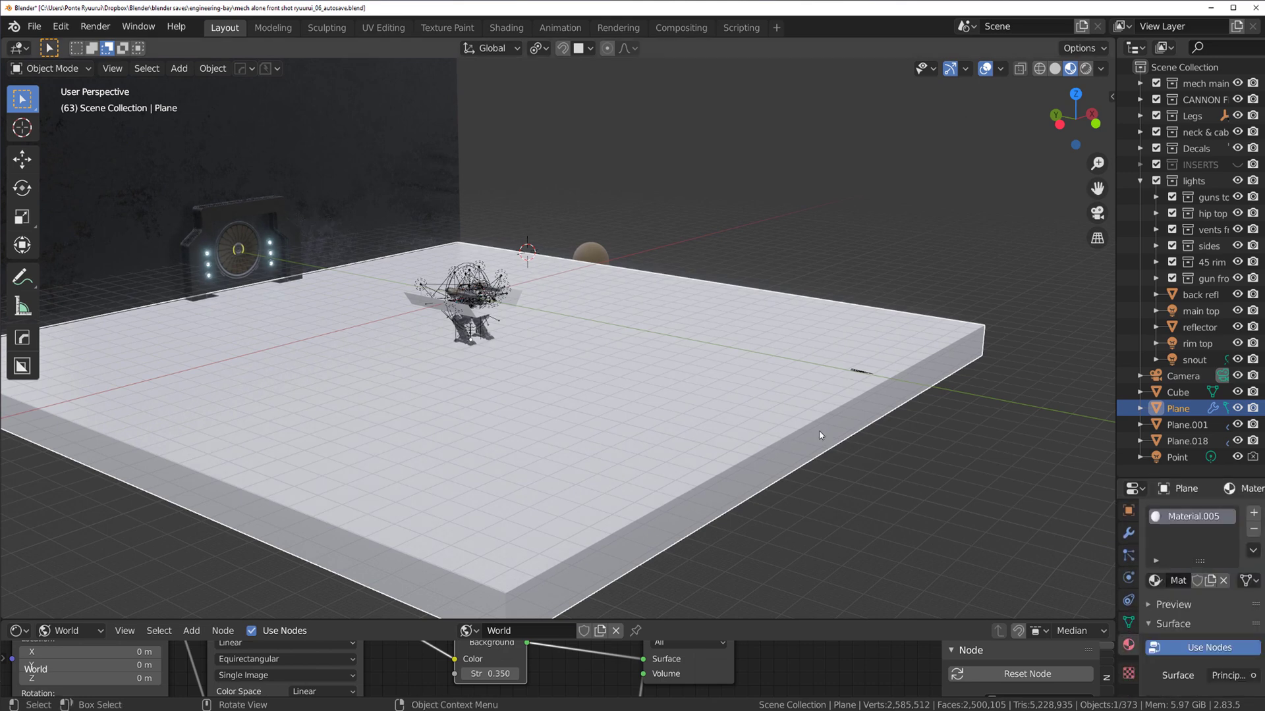
# Step: Select the reflector object around the mech and check its material's surface settings
pyautogui.scroll(2, 752, 395)
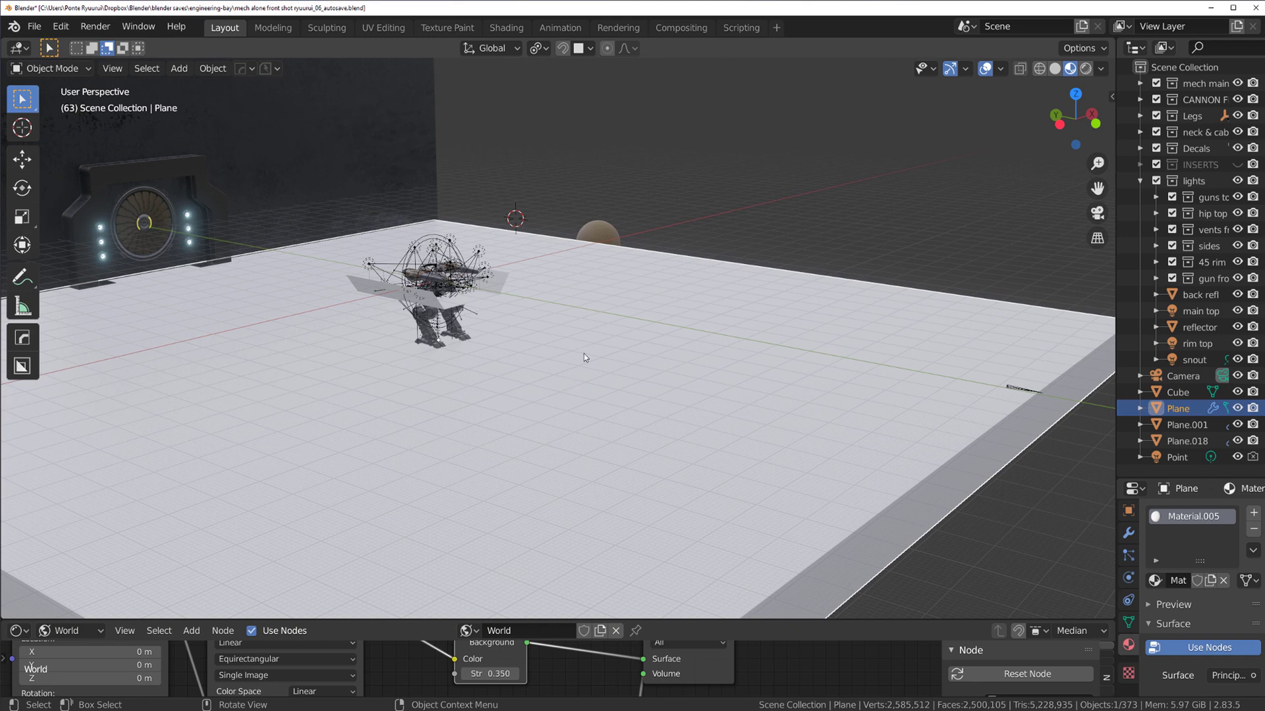
pyautogui.scroll(8, 583, 355)
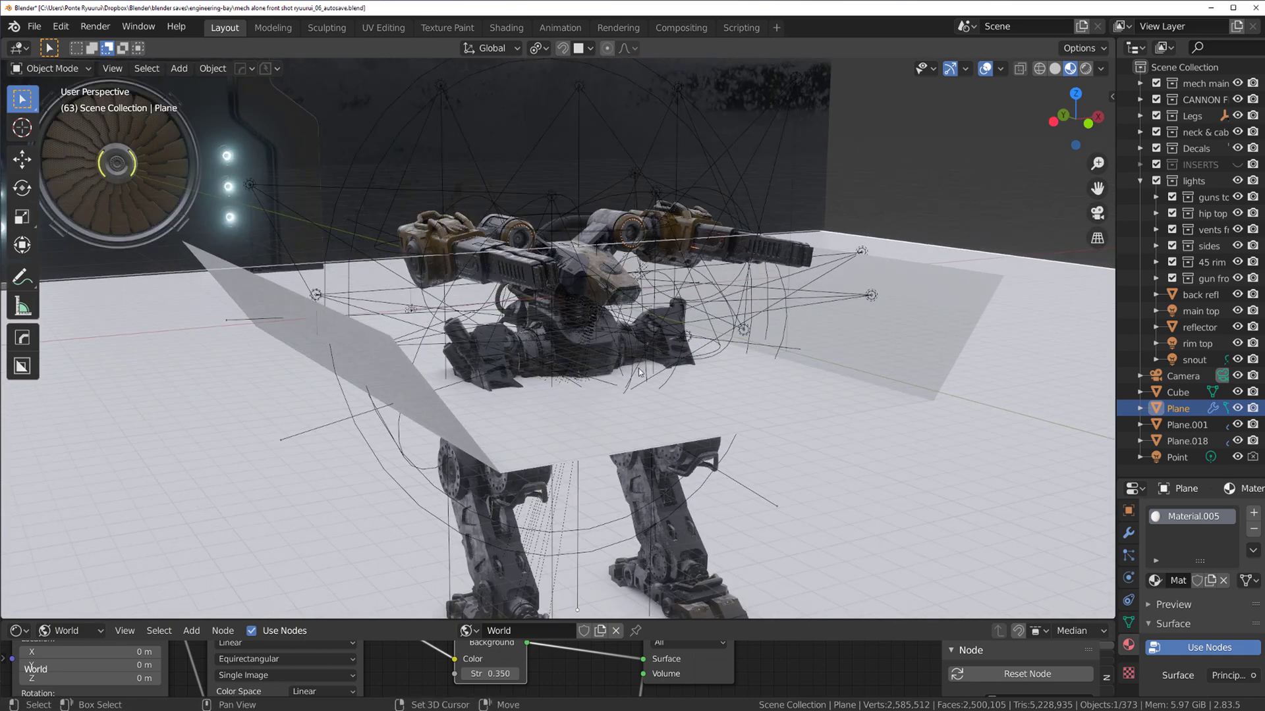
pyautogui.scroll(-1, 658, 379)
pyautogui.click(713, 390)
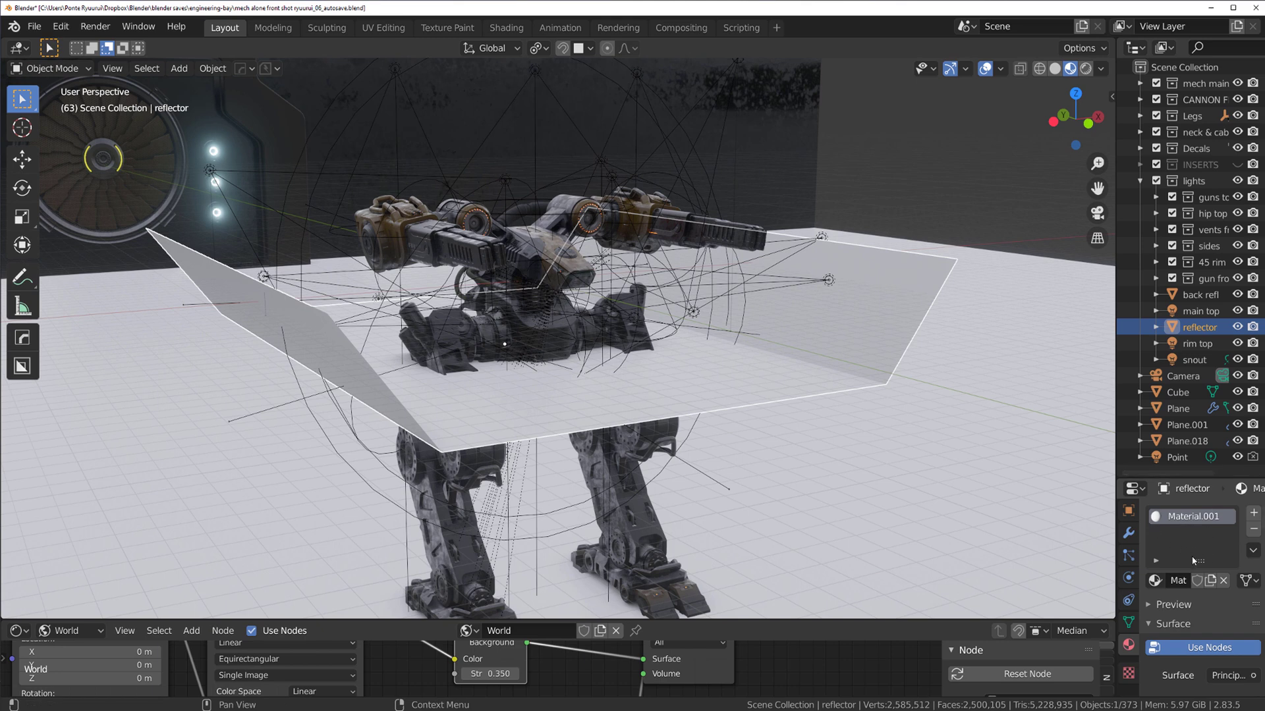
pyautogui.scroll(-5, 1196, 573)
pyautogui.scroll(-5, 1218, 606)
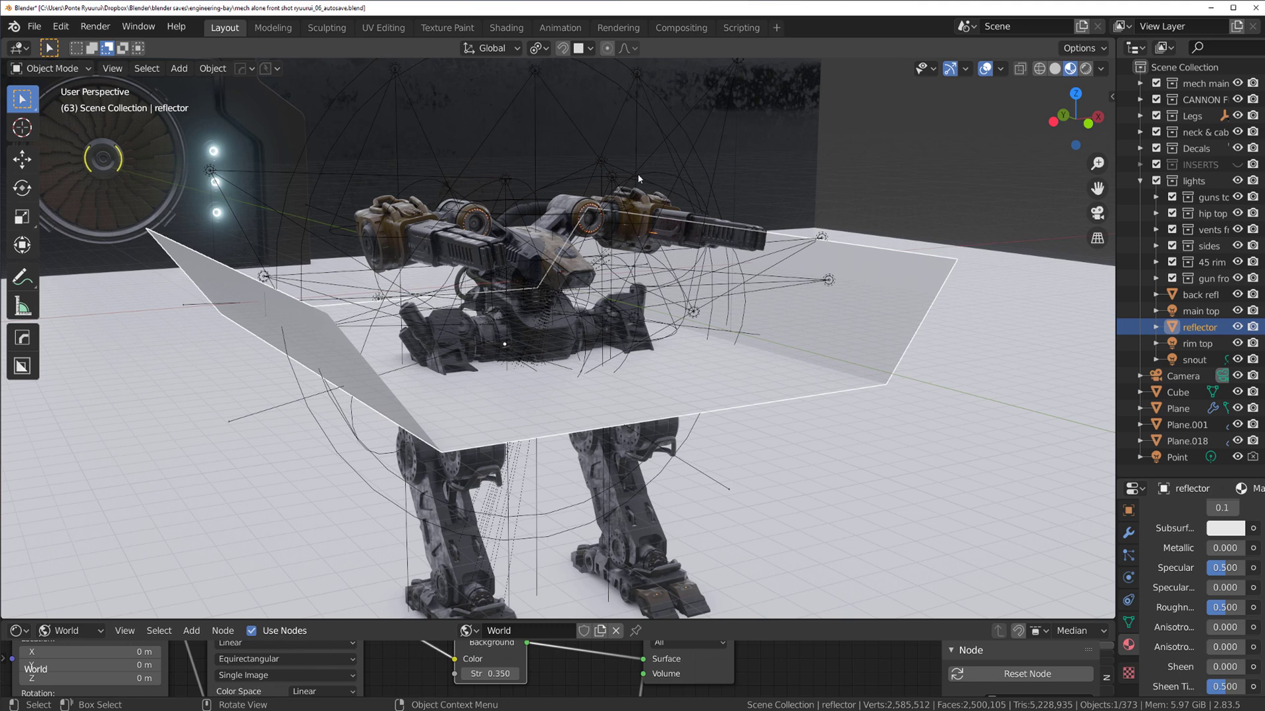
# Step: Select the camera in front of the mech and look through it as the active camera
pyautogui.scroll(-10, 661, 356)
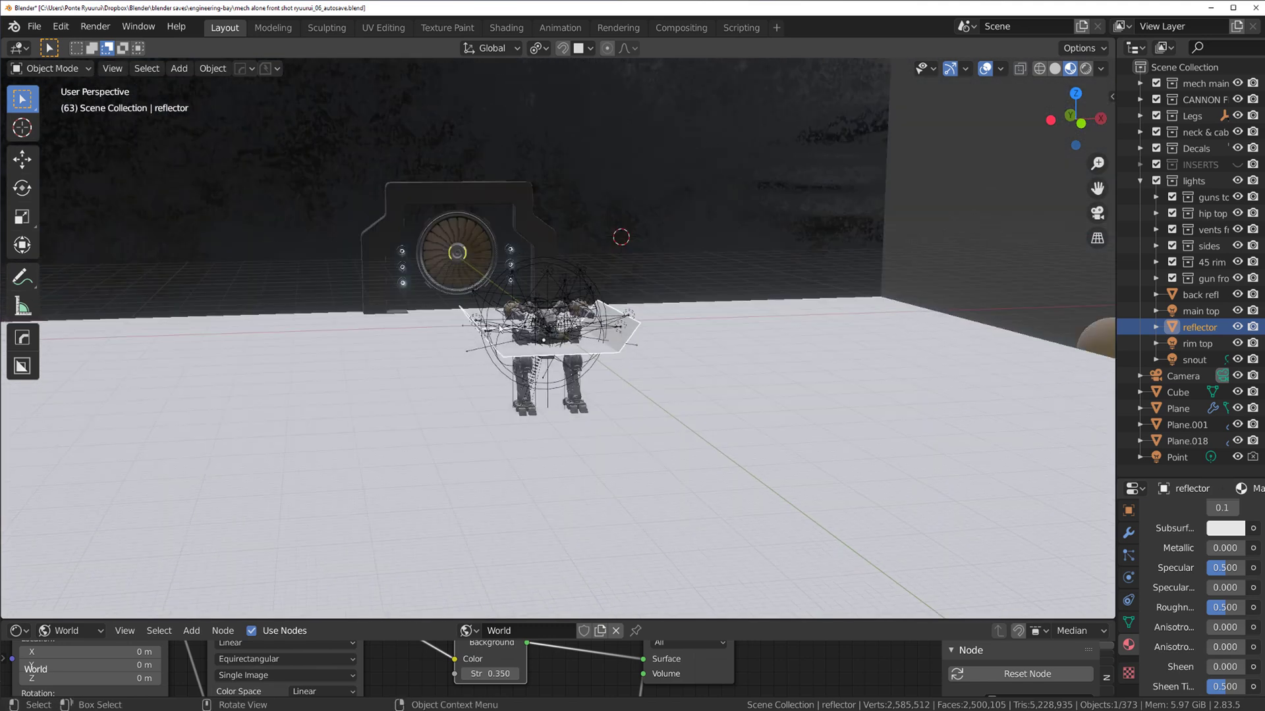
pyautogui.click(697, 448)
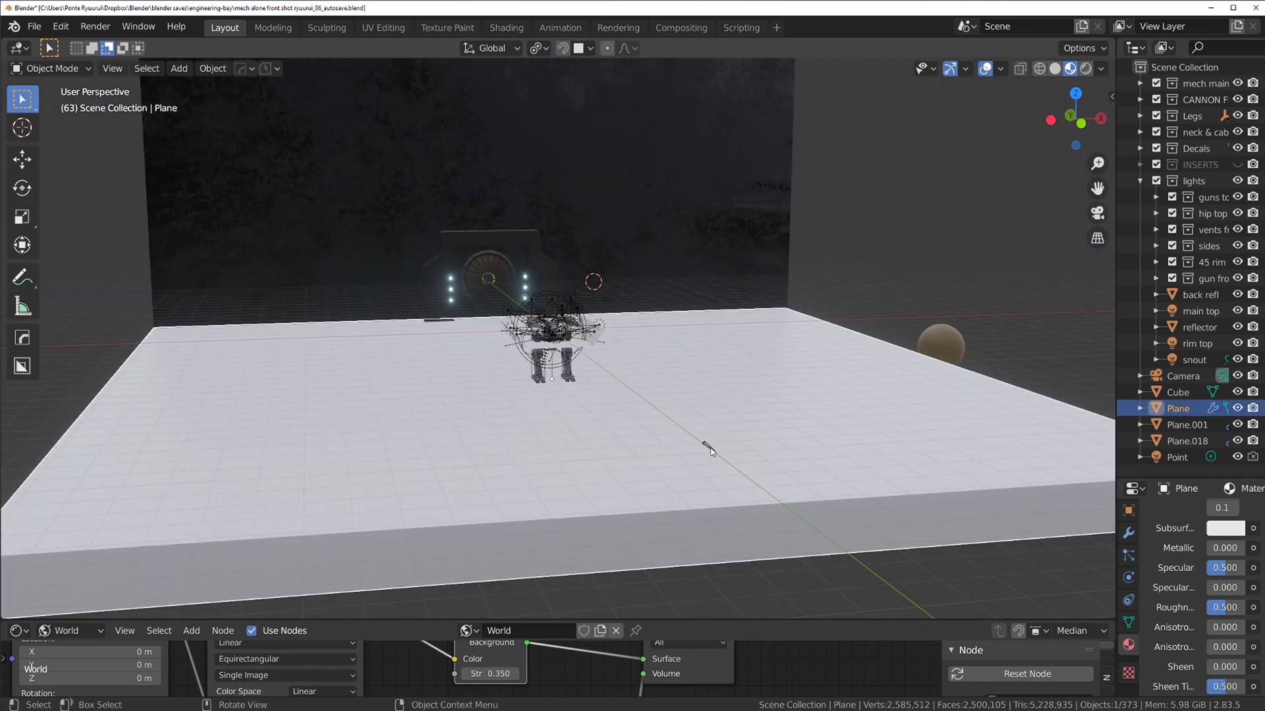
pyautogui.click(709, 449)
pyautogui.press('ctrl')
pyautogui.press('ctrl+KP_0')
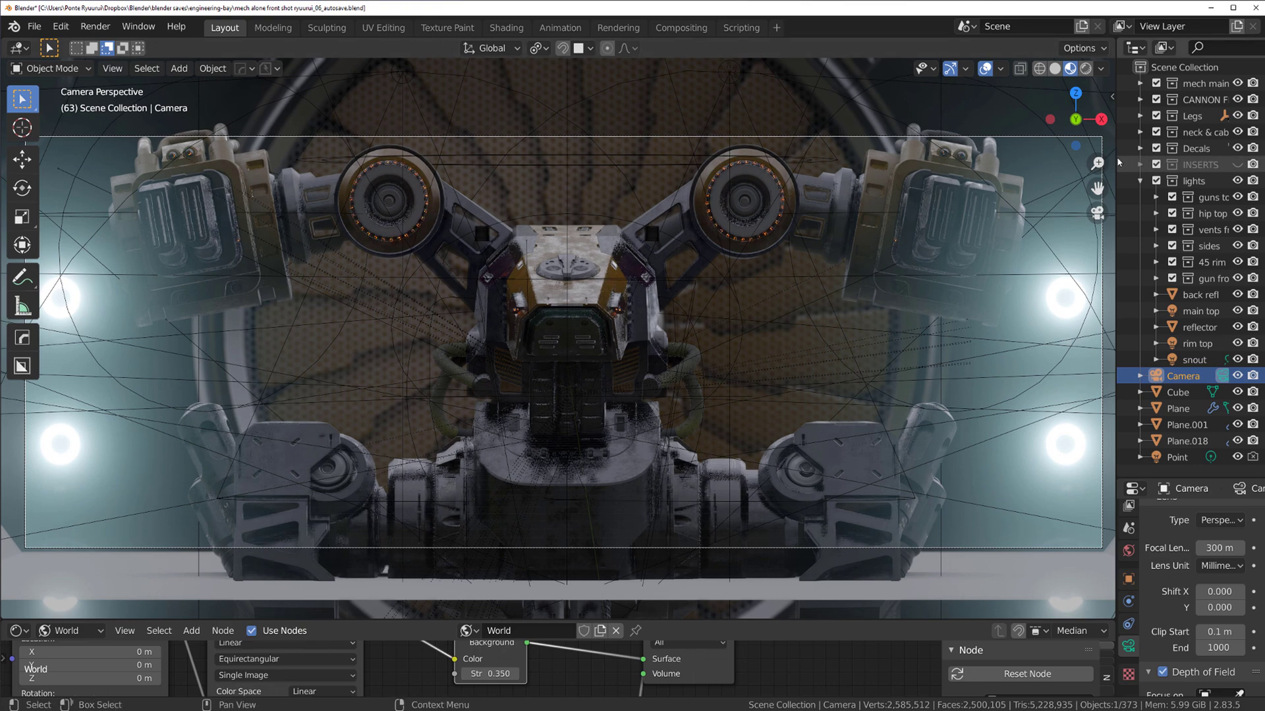
# Step: Widen the outliner, collapse the point back light's entry and save the file
pyautogui.moveTo(1117, 161); pyautogui.dragTo(1008, 144)
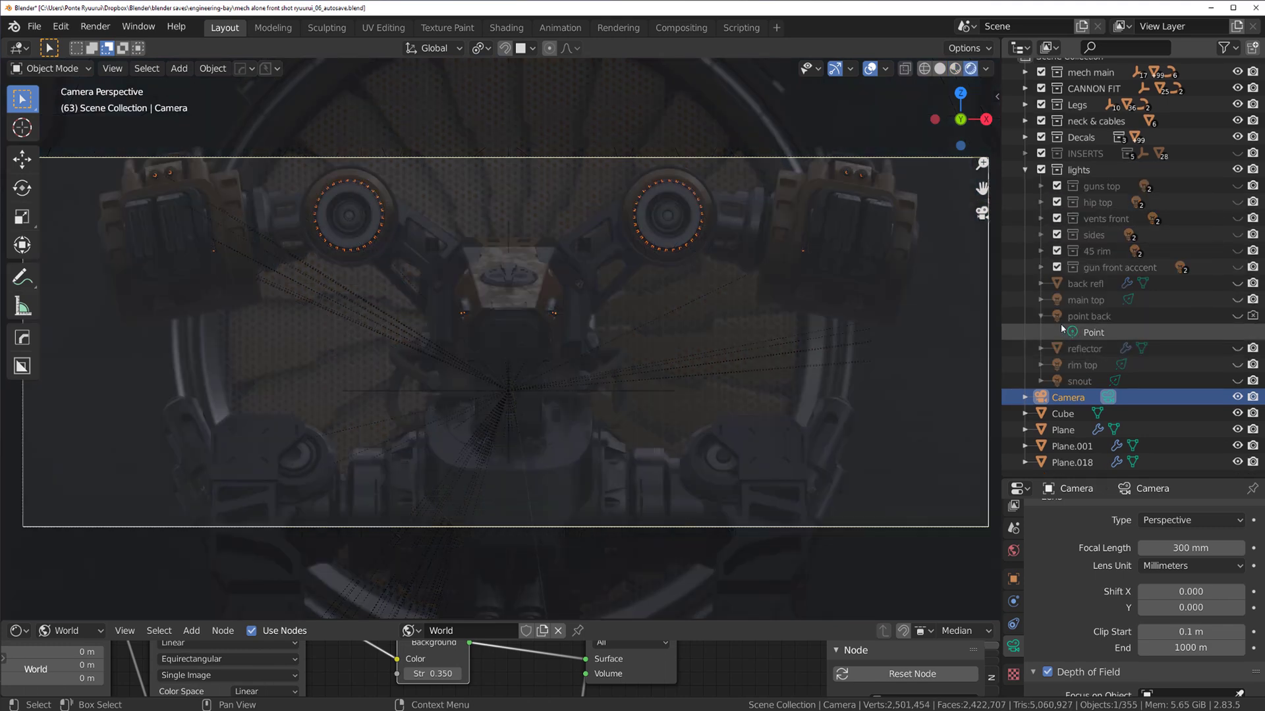
pyautogui.click(1041, 317)
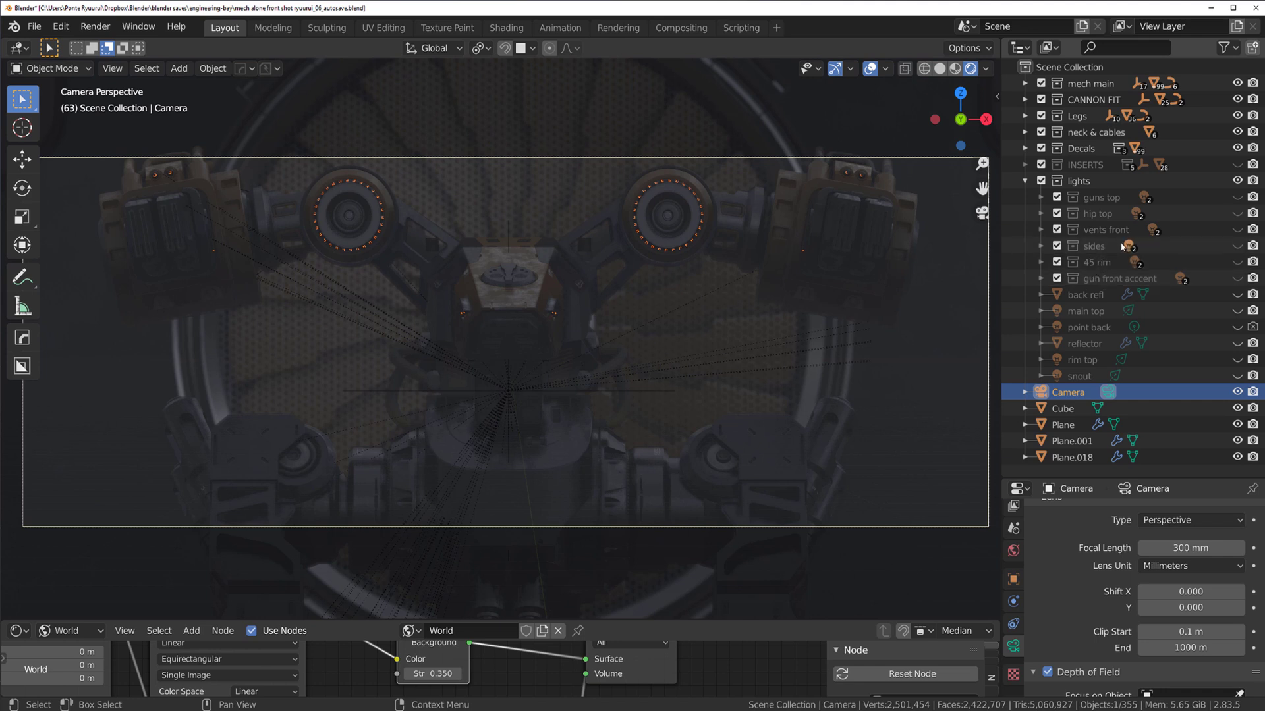
pyautogui.hotkey('ctrl', 's')
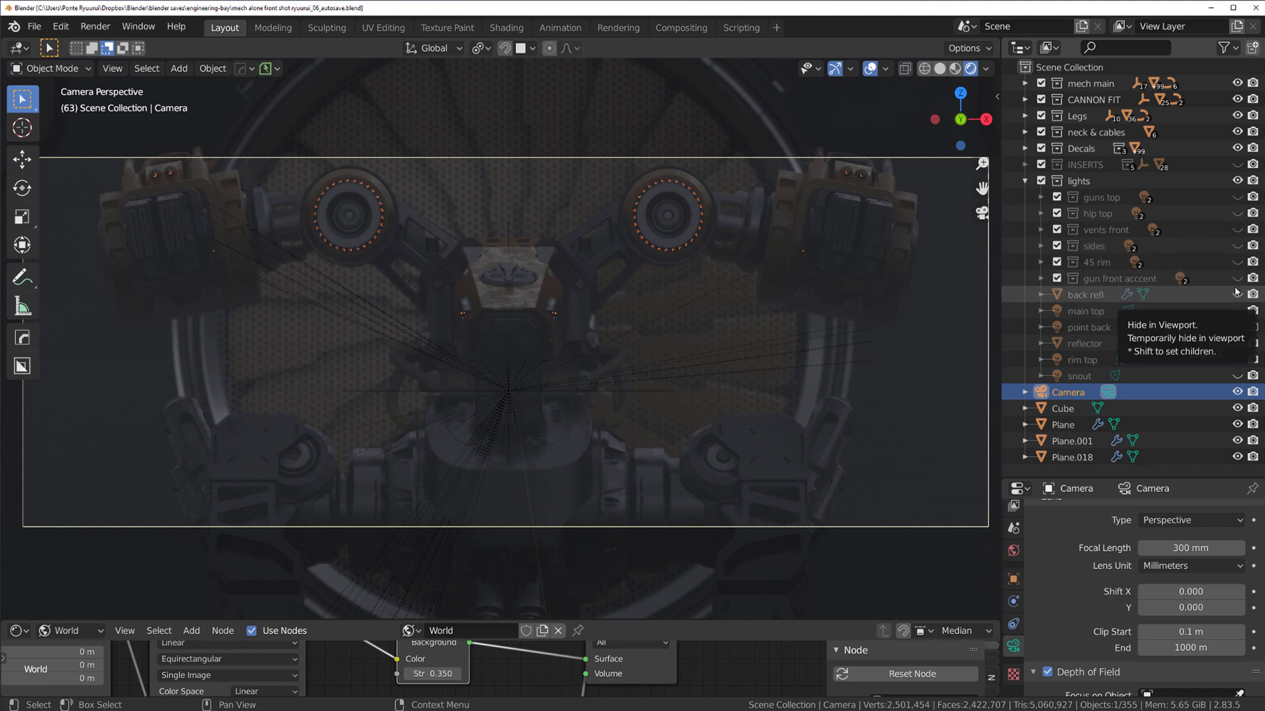
# Step: Show the main top light, examine its cone above the mech from outside the shot and return to the camera view
pyautogui.click(1238, 310)
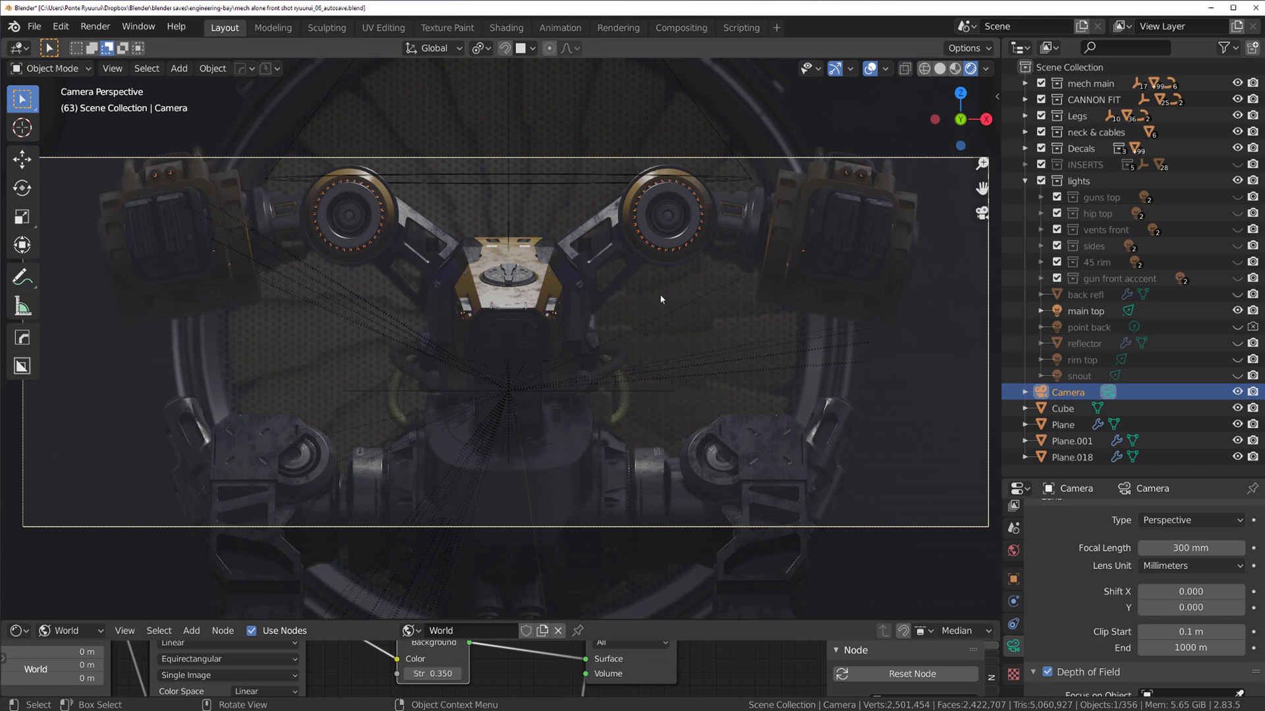
pyautogui.scroll(-5, 508, 209)
pyautogui.moveTo(528, 218); pyautogui.dragTo(486, 353, button='middle')
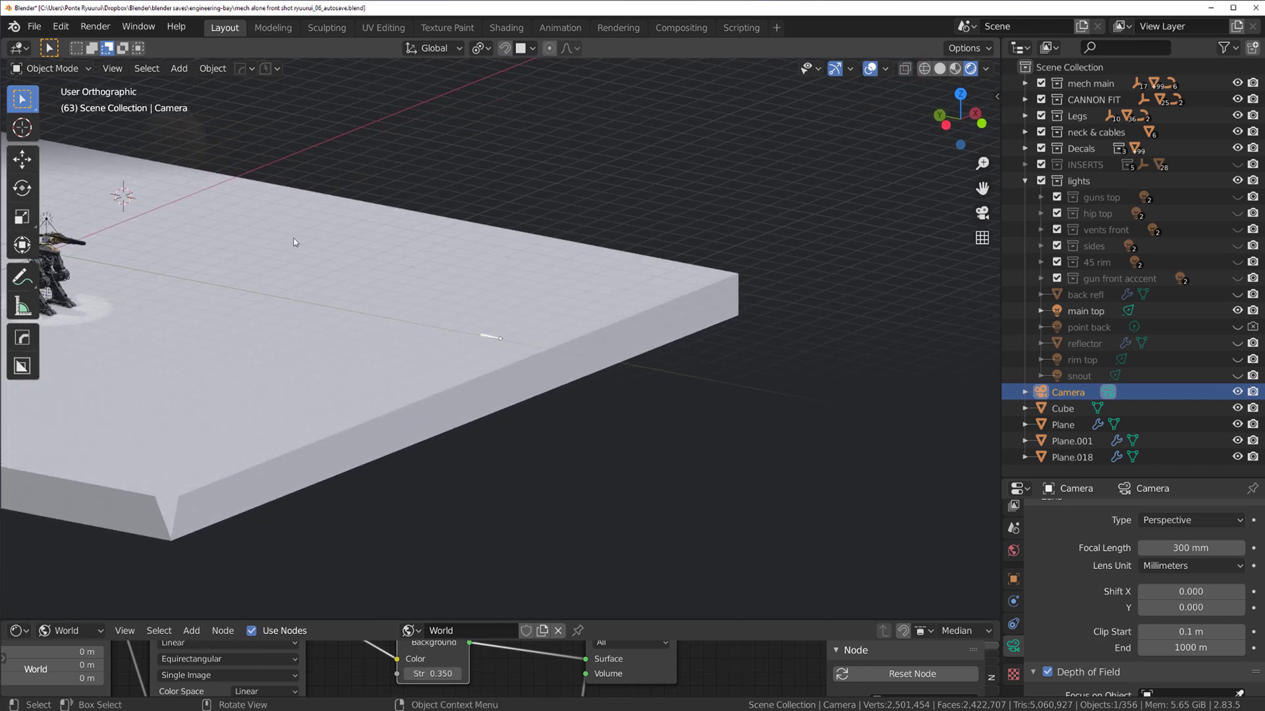
pyautogui.scroll(4, 485, 353)
pyautogui.scroll(8, 368, 340)
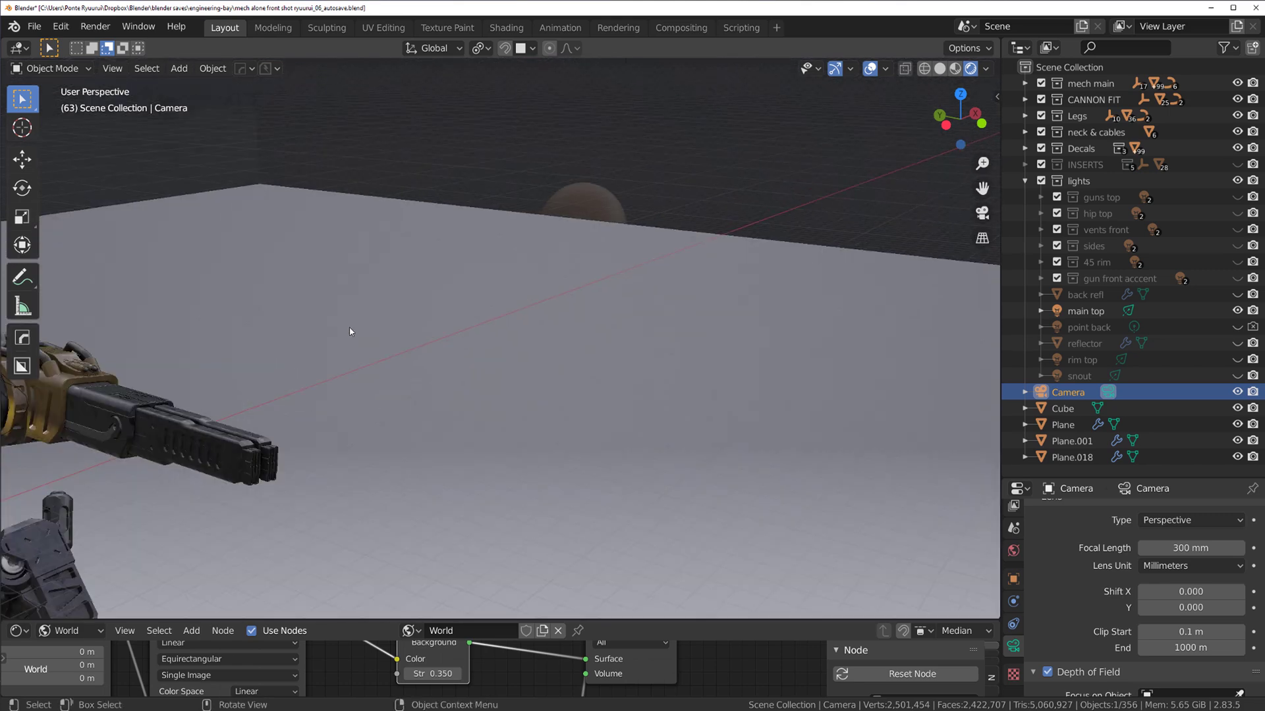
pyautogui.scroll(-6, 497, 310)
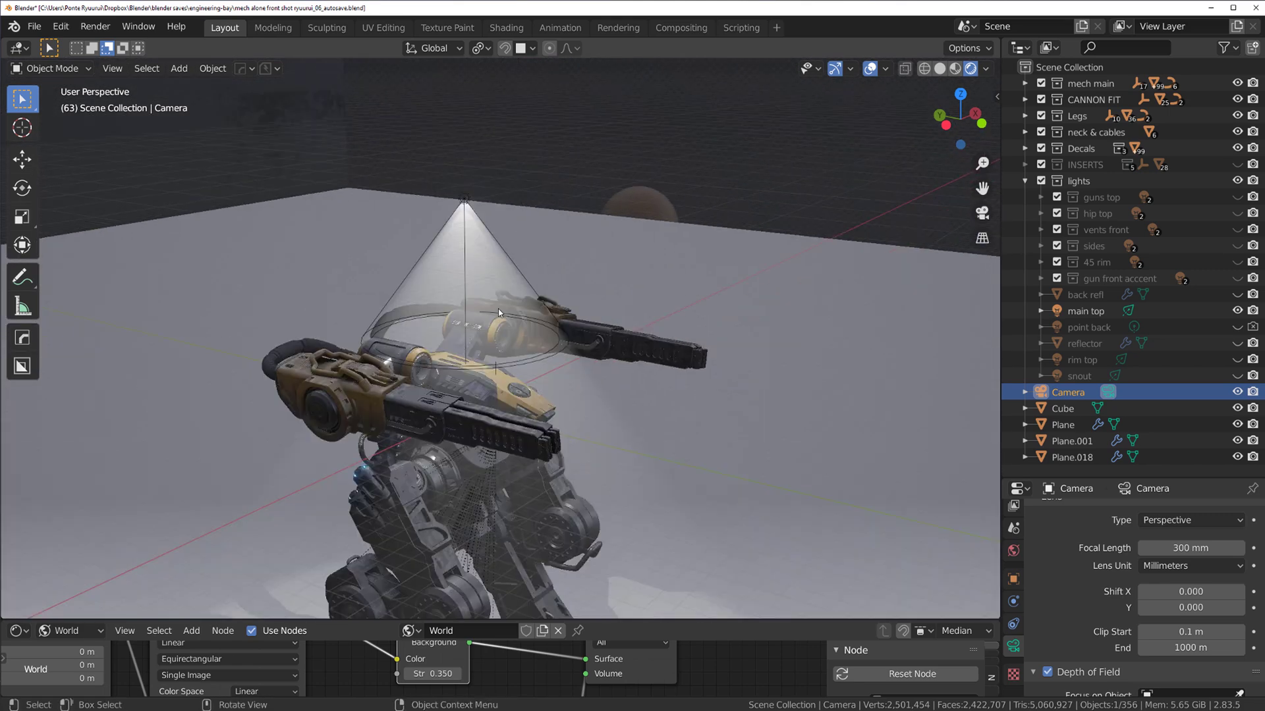
pyautogui.moveTo(607, 333); pyautogui.dragTo(599, 330, button='middle')
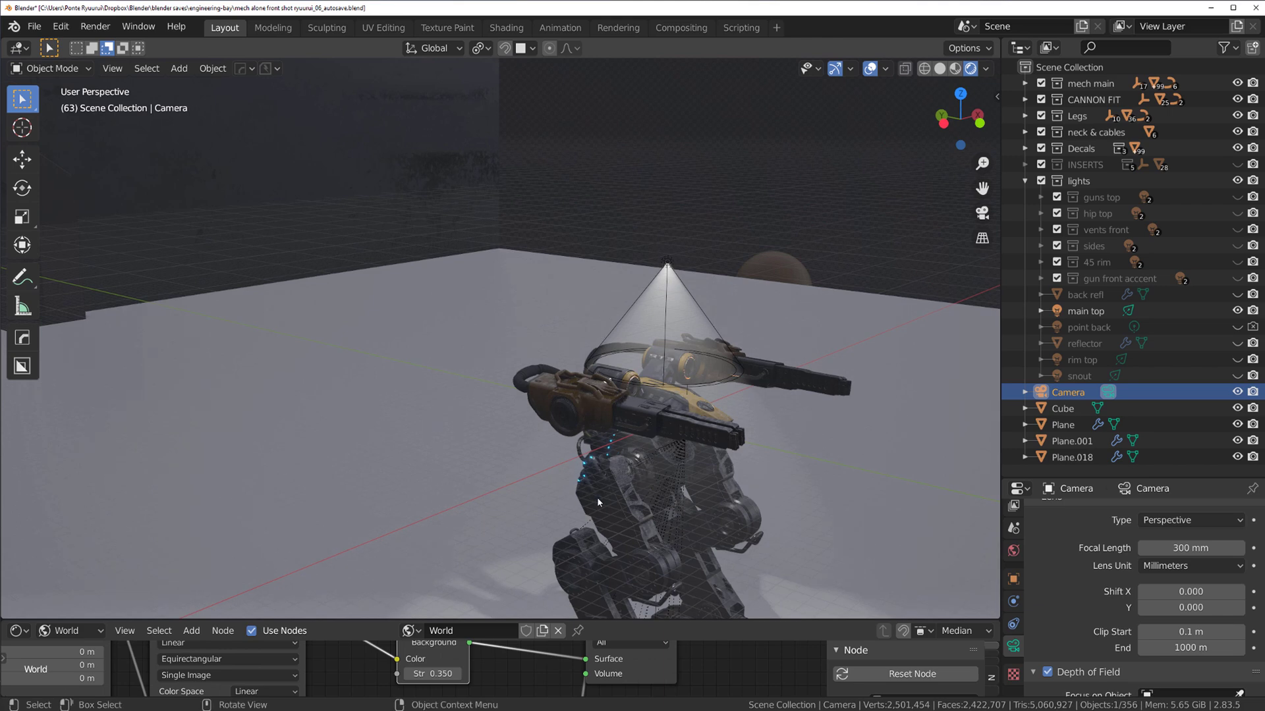
pyautogui.scroll(-5, 656, 509)
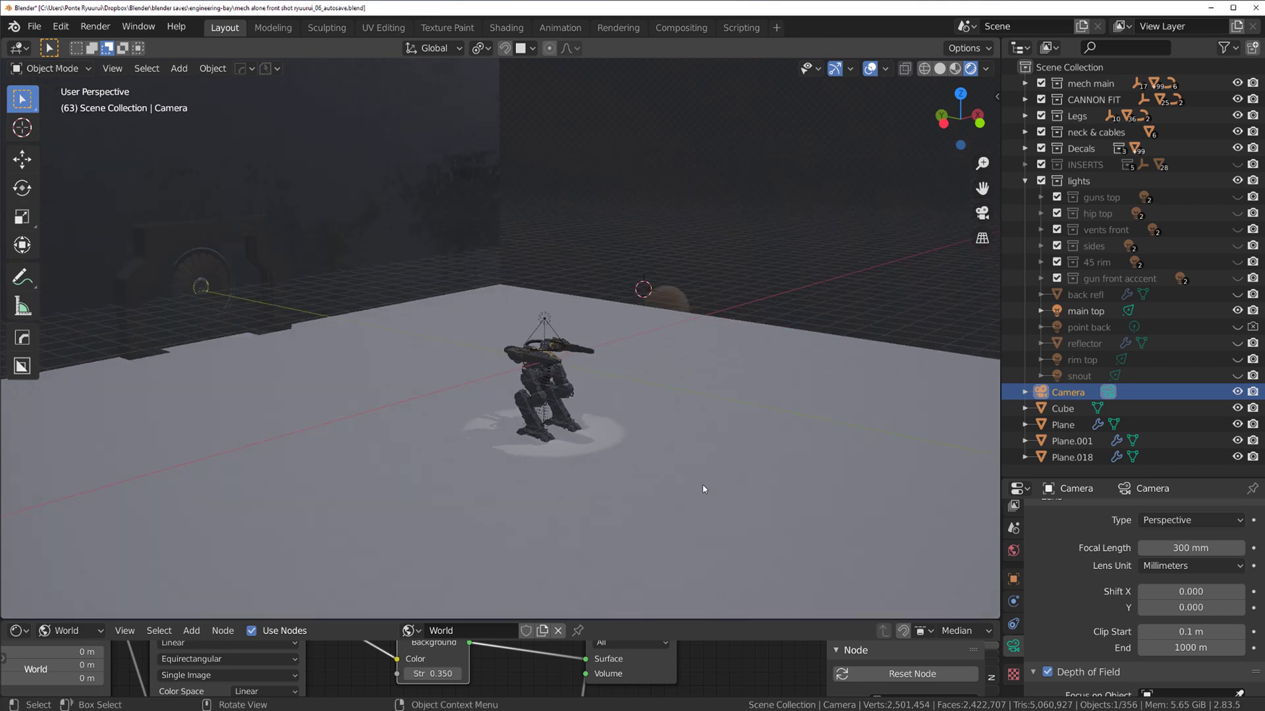
pyautogui.press('KP_0')
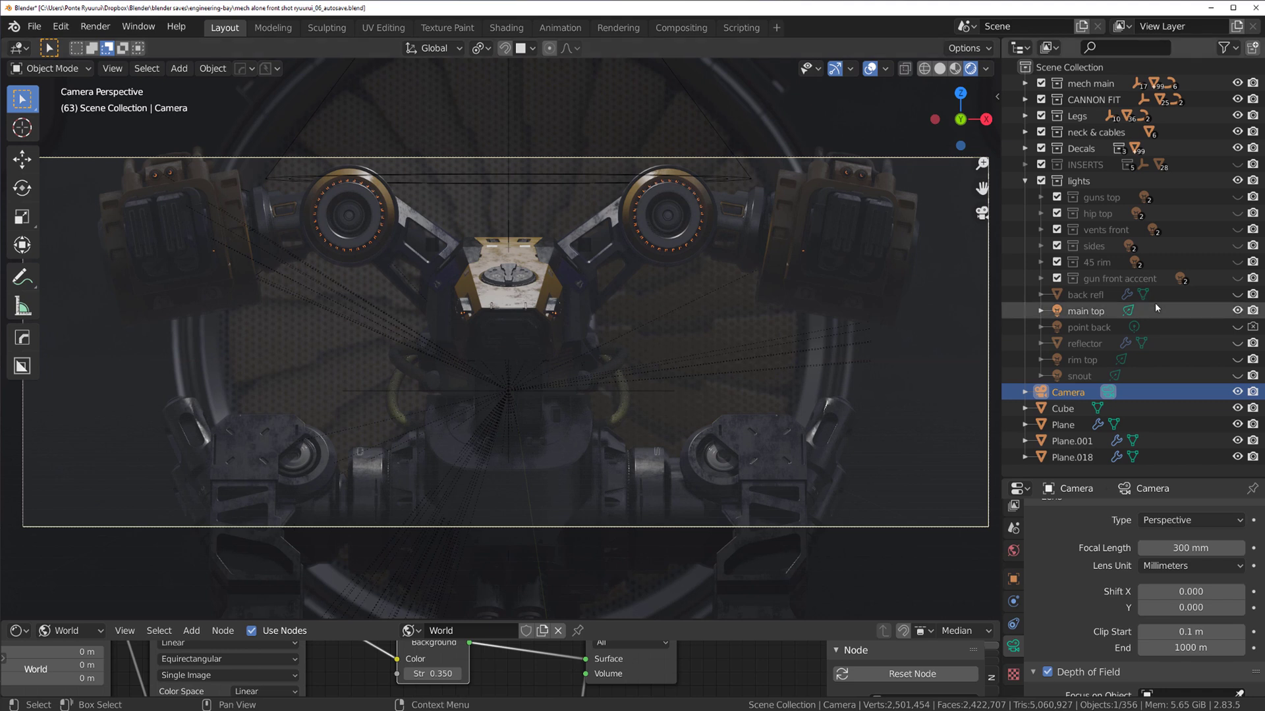
# Step: Save the file and show the back refl object in the viewport
pyautogui.hotkey('ctrl', 's')
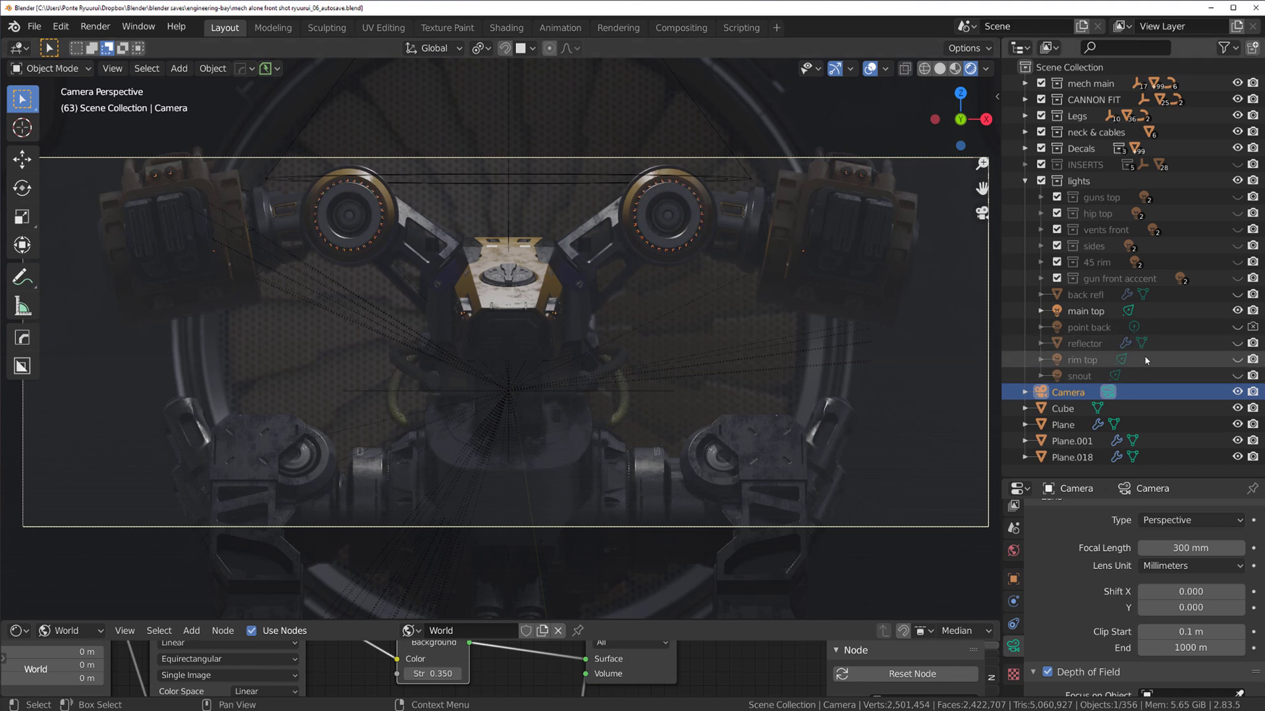
pyautogui.click(1241, 295)
pyautogui.click(1241, 296)
pyautogui.click(1238, 295)
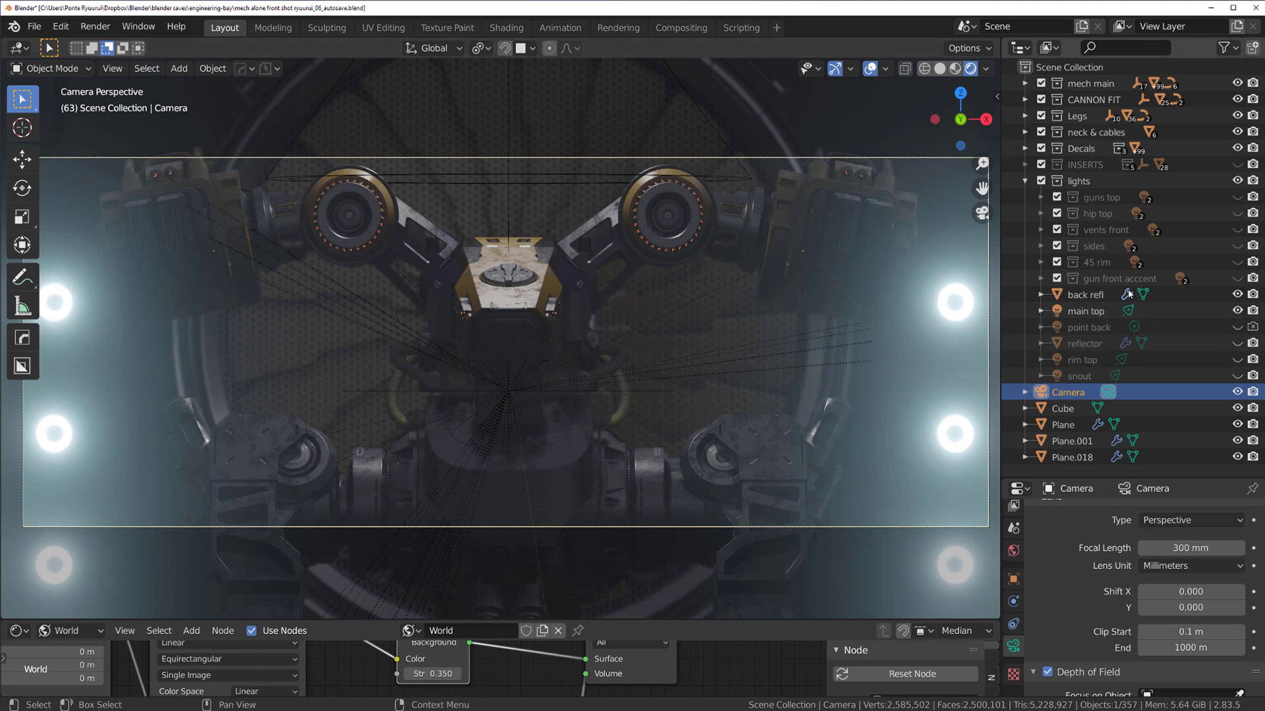
# Step: Show the 45 rim lights and examine their placement around the mech from outside the camera
pyautogui.click(1238, 262)
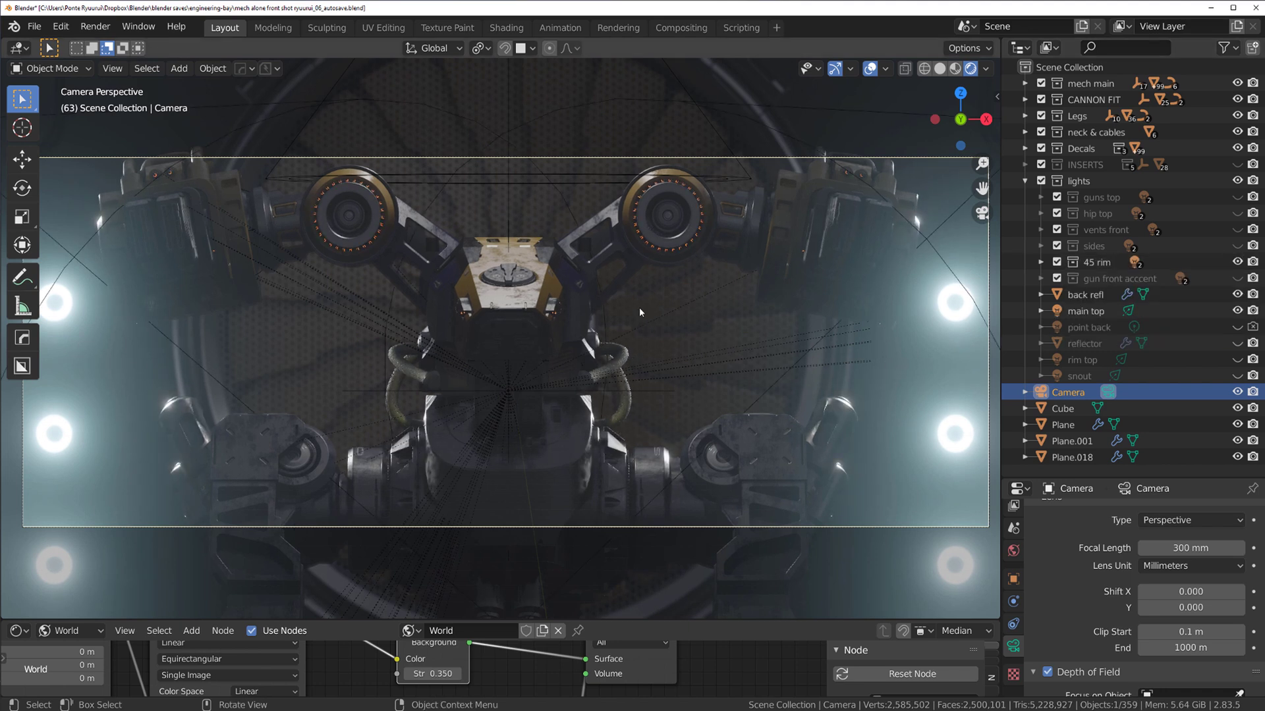
pyautogui.scroll(-3, 639, 307)
pyautogui.moveTo(639, 307); pyautogui.dragTo(347, 180, button='middle')
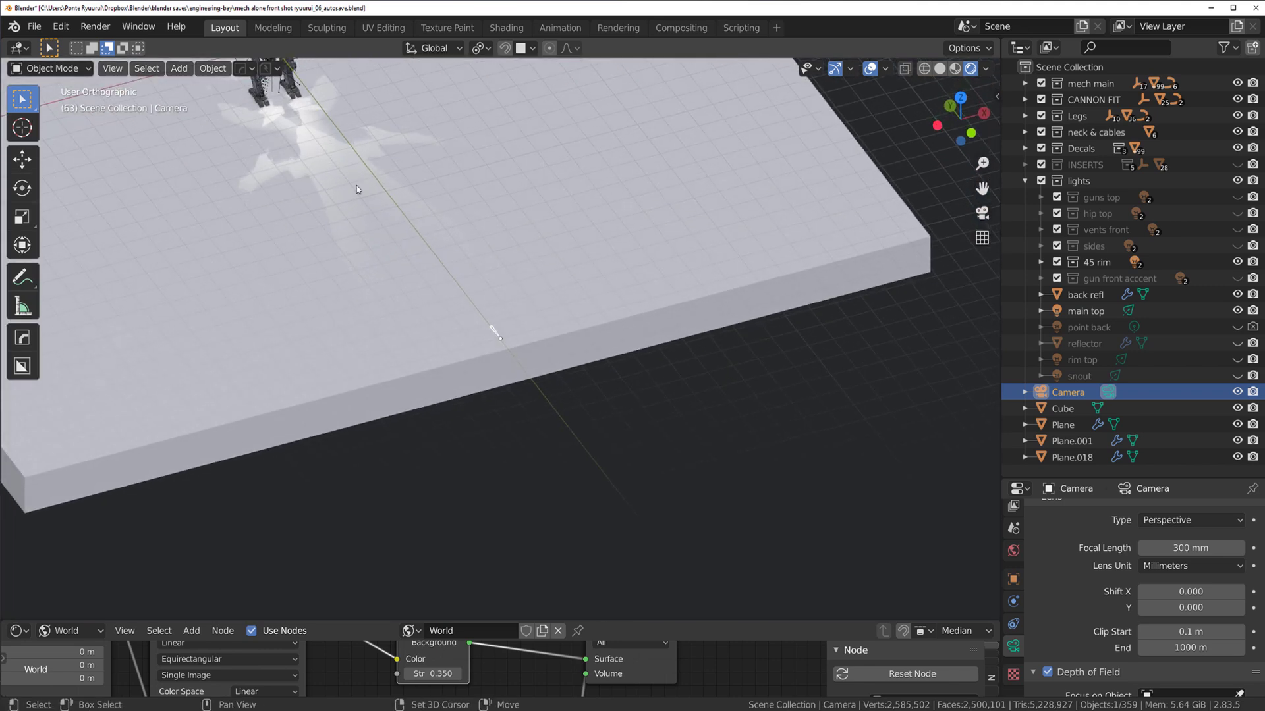
pyautogui.scroll(-5, 348, 180)
pyautogui.moveTo(579, 417); pyautogui.dragTo(551, 362, button='middle')
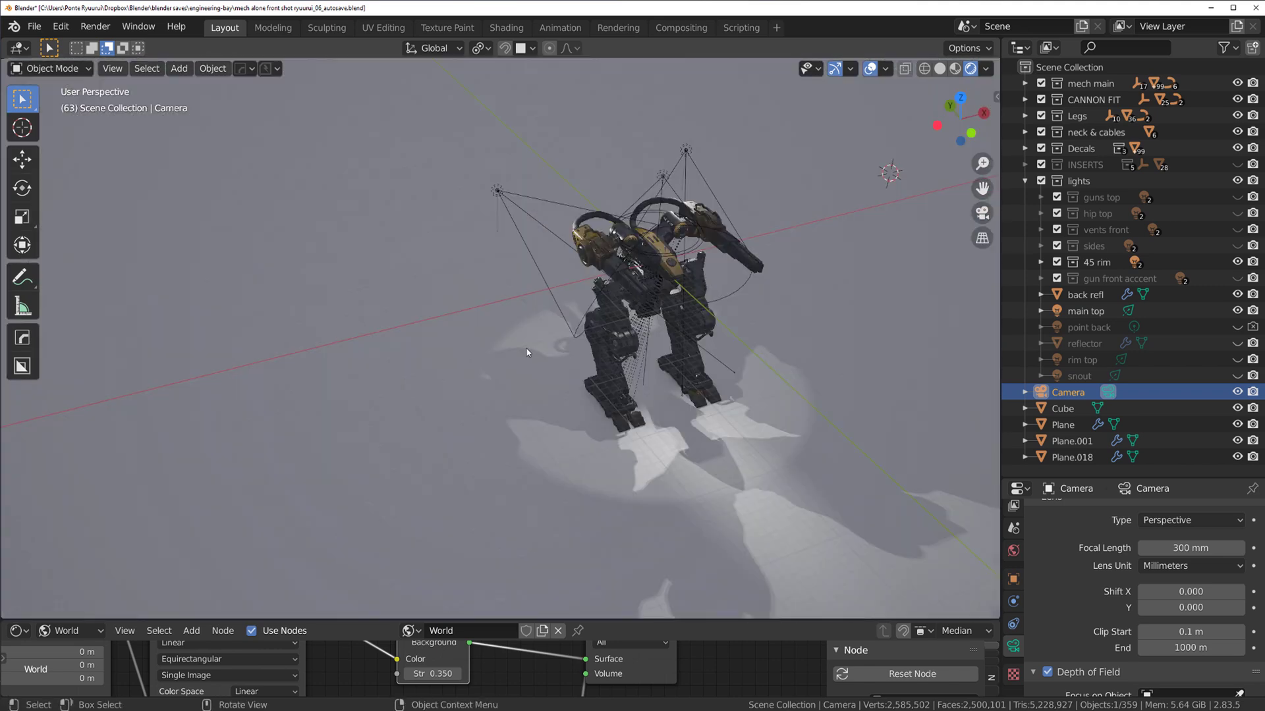
# Step: Examine the 45 rim light cones around the mech from the side, return to the camera view and save the file
pyautogui.scroll(8, 520, 290)
pyautogui.moveTo(593, 269); pyautogui.dragTo(290, 471, button='middle')
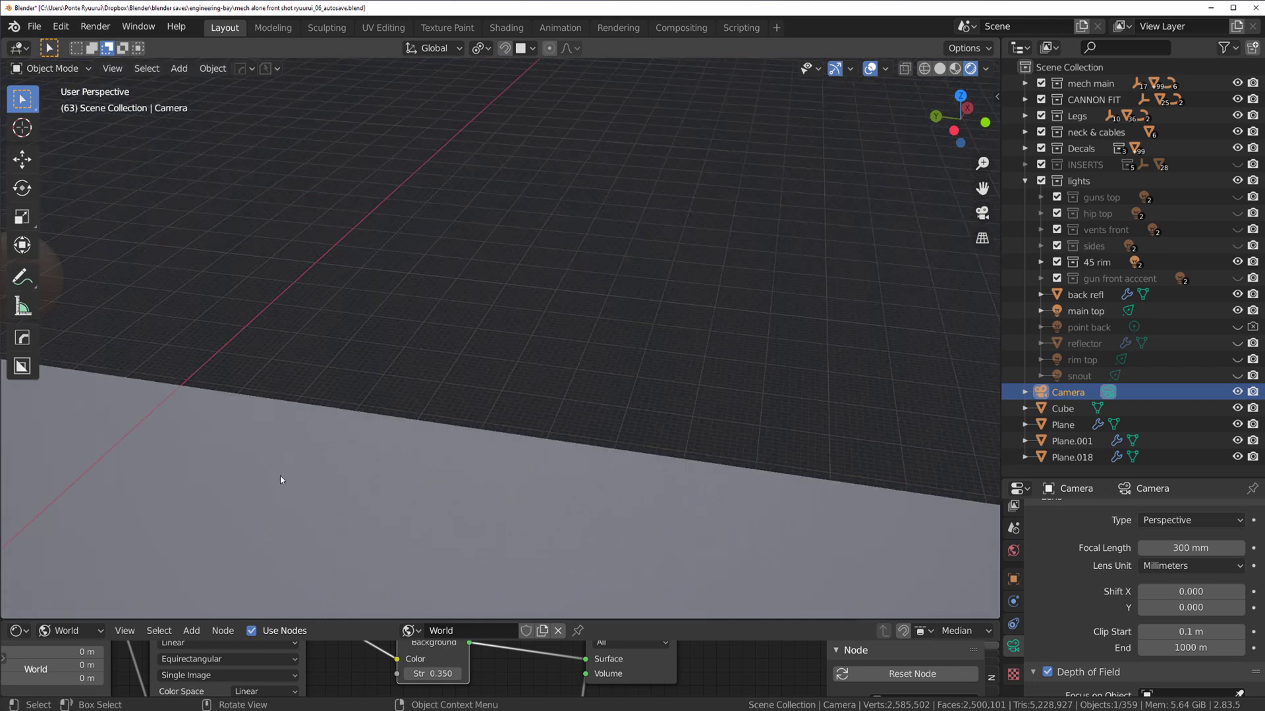
pyautogui.moveTo(598, 276); pyautogui.dragTo(734, 226, button='middle')
pyautogui.moveTo(429, 543); pyautogui.dragTo(595, 278, button='middle')
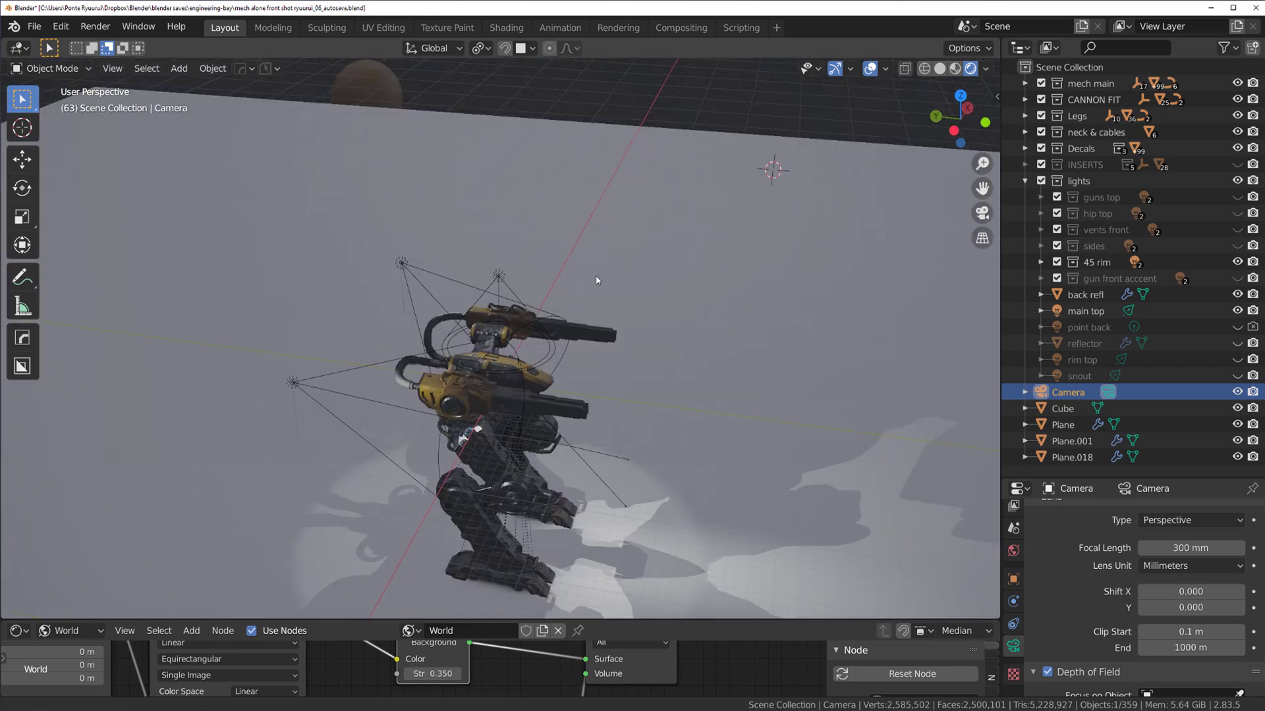
pyautogui.scroll(6, 595, 278)
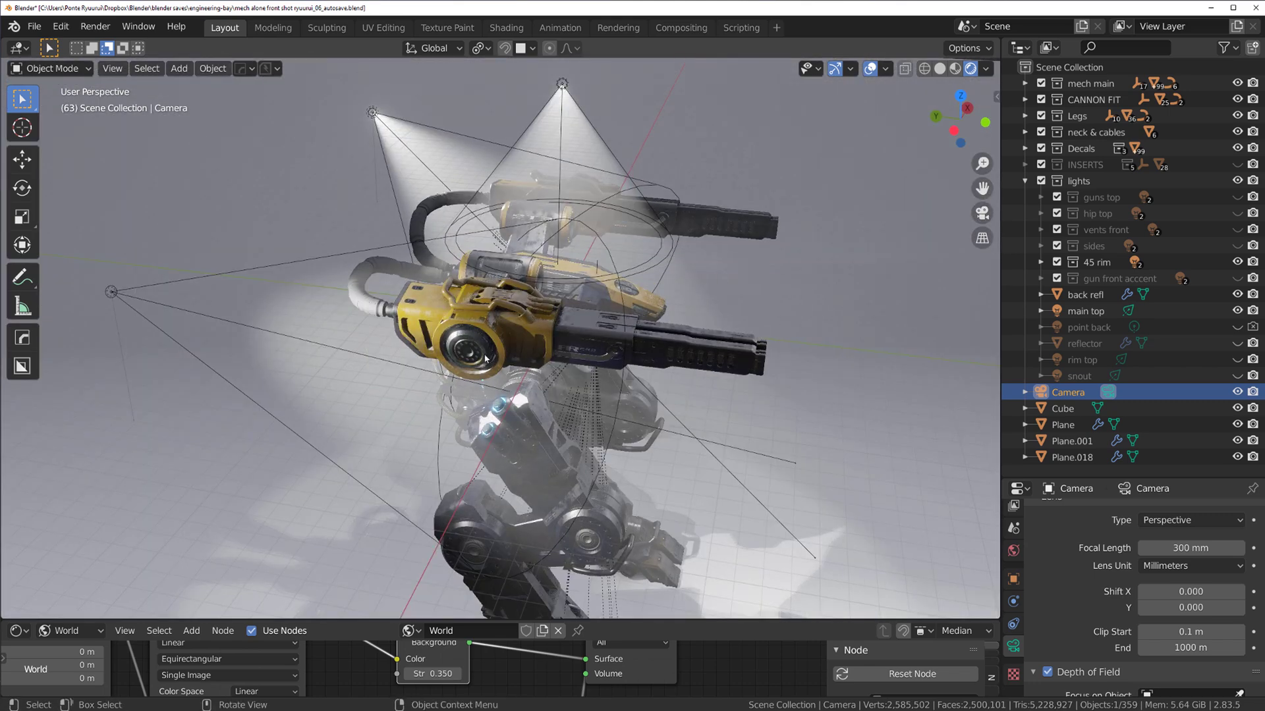
pyautogui.scroll(-10, 485, 358)
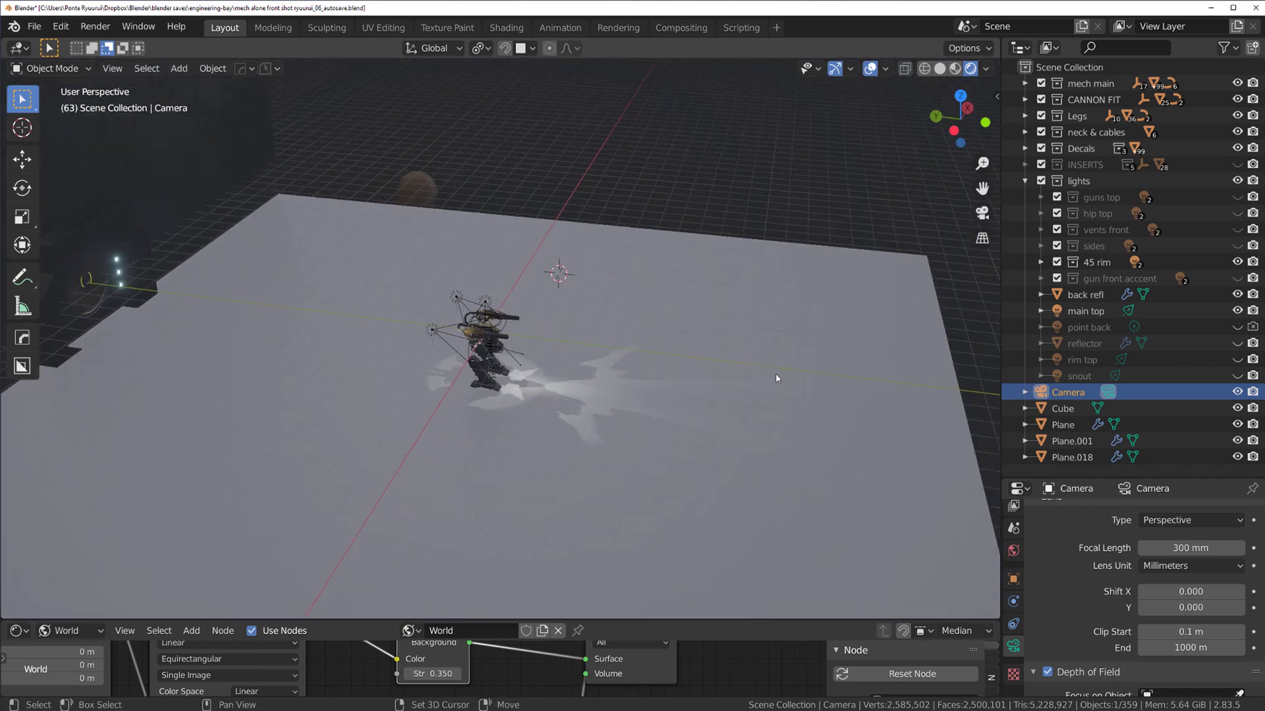
pyautogui.keyDown('shift'); pyautogui.moveTo(785, 375); pyautogui.dragTo(642, 353, button='middle'); pyautogui.keyUp('shift')
pyautogui.press('KP_0')
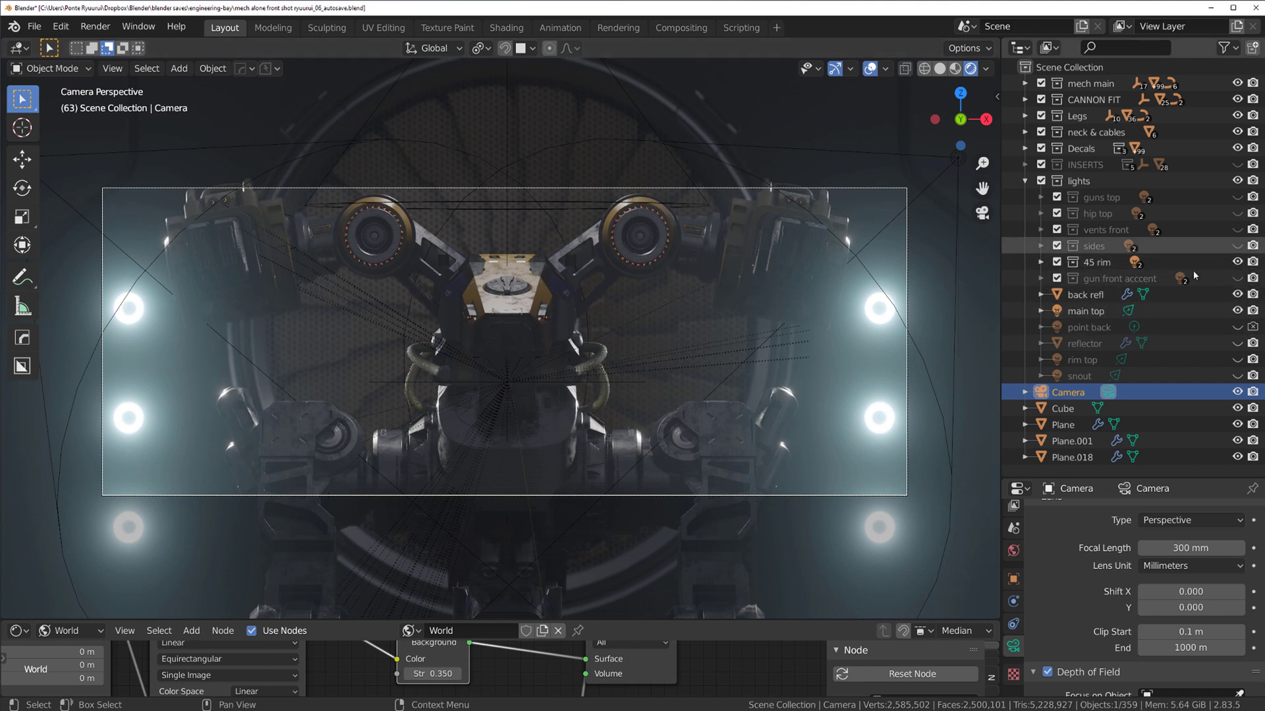
pyautogui.hotkey('ctrl', 's')
# Step: Hide the main top light and the back refl object, and toggle the 45 rim lights to compare their effect alone
pyautogui.click(1236, 312)
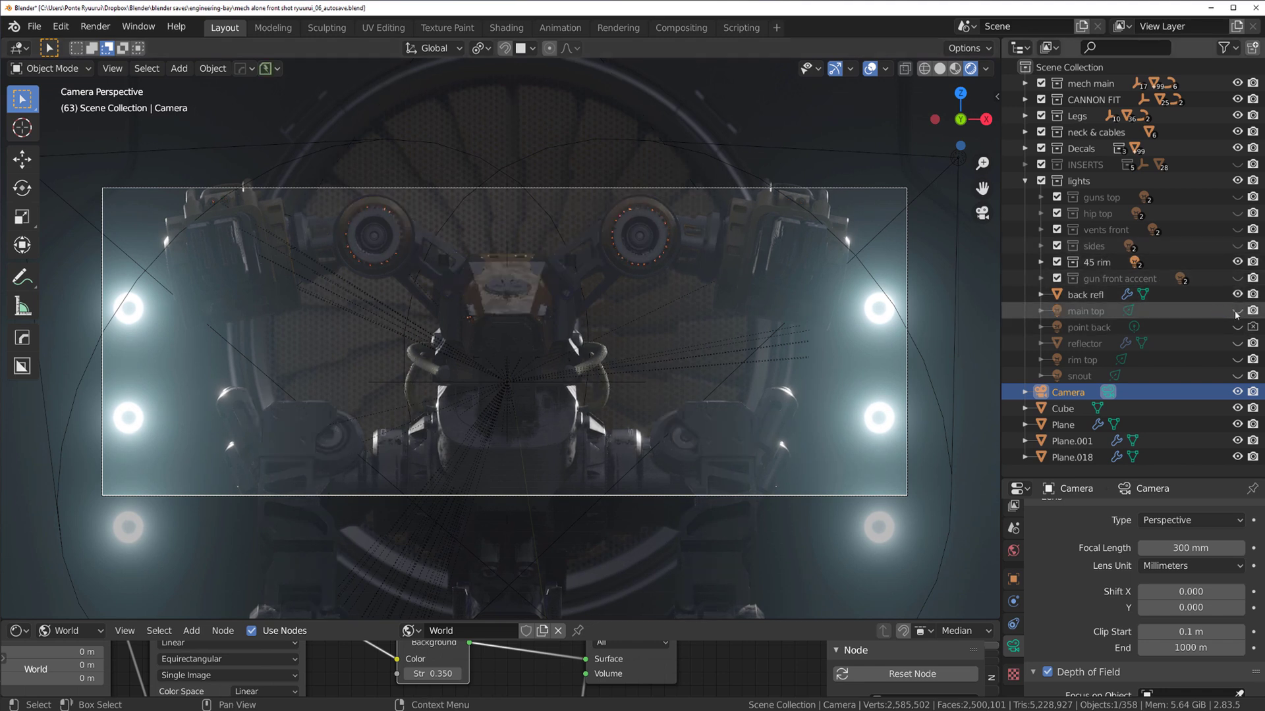
pyautogui.click(1237, 297)
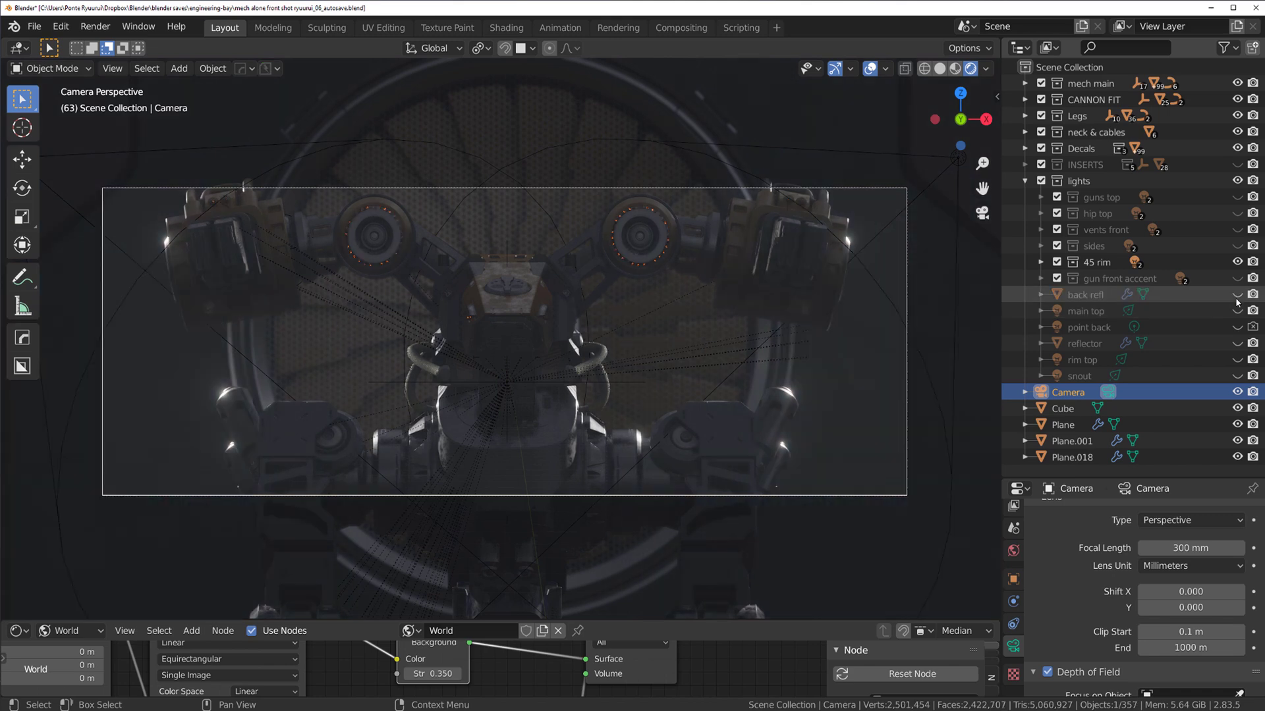
pyautogui.click(1237, 297)
pyautogui.click(1237, 295)
pyautogui.click(1237, 262)
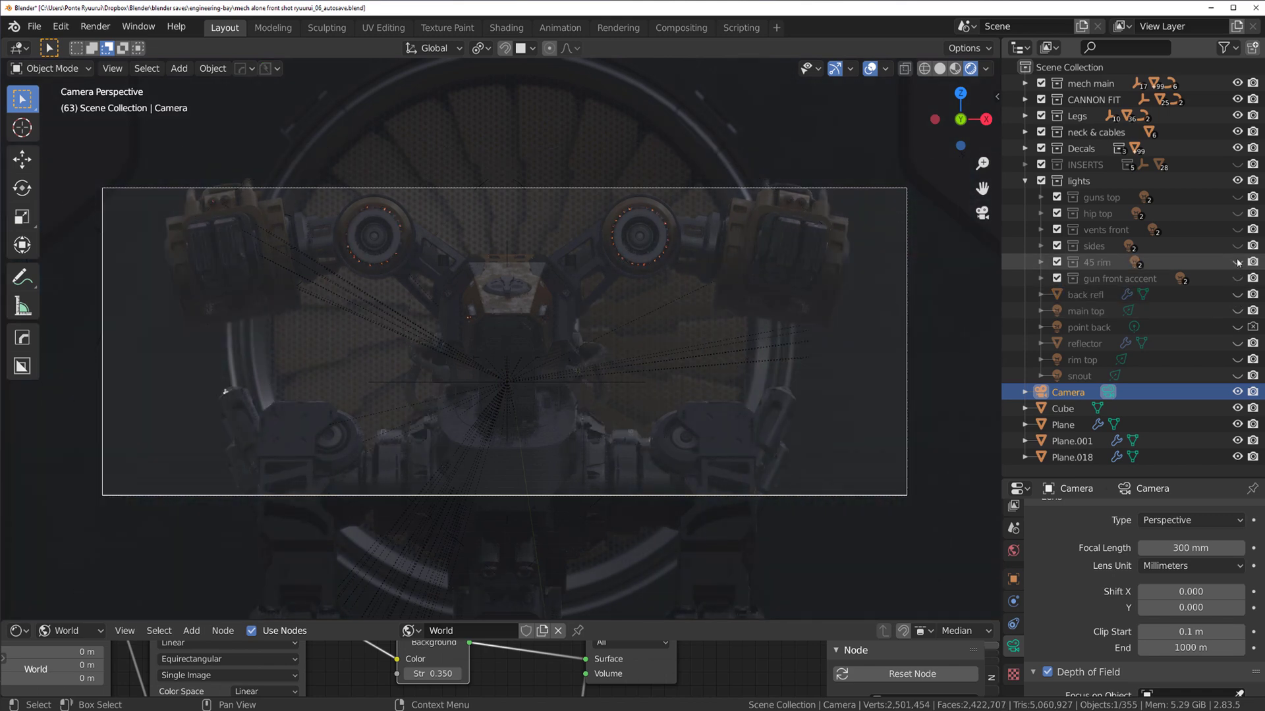
pyautogui.click(1237, 262)
pyautogui.click(1237, 262)
pyautogui.click(1237, 263)
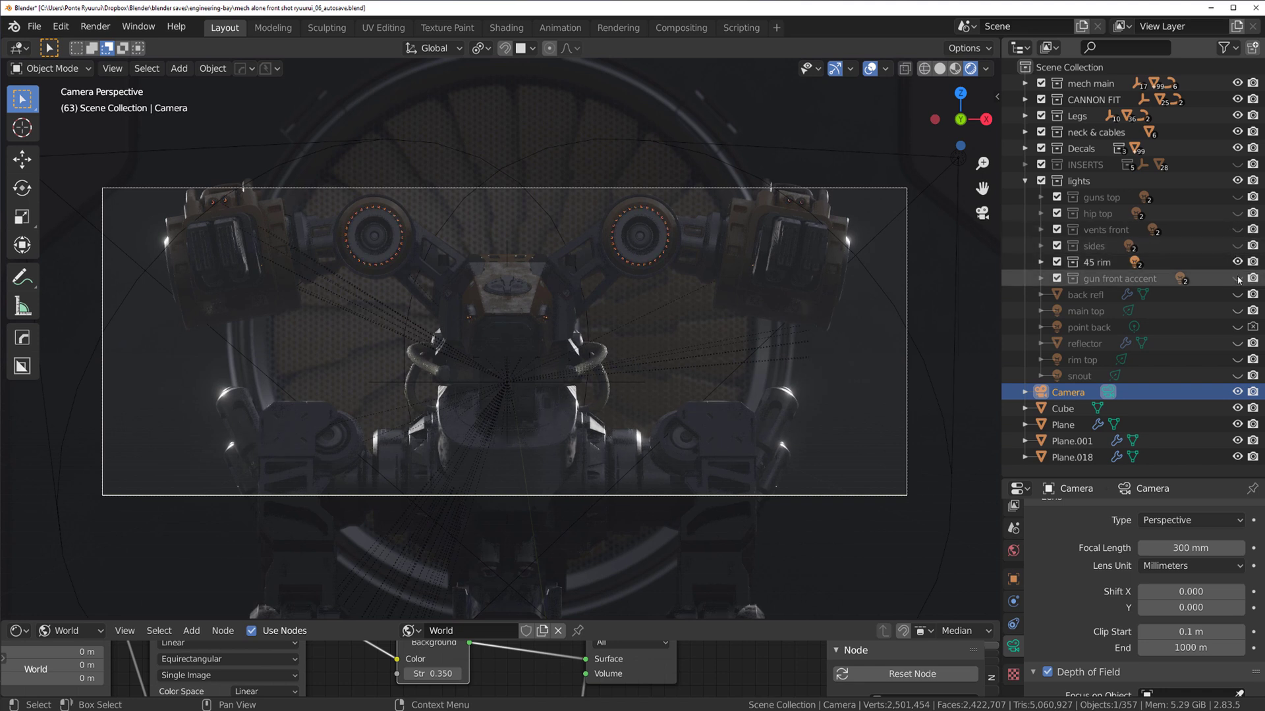
# Step: Show the main top light and back refl object again, toggling the reflector on and off to compare its effect
pyautogui.click(1239, 311)
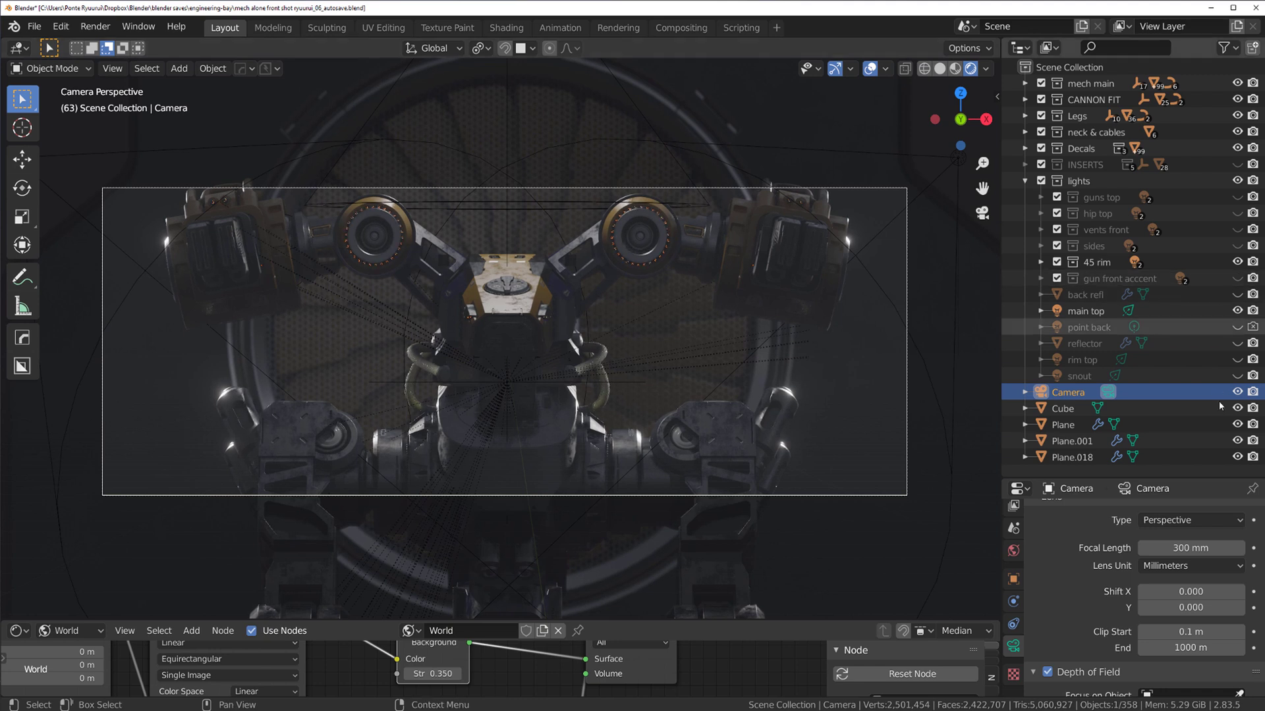
pyautogui.click(1238, 344)
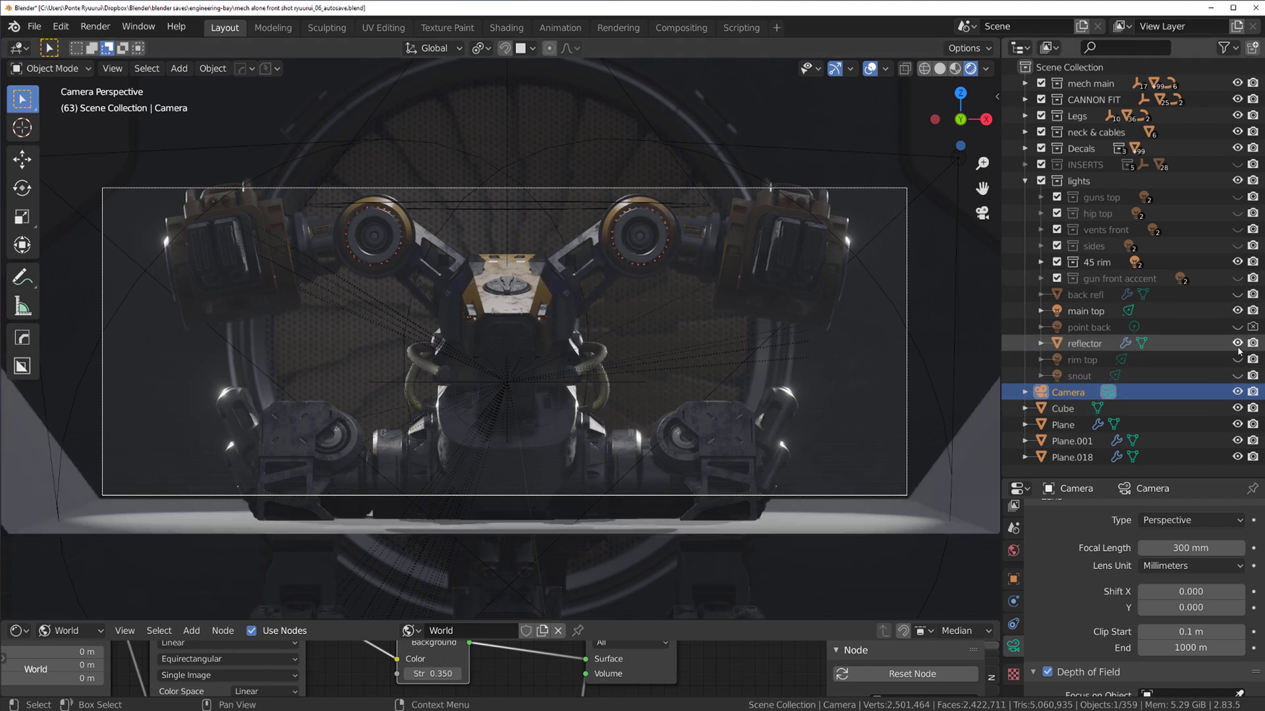
pyautogui.click(1238, 345)
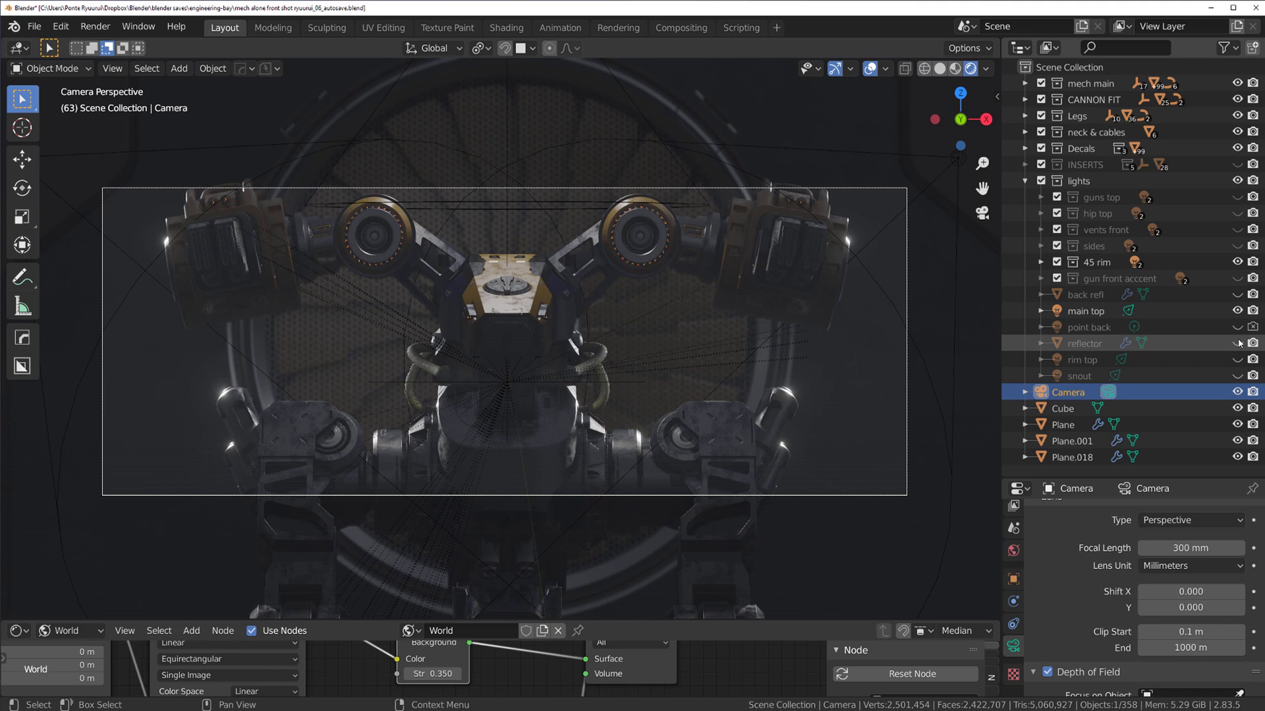
pyautogui.click(1237, 294)
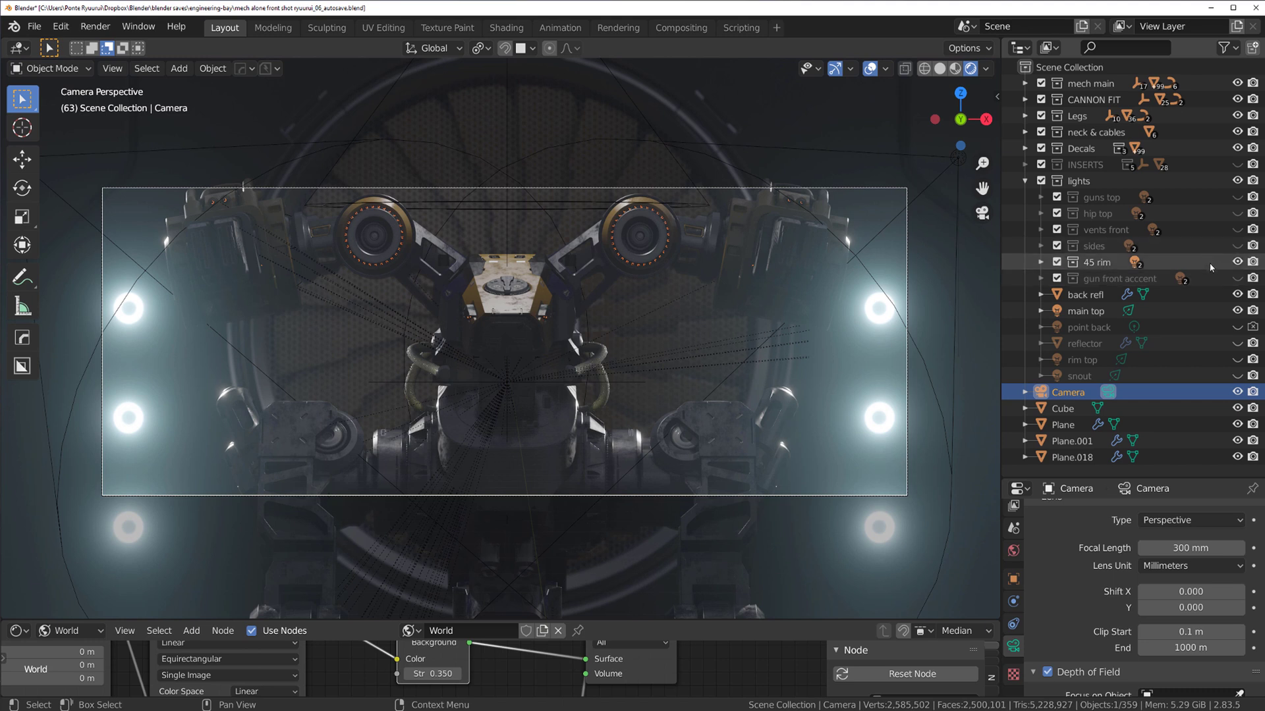
# Step: Show the guns top lights and select the gun right top spot light
pyautogui.click(1238, 197)
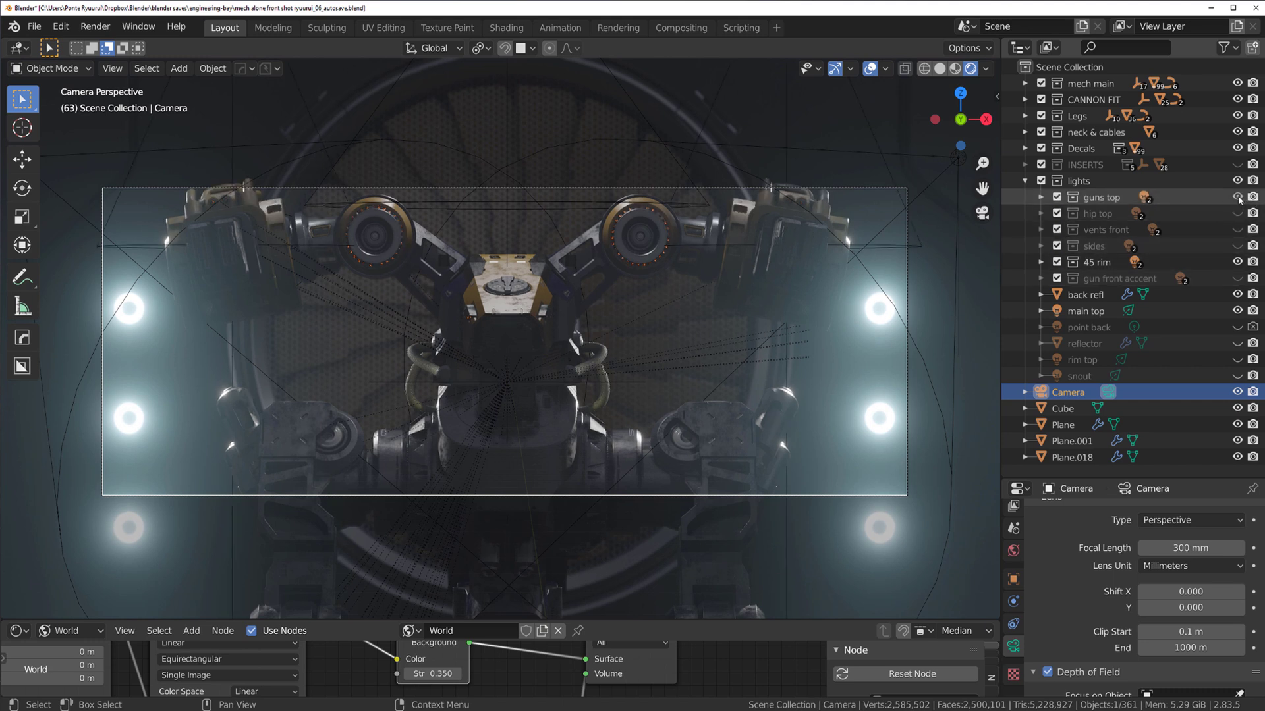
pyautogui.click(784, 125)
pyautogui.click(784, 126)
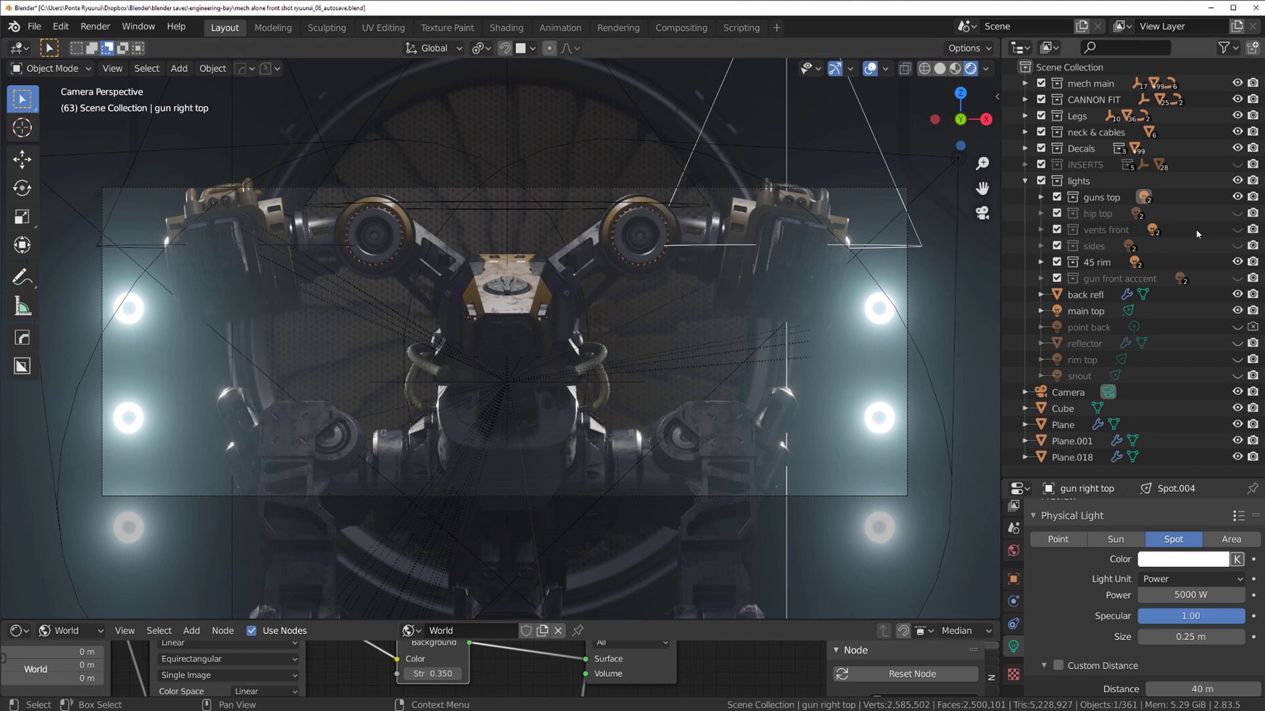
# Step: Show the hip top and sides lights, and select one of the side spot lights
pyautogui.click(1238, 214)
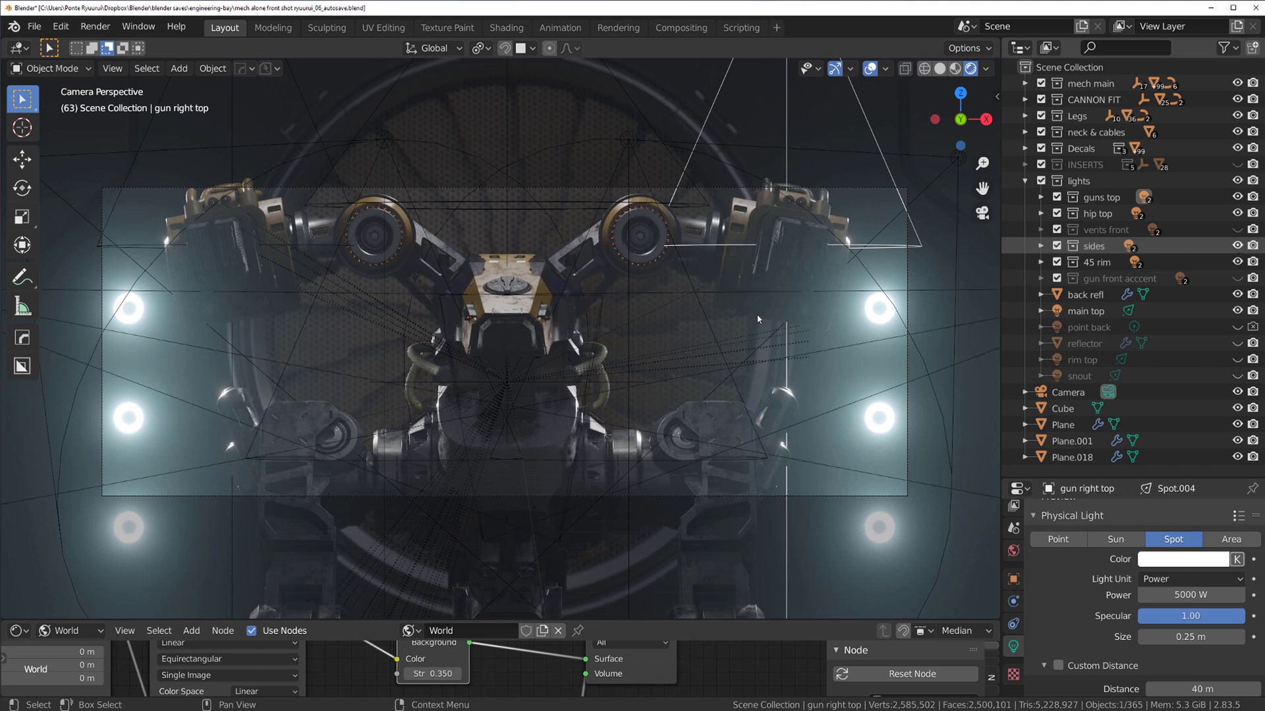
pyautogui.click(1238, 247)
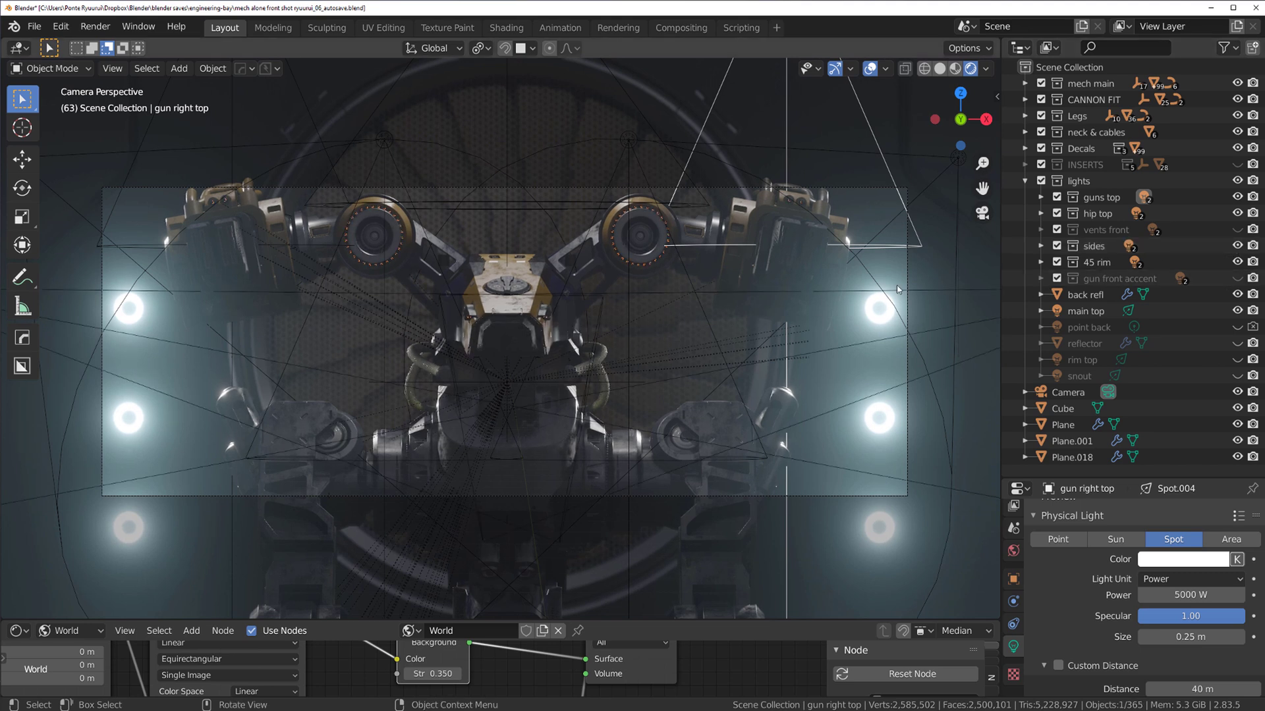
pyautogui.click(877, 307)
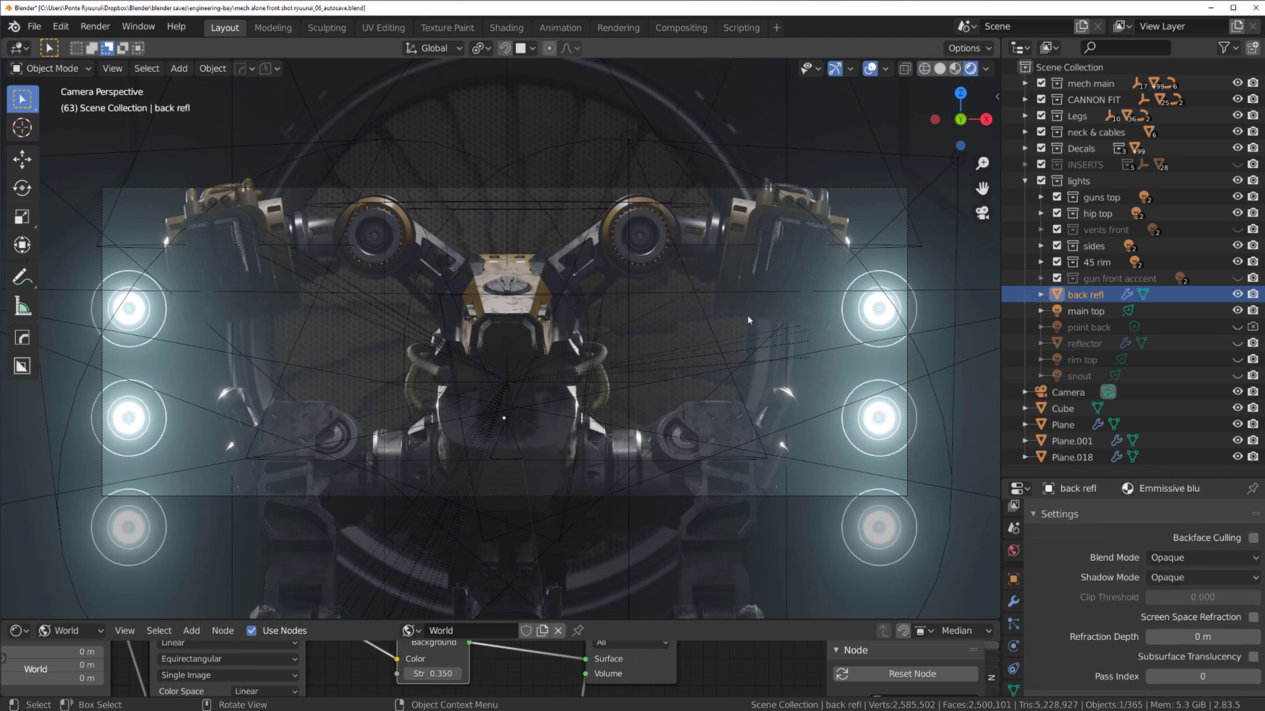
pyautogui.click(817, 263)
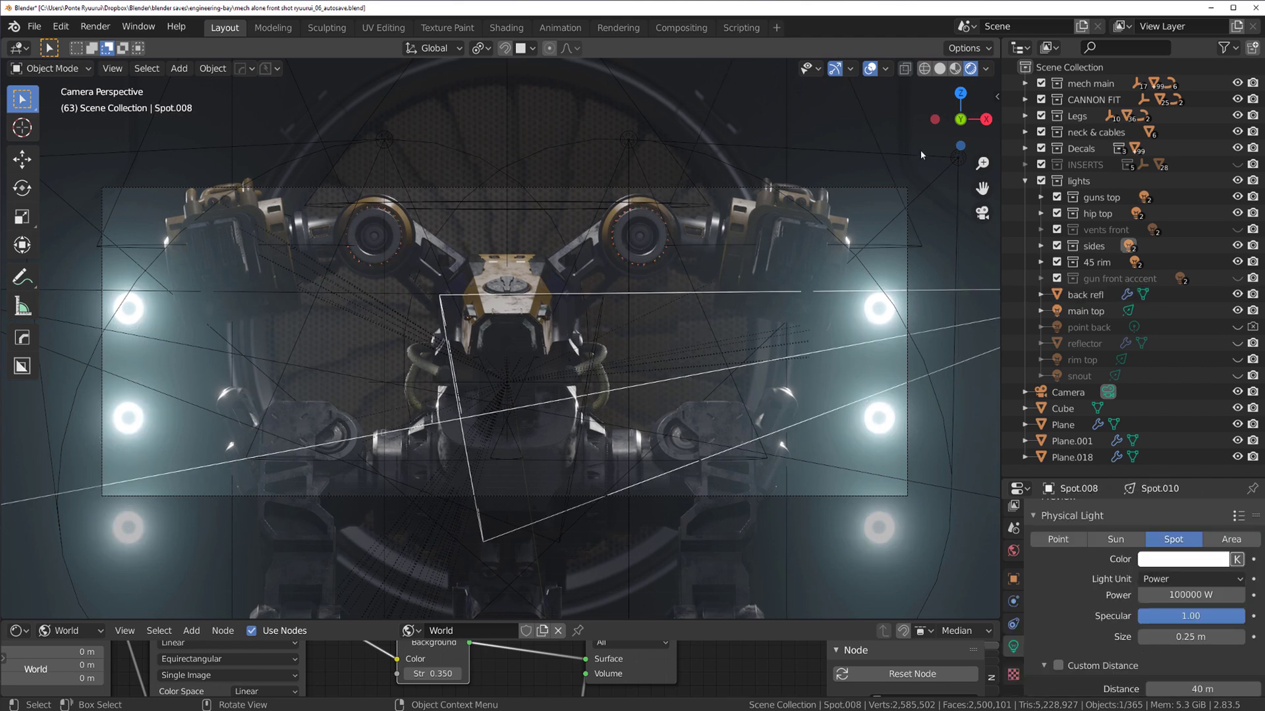
# Step: Examine the side spot light's placement from outside the shot in Material Preview, and return to the rendered camera view to inspect the mech's centre
pyautogui.click(955, 68)
pyautogui.moveTo(682, 283); pyautogui.dragTo(746, 226, button='middle')
pyautogui.scroll(2, 636, 306)
pyautogui.scroll(1, 608, 287)
pyautogui.scroll(-3, 643, 264)
pyautogui.moveTo(643, 264); pyautogui.dragTo(704, 388, button='middle')
pyautogui.scroll(-2, 648, 297)
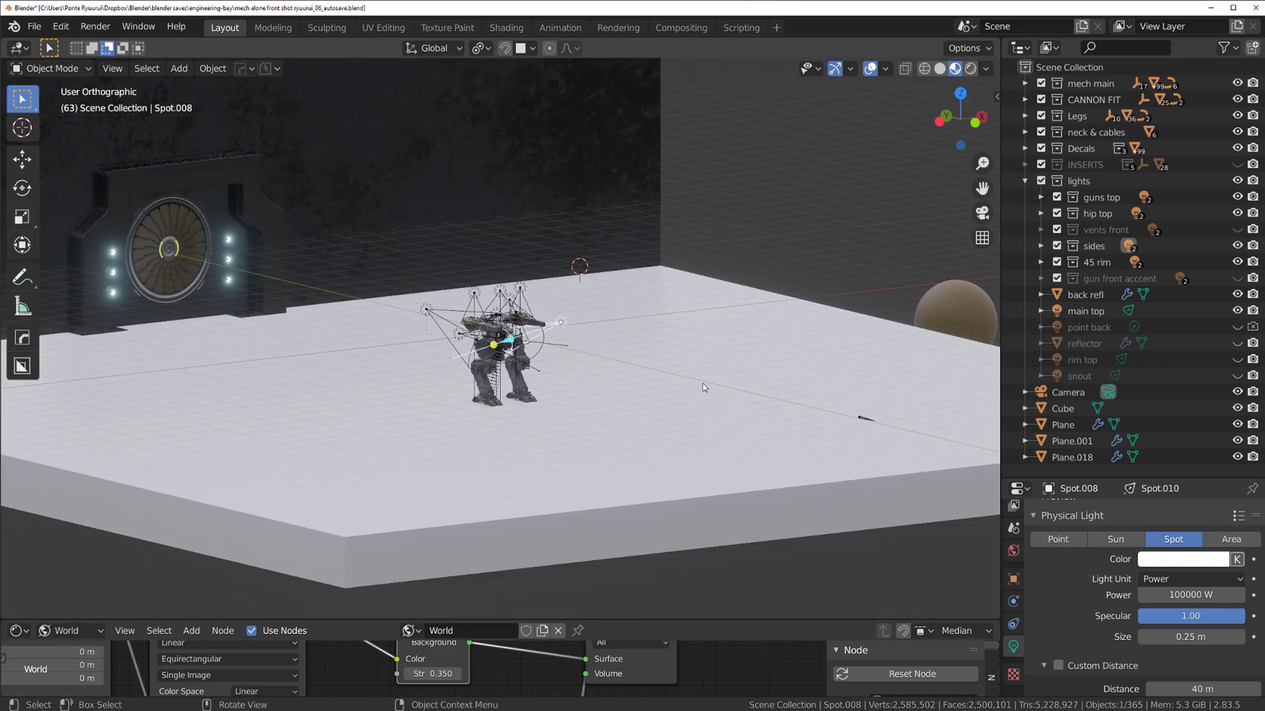
pyautogui.click(862, 419)
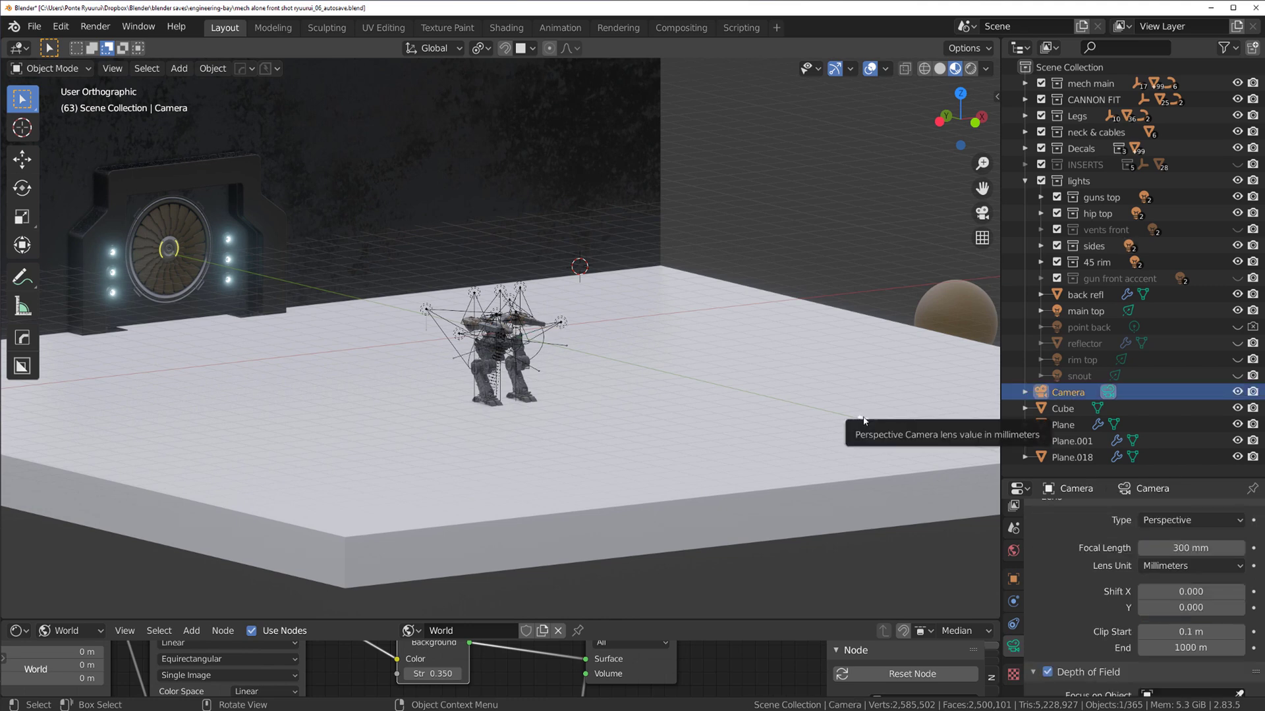
pyautogui.press('ctrl+KP_0')
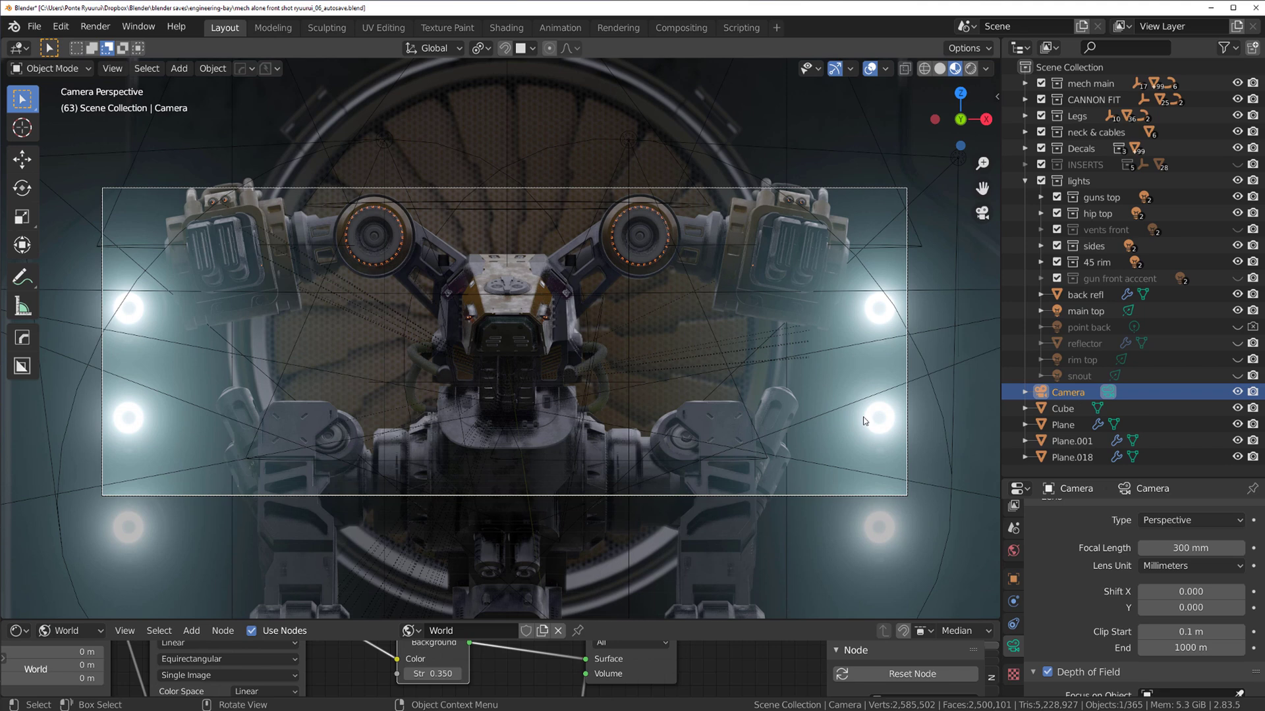
pyautogui.click(970, 69)
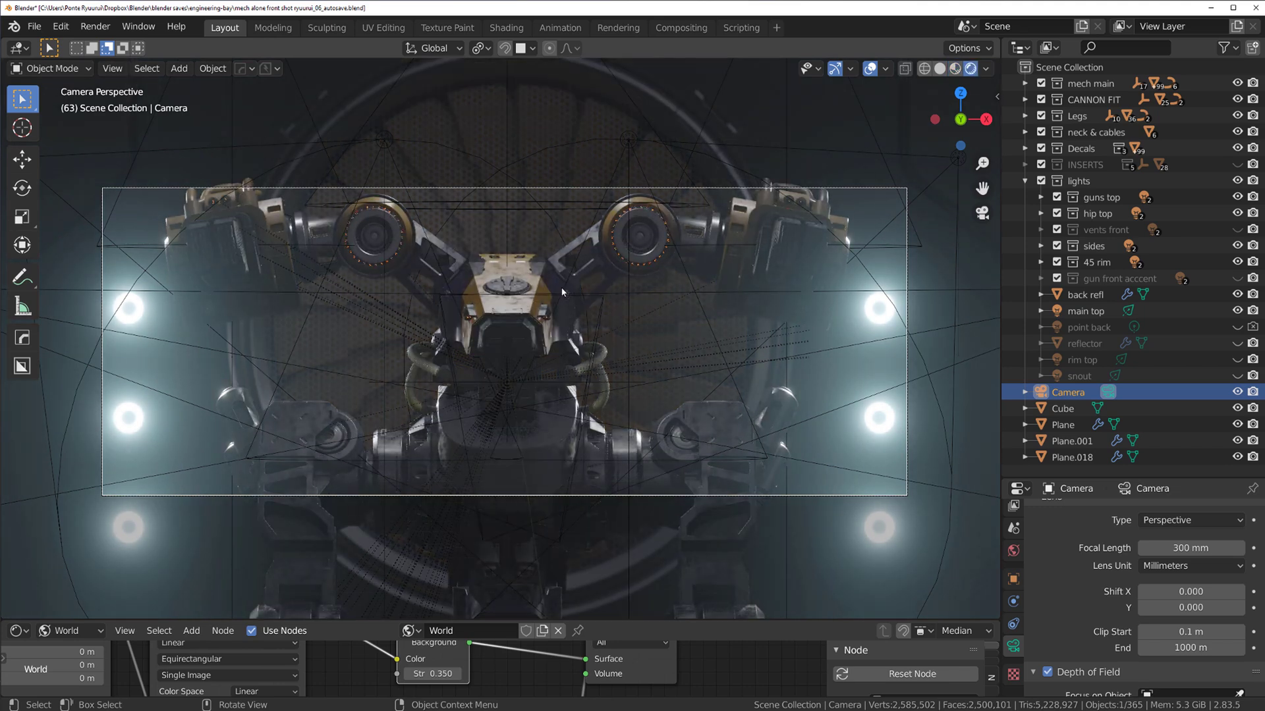
pyautogui.scroll(2, 541, 363)
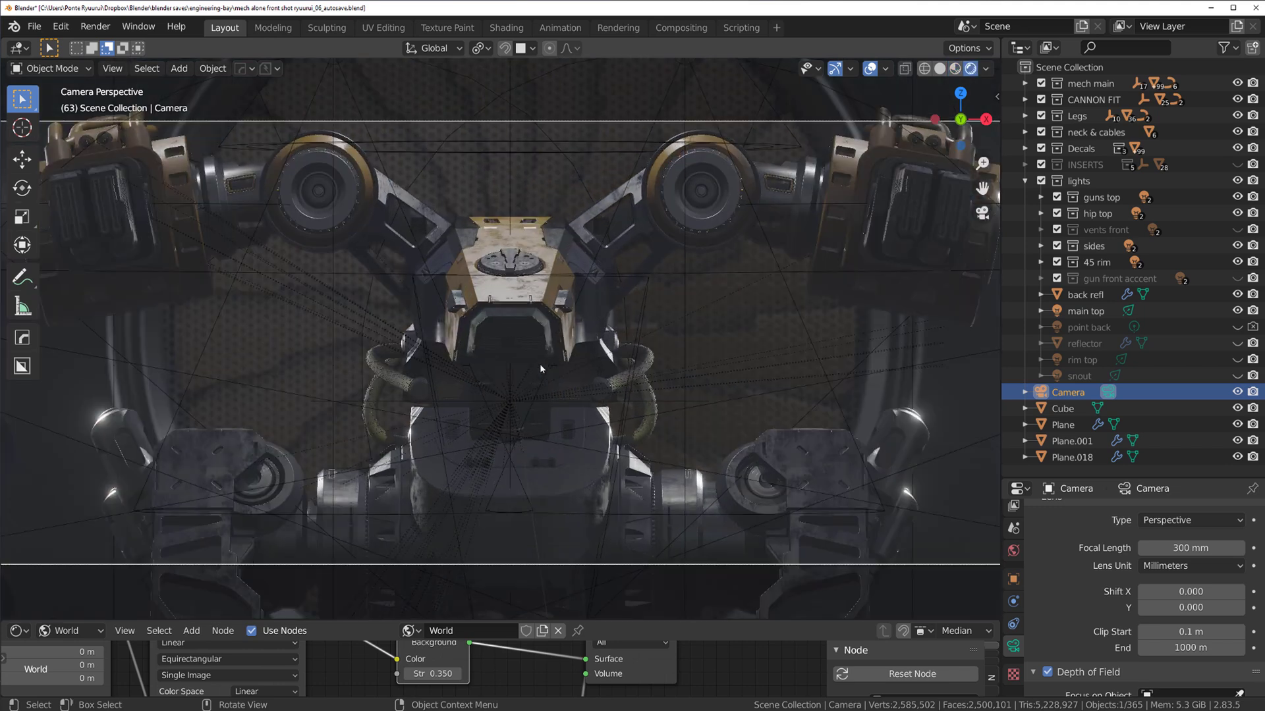
pyautogui.scroll(-2, 561, 365)
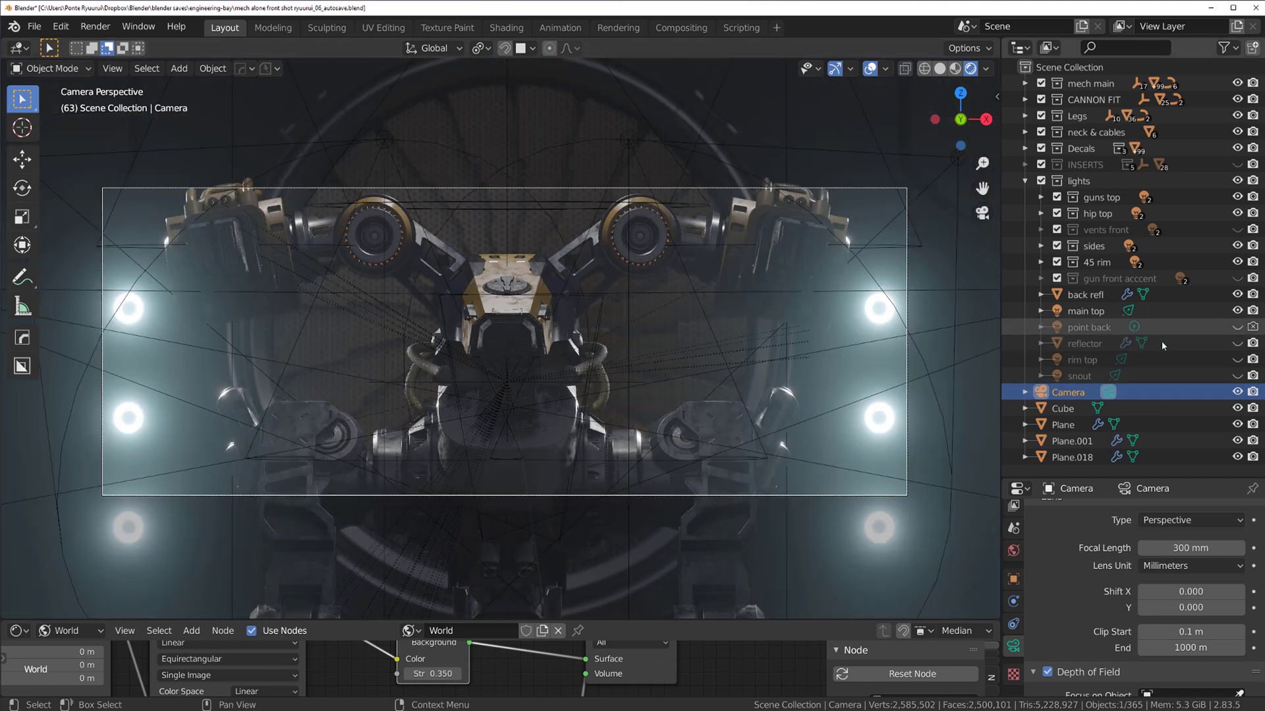
# Step: Show the rim top light, toggling its visibility to compare the shot with and without it
pyautogui.click(1241, 362)
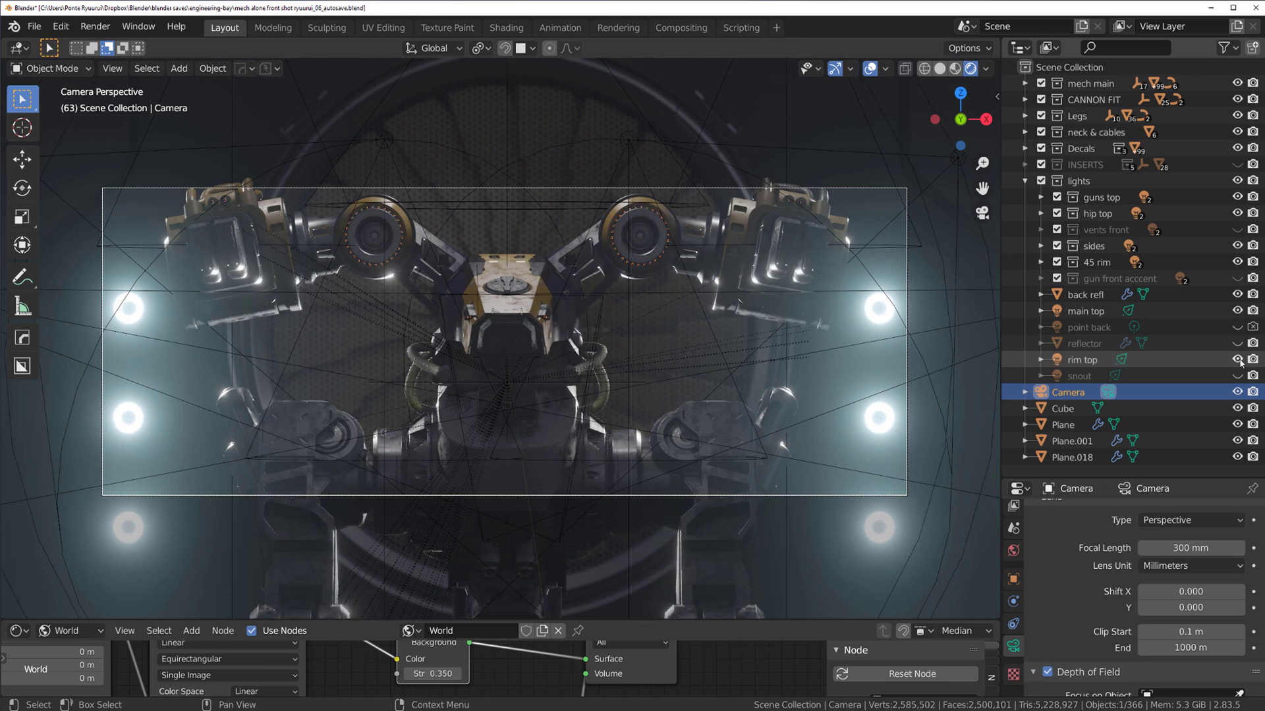
pyautogui.click(1241, 362)
pyautogui.click(1241, 361)
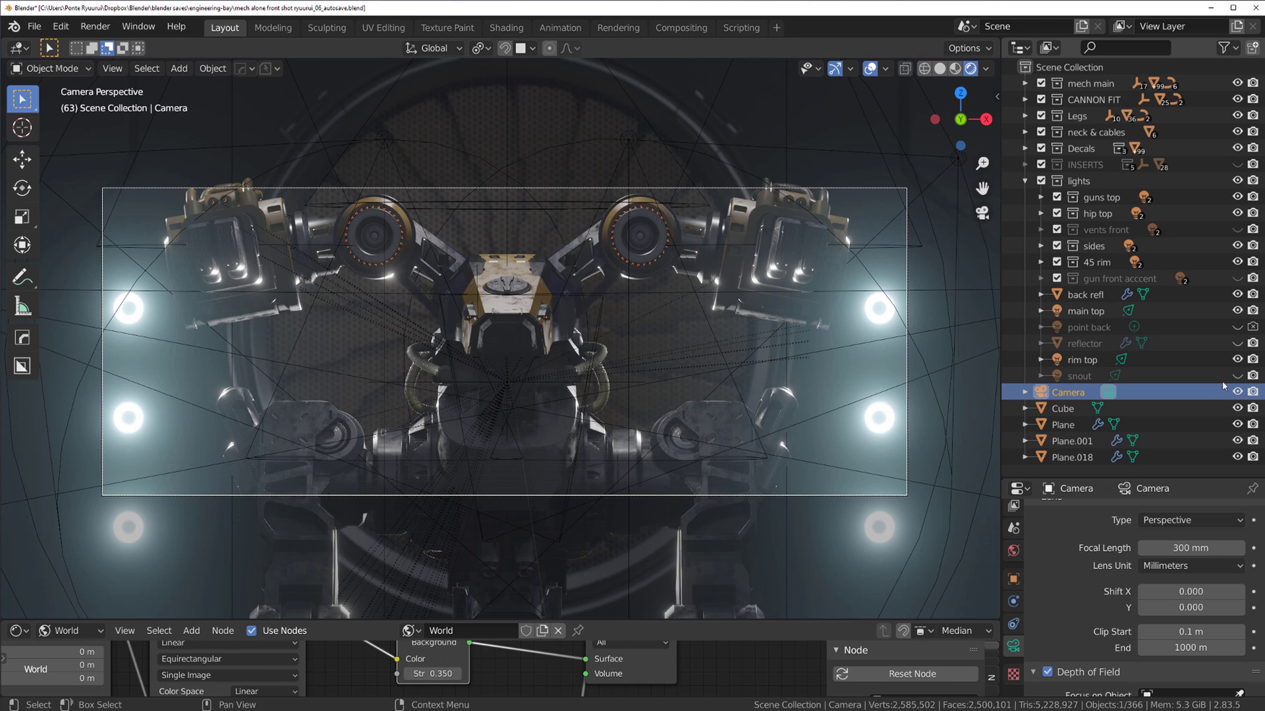
pyautogui.click(1238, 361)
pyautogui.click(1237, 361)
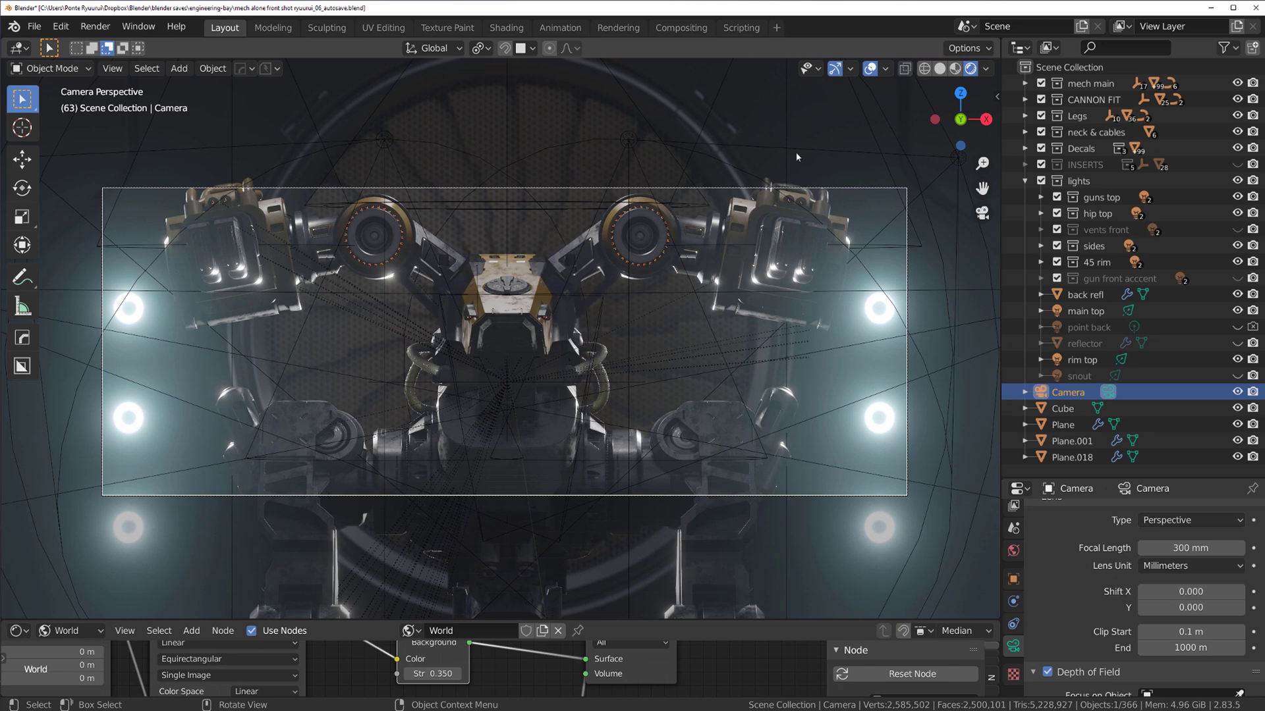
# Step: Select the rim top light, examine its placement from outside the shot in Material Preview, and return to the rendered camera view
pyautogui.click(954, 69)
pyautogui.moveTo(572, 207)
pyautogui.mouseDown(button='middle')
pyautogui.moveTo(601, 224)
pyautogui.moveTo(358, 200)
pyautogui.moveTo(681, 316)
pyautogui.mouseUp(button='middle')
pyautogui.scroll(5, 610, 183)
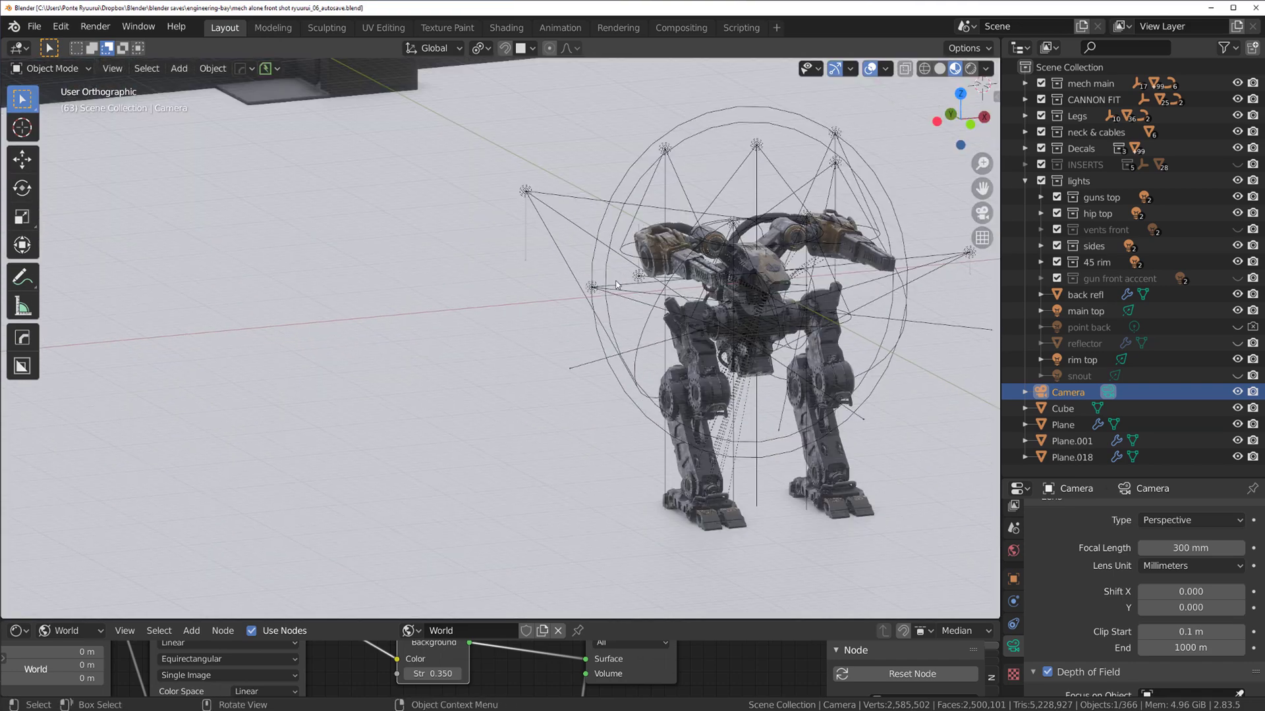
pyautogui.click(626, 171)
pyautogui.moveTo(626, 171); pyautogui.dragTo(777, 322, button='middle')
pyautogui.scroll(-5, 656, 220)
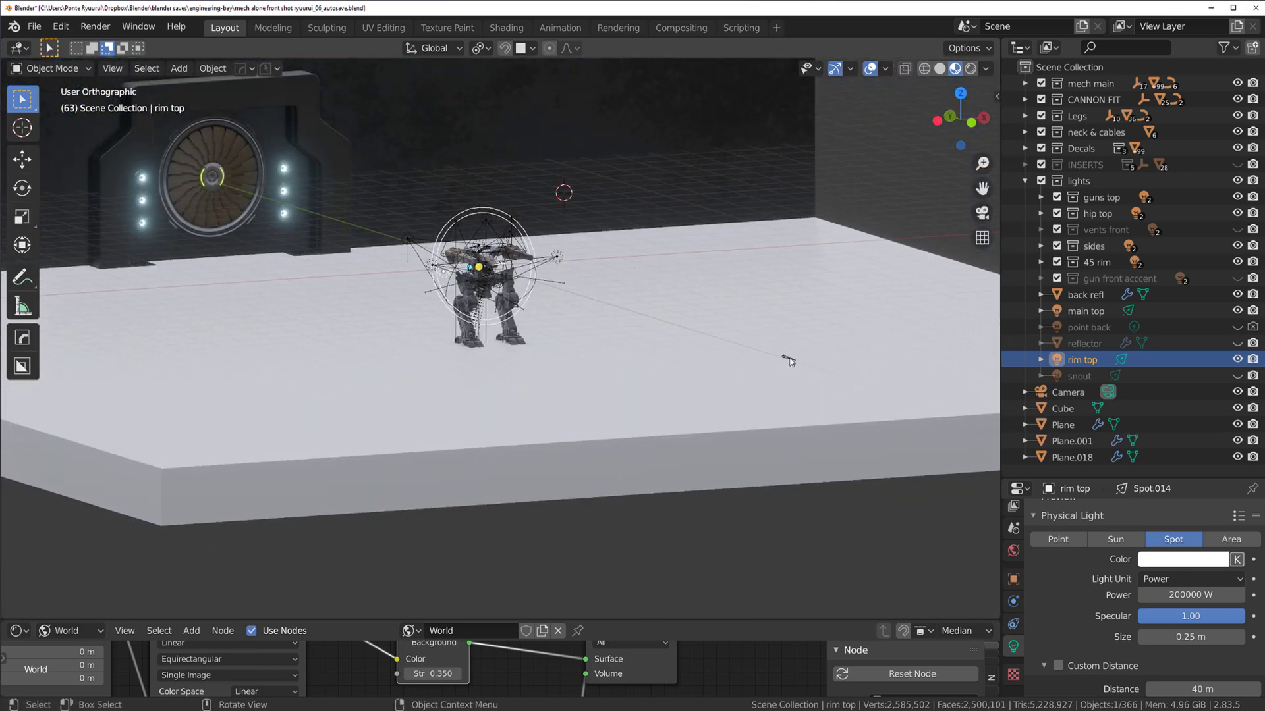
pyautogui.click(756, 358)
pyautogui.press('KP_0')
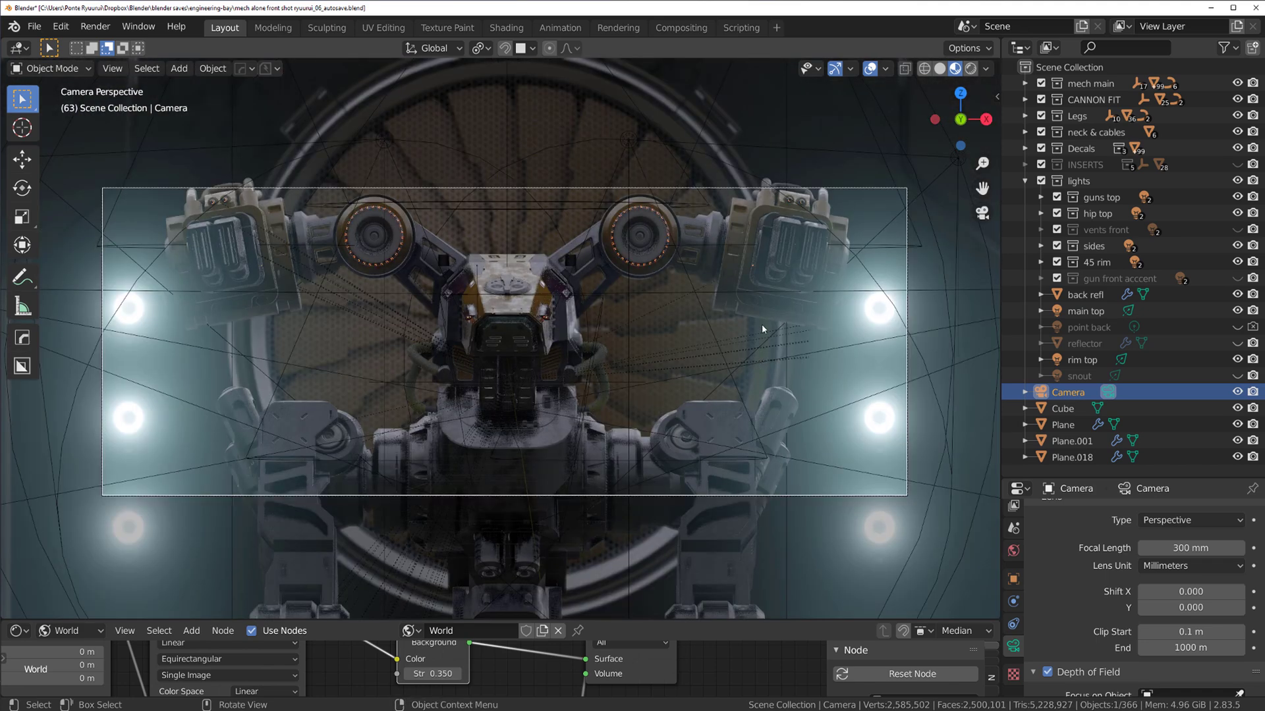
pyautogui.click(971, 69)
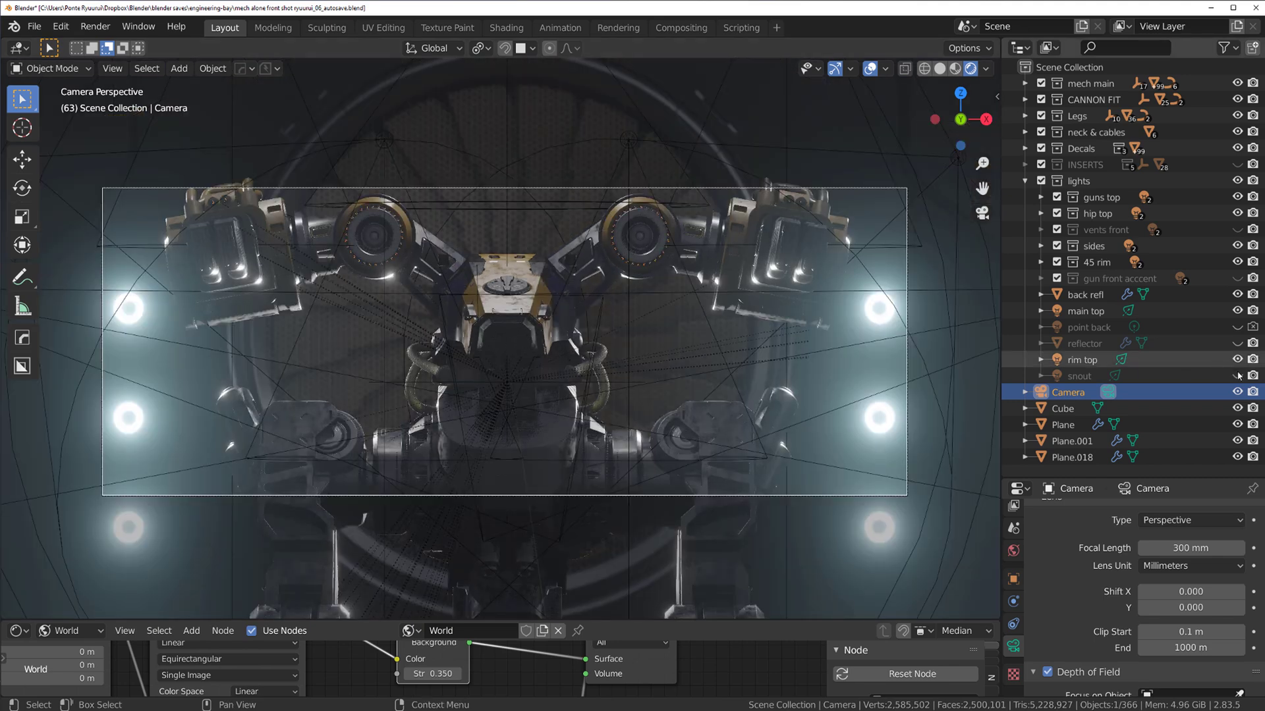
# Step: Show the snout light and examine its effect on the front of the mech's head up close
pyautogui.click(1237, 375)
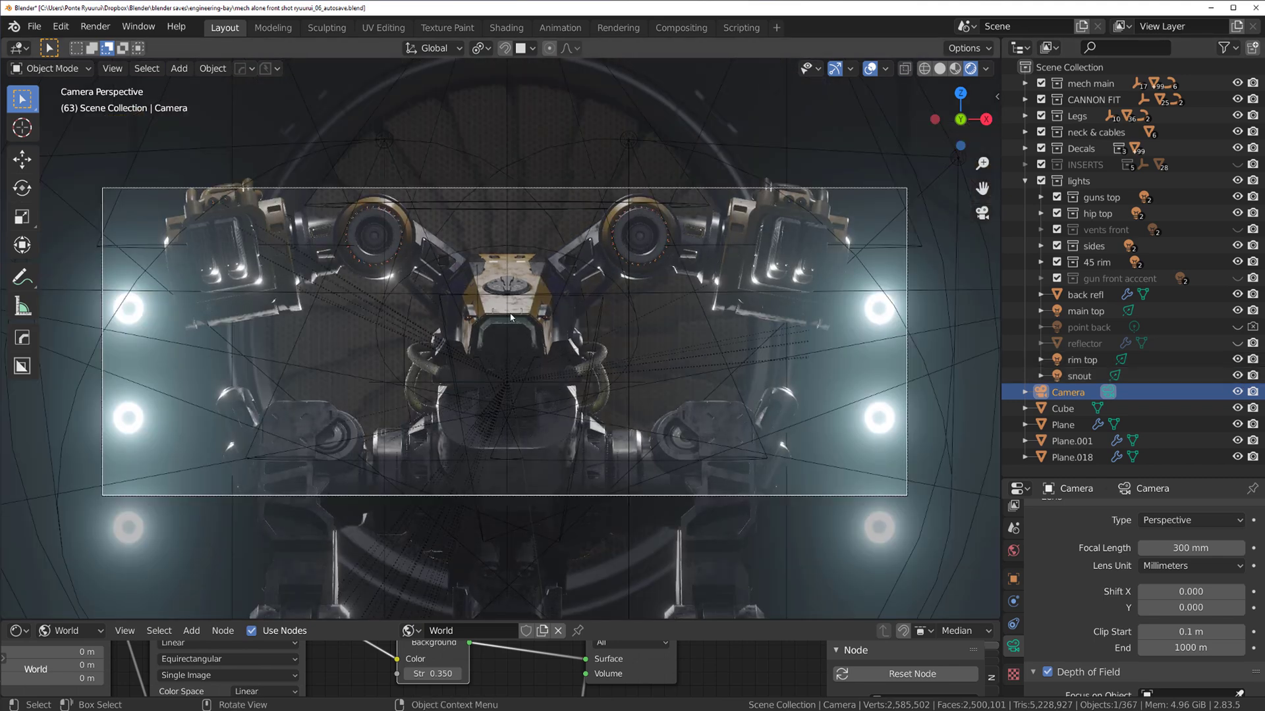
pyautogui.scroll(6, 514, 342)
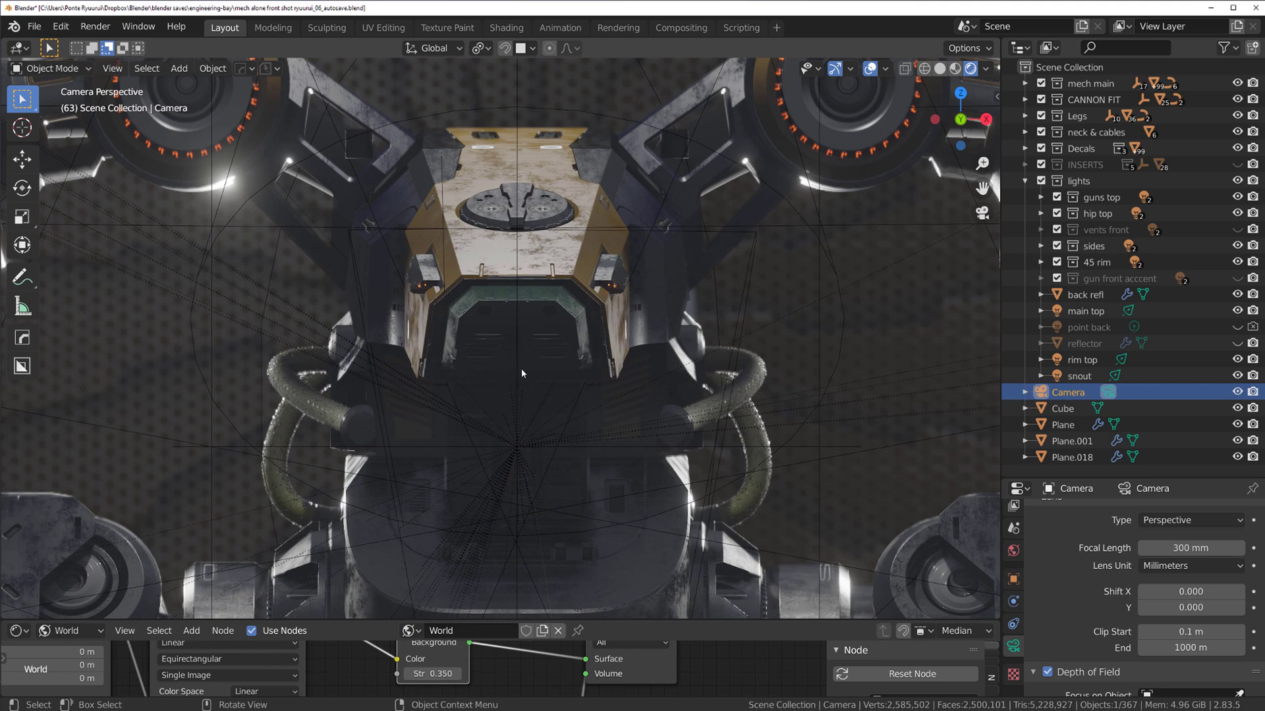
pyautogui.scroll(-4, 564, 386)
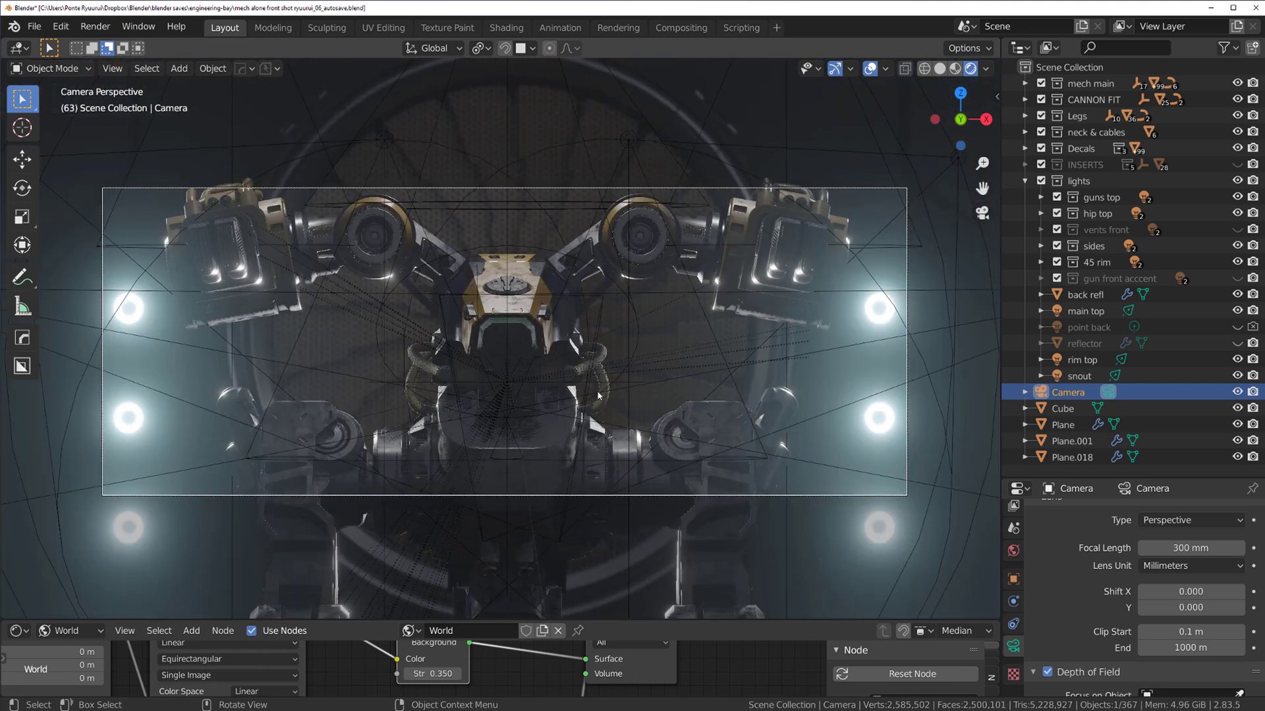
# Step: Show the gun front accent lights and examine their effect on the mech's guns
pyautogui.scroll(1, 555, 339)
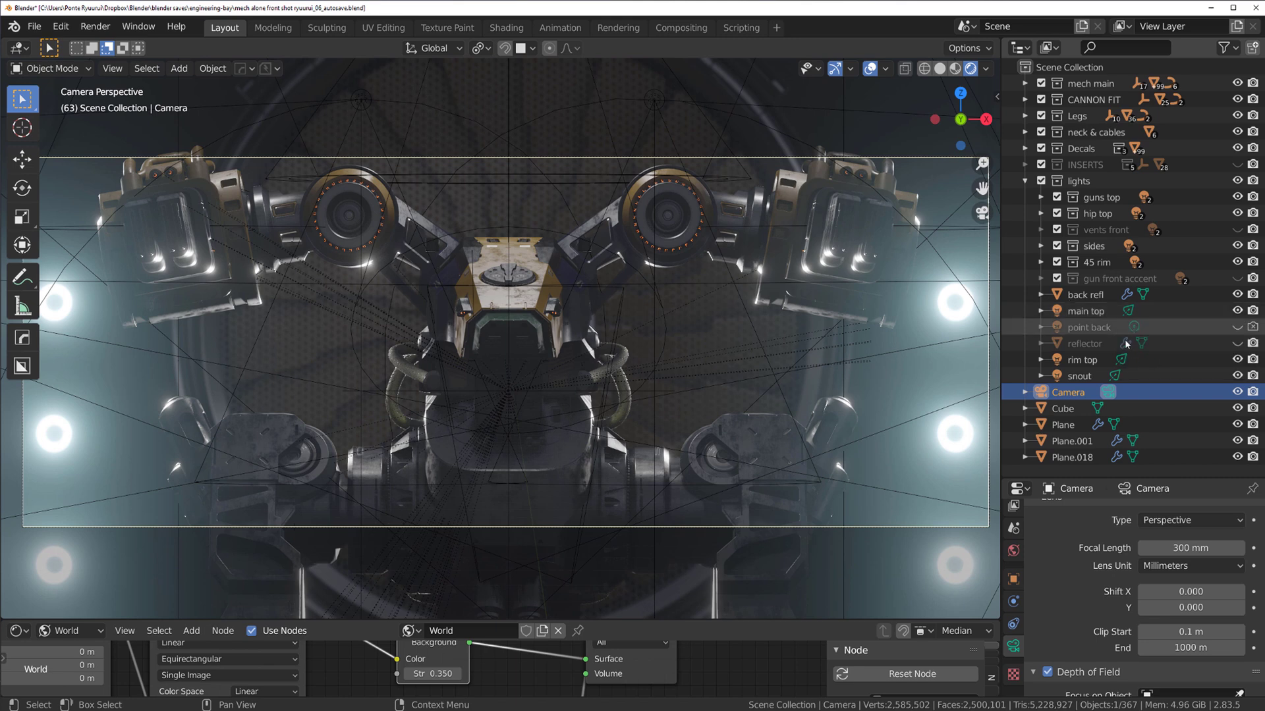
pyautogui.click(1237, 279)
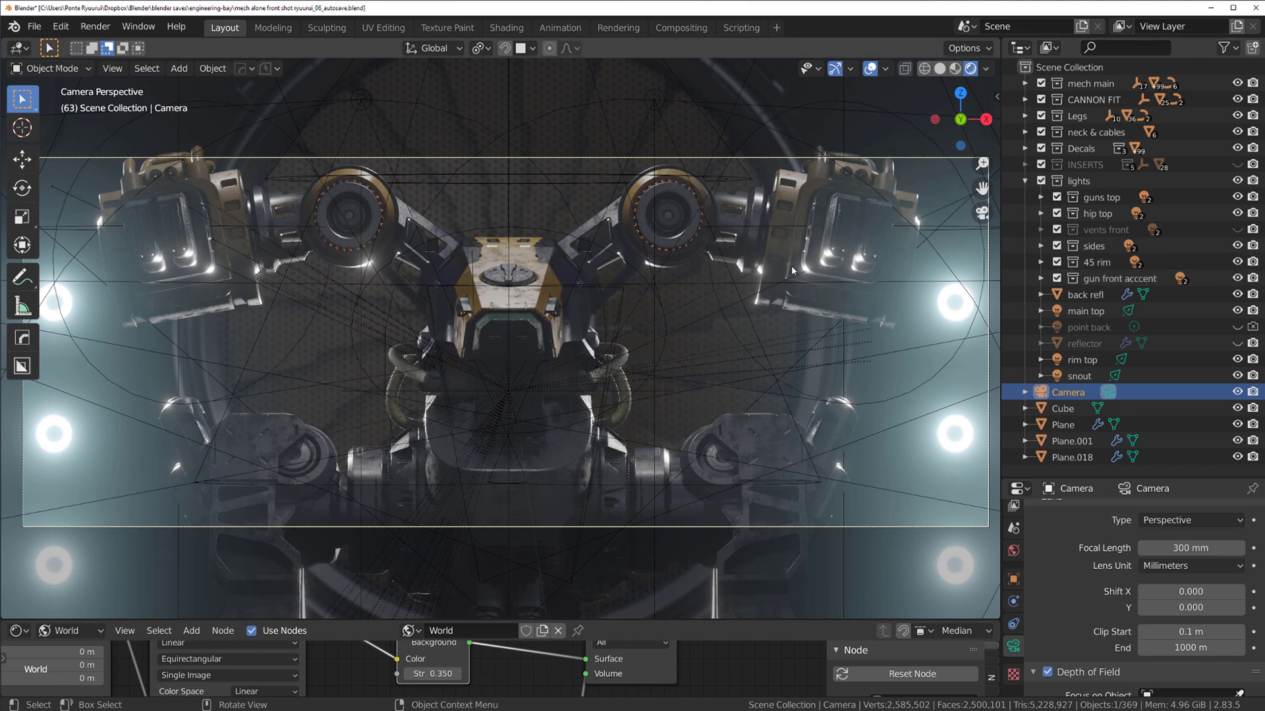
pyautogui.scroll(-3, 766, 269)
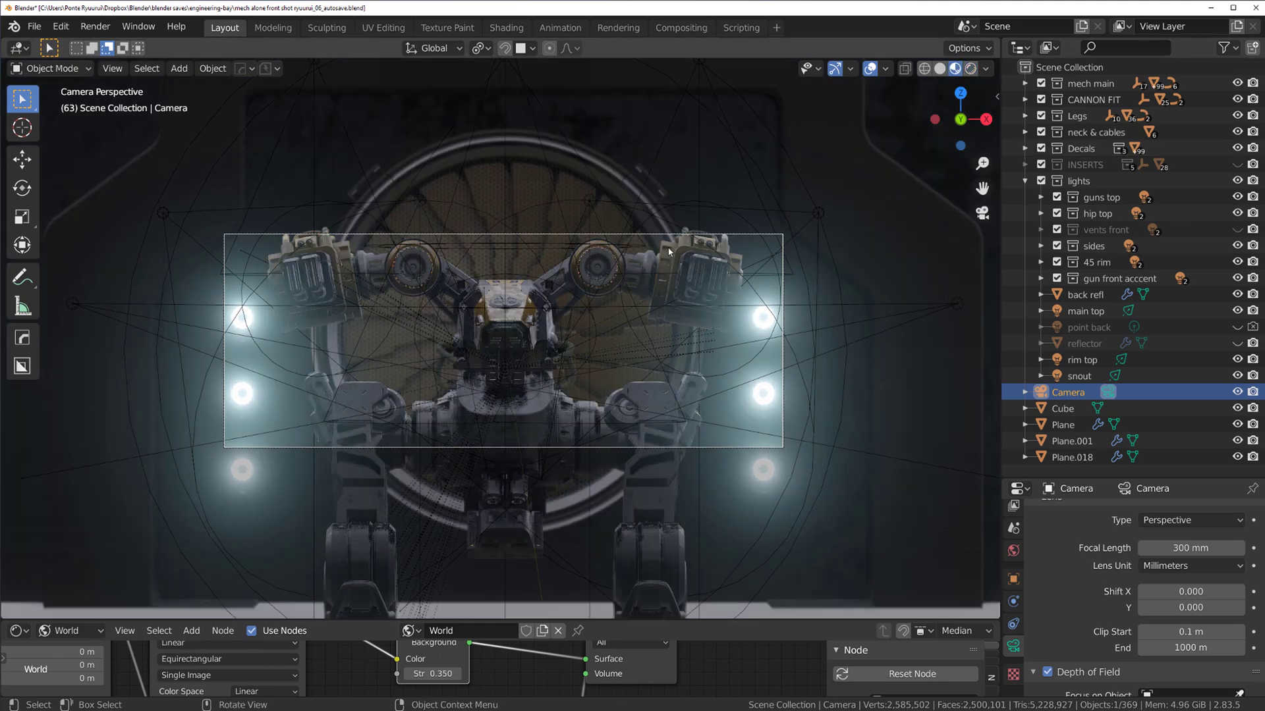
# Step: Select the spot light below the mech's gun and examine its placement from outside the shot in Material Preview
pyautogui.moveTo(668, 251); pyautogui.dragTo(558, 339, button='middle')
pyautogui.scroll(5, 343, 281)
pyautogui.moveTo(343, 282); pyautogui.dragTo(757, 363, button='middle')
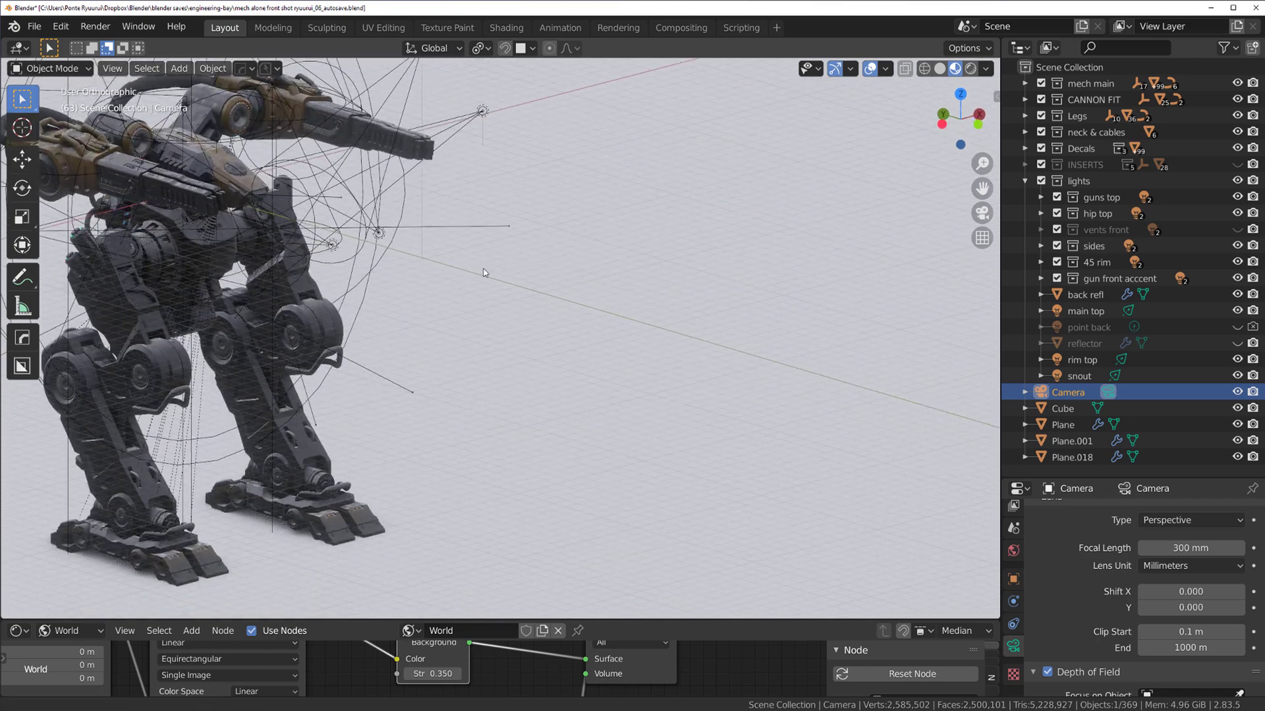
pyautogui.scroll(3, 828, 394)
pyautogui.click(816, 402)
pyautogui.moveTo(817, 403); pyautogui.dragTo(704, 285, button='middle')
pyautogui.scroll(8, 783, 307)
pyautogui.scroll(-8, 783, 307)
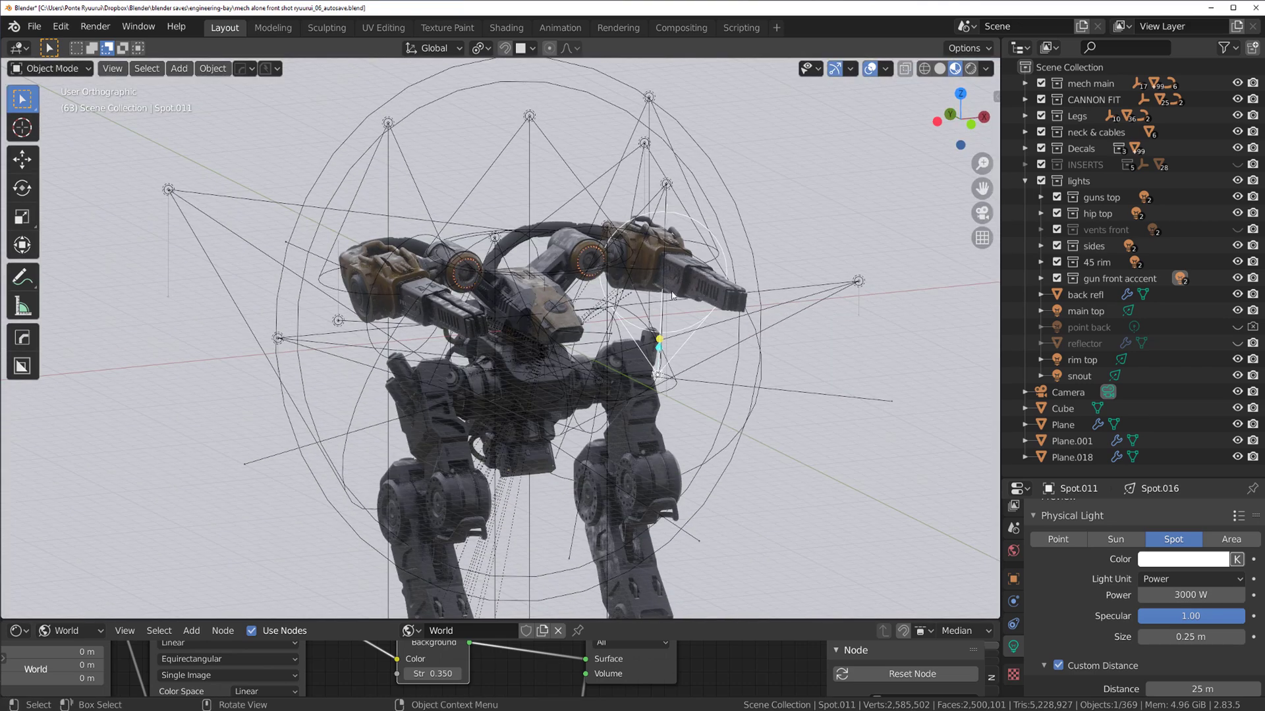
# Step: Select the camera in front of the mech and return to the rendered camera view
pyautogui.scroll(-10, 664, 319)
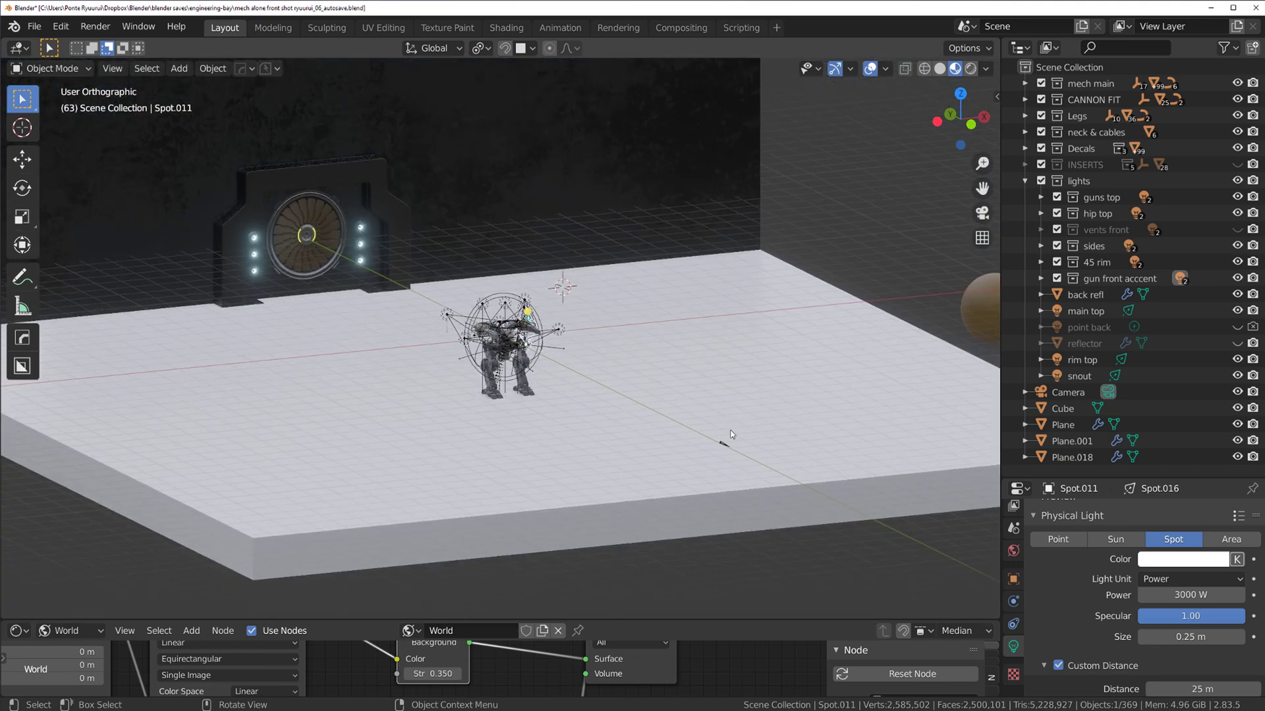
pyautogui.click(725, 444)
pyautogui.press('KP_0')
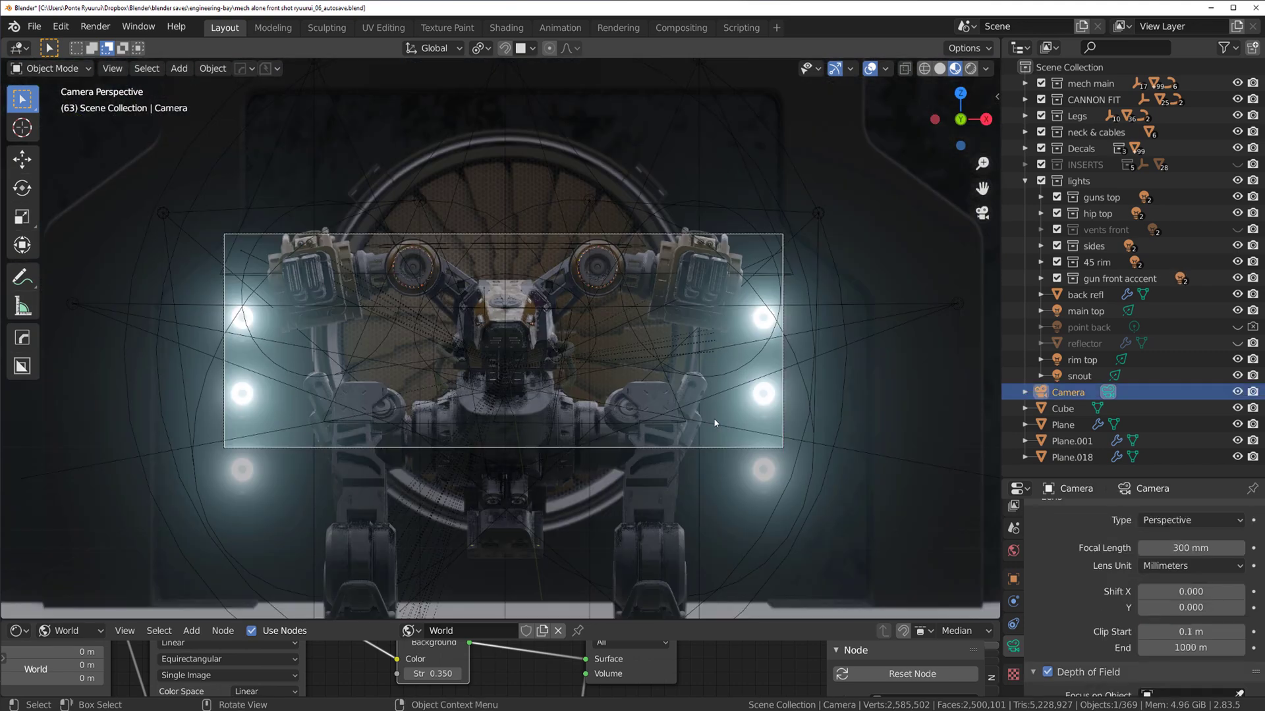
pyautogui.click(971, 68)
pyautogui.scroll(3, 501, 338)
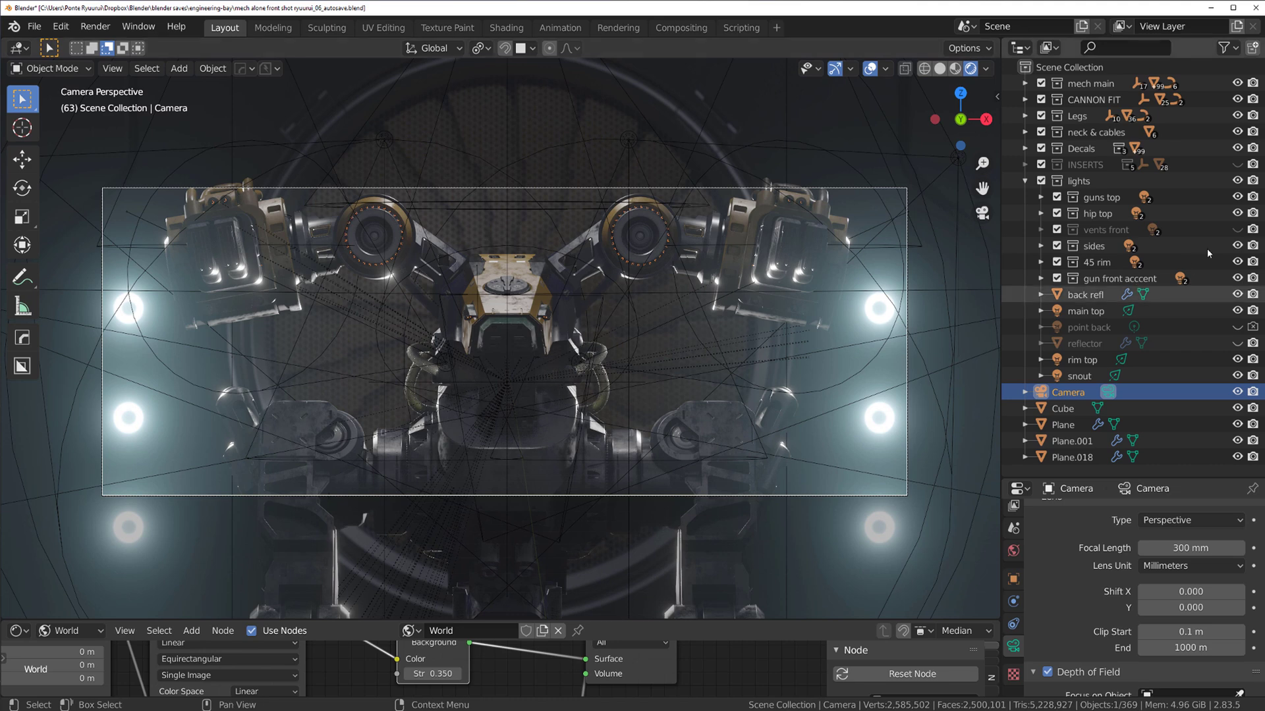
# Step: Show the vents front lights and the reflector, comparing the shot with and without the reflector, and save the file
pyautogui.click(1238, 230)
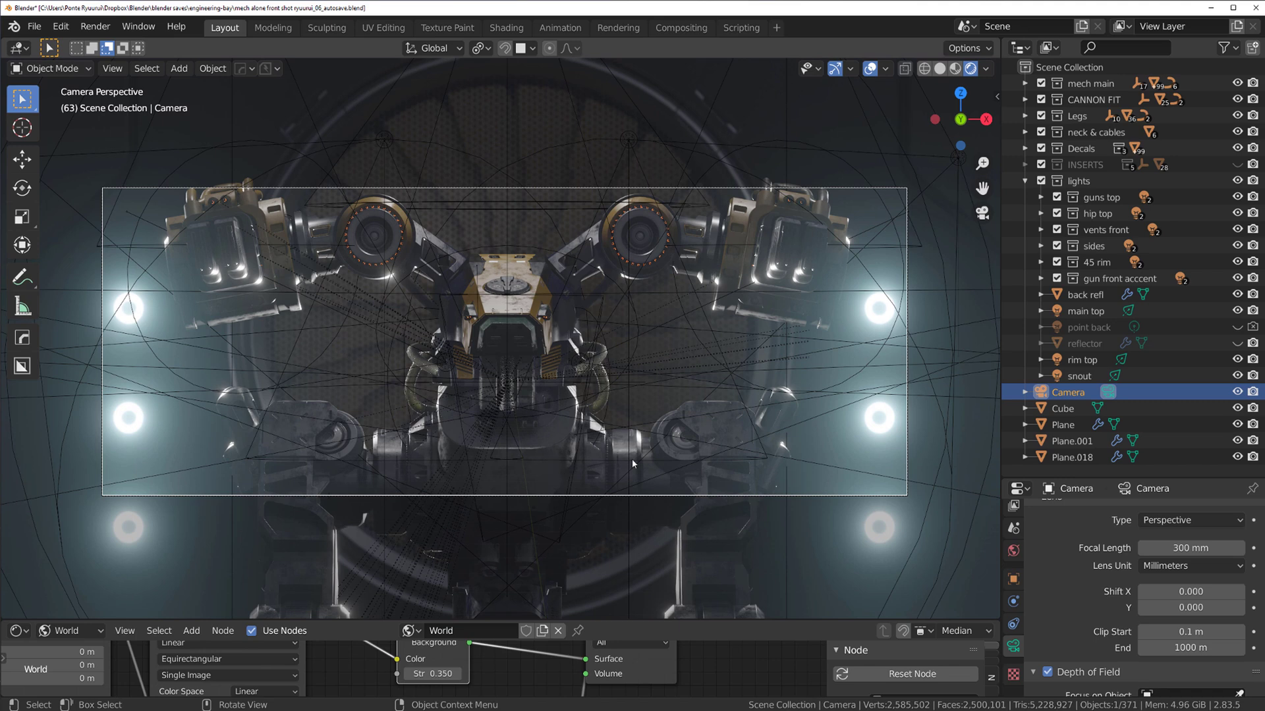
pyautogui.click(1237, 344)
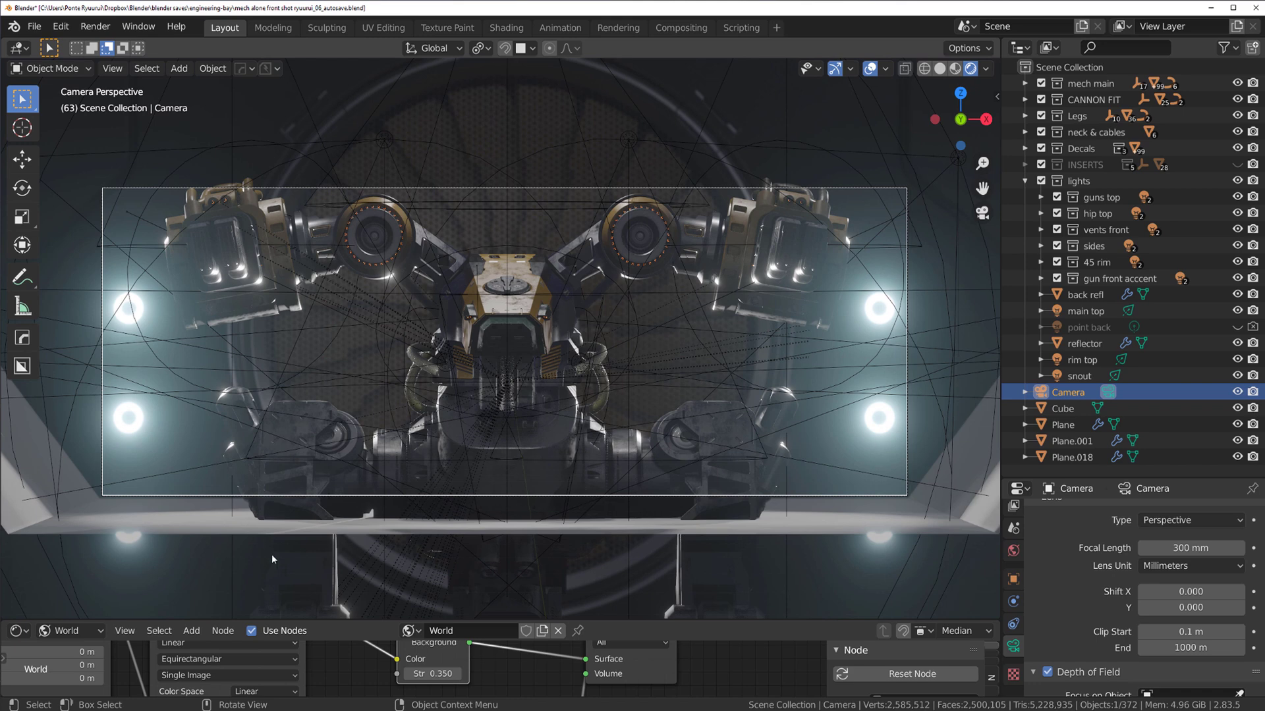
pyautogui.click(1237, 344)
pyautogui.click(1238, 344)
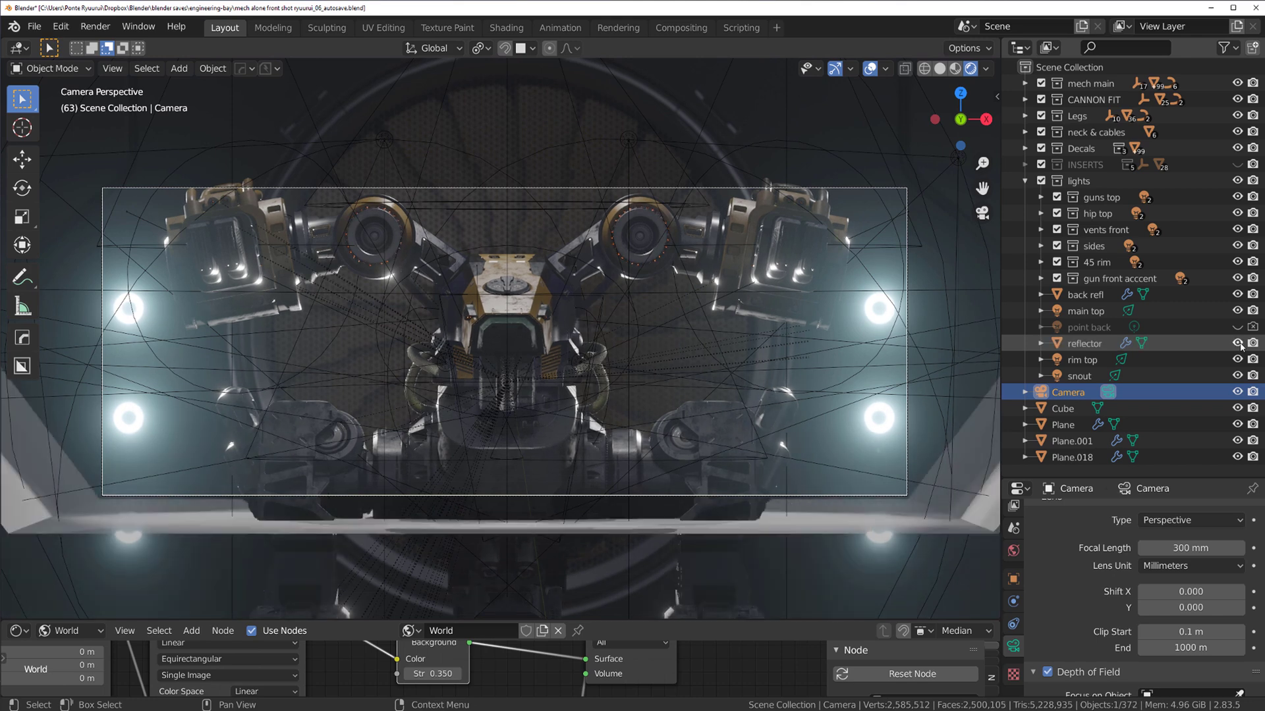
pyautogui.click(1237, 343)
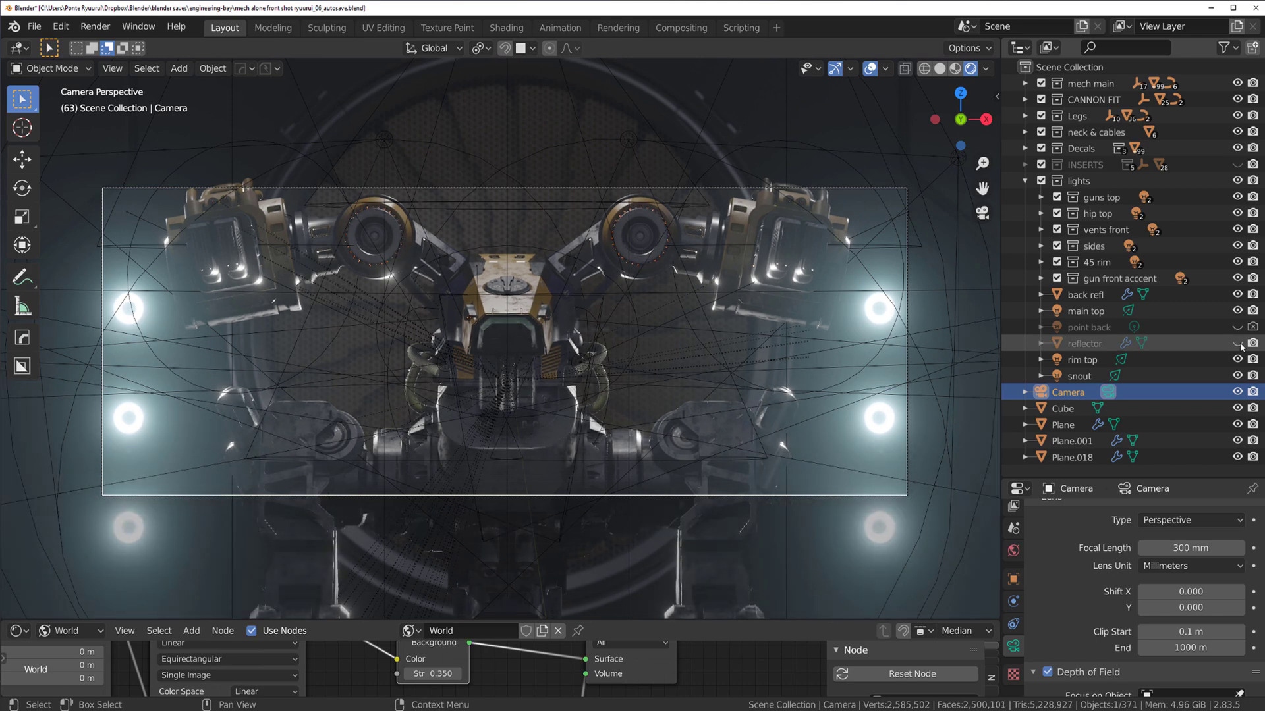
pyautogui.click(1237, 343)
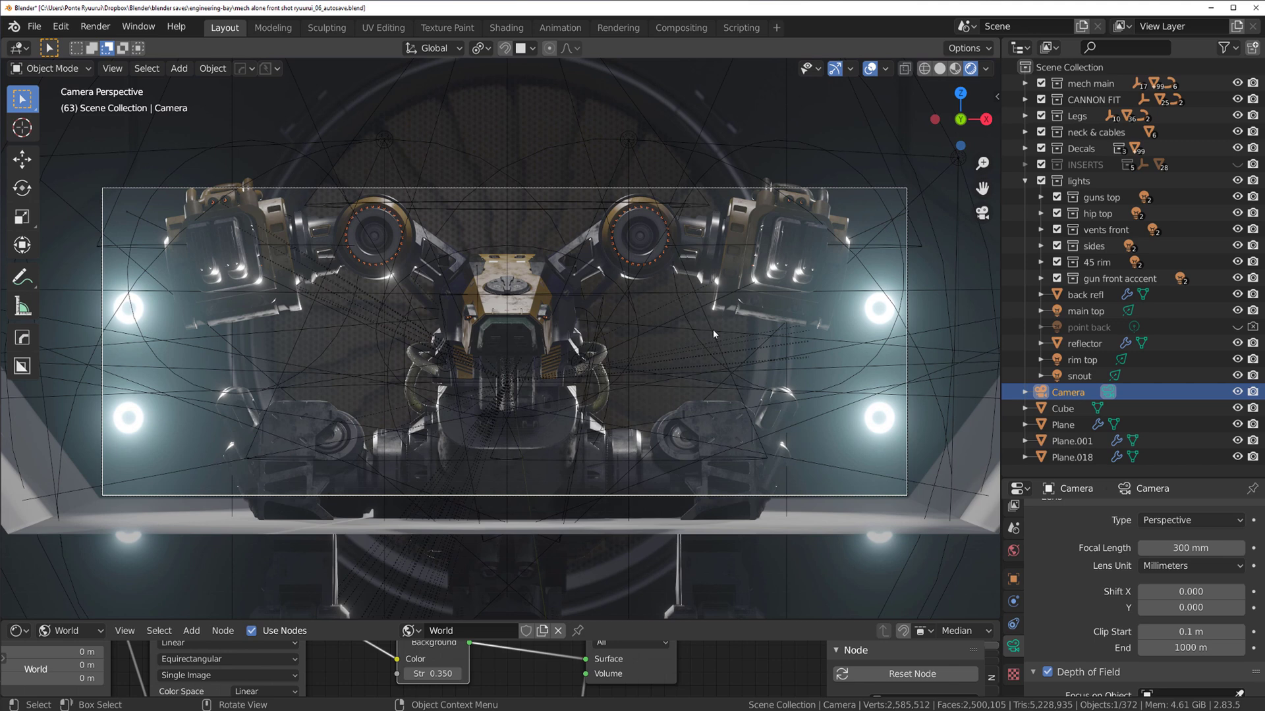
pyautogui.hotkey('ctrl', 's')
# Step: Select the reflector and examine its placement around the mech from outside the shot in Material Preview
pyautogui.moveTo(890, 105); pyautogui.dragTo(508, 367, button='middle')
pyautogui.scroll(-6, 456, 286)
pyautogui.scroll(3, 457, 286)
pyautogui.moveTo(626, 355); pyautogui.dragTo(544, 186, button='middle')
pyautogui.scroll(5, 520, 226)
pyautogui.scroll(-5, 497, 270)
pyautogui.click(544, 249)
pyautogui.scroll(-6, 544, 249)
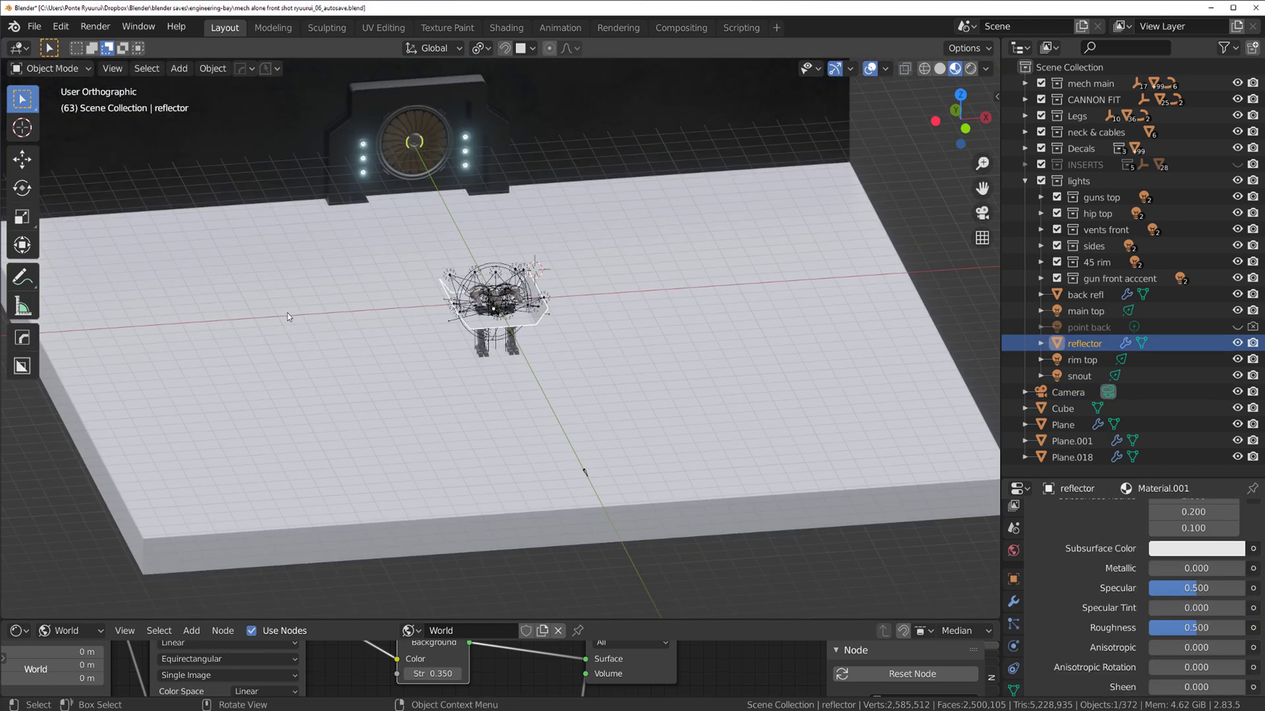
# Step: Examine the reflector within the whole set in perspective projection, and return to the rendered view through the camera
pyautogui.press('KP_5')
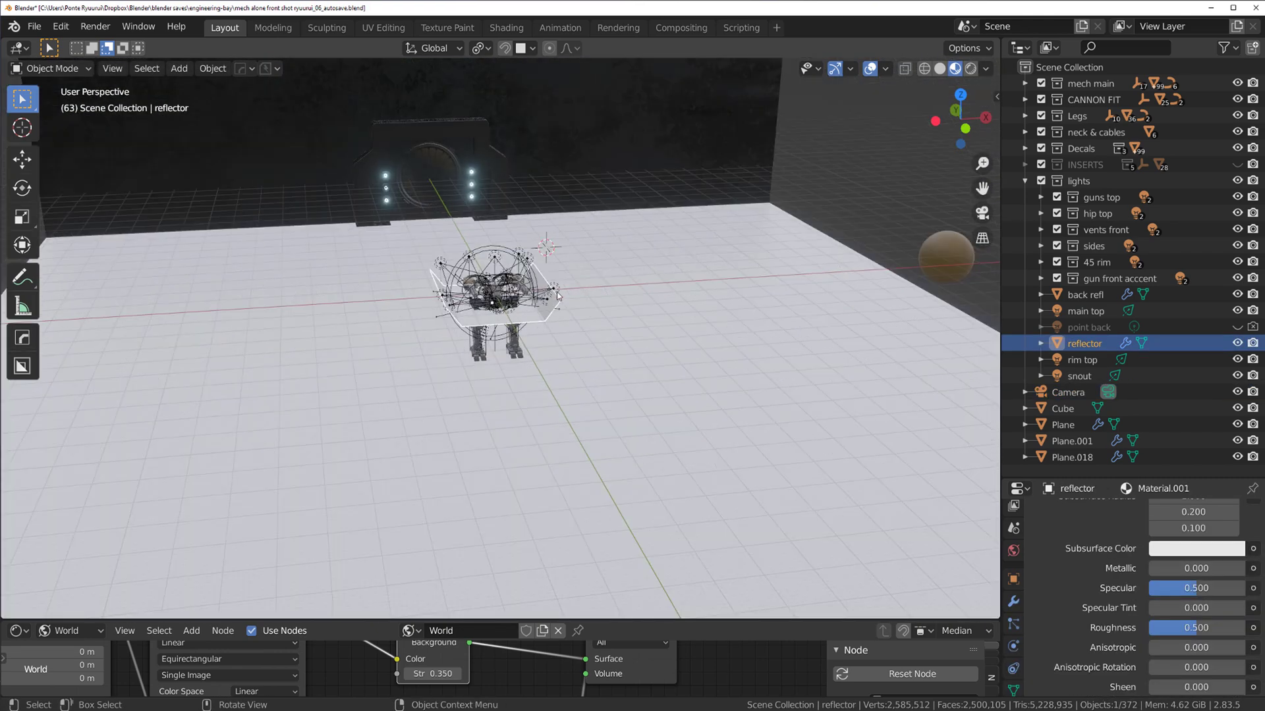
pyautogui.scroll(6, 556, 300)
pyautogui.scroll(-6, 554, 305)
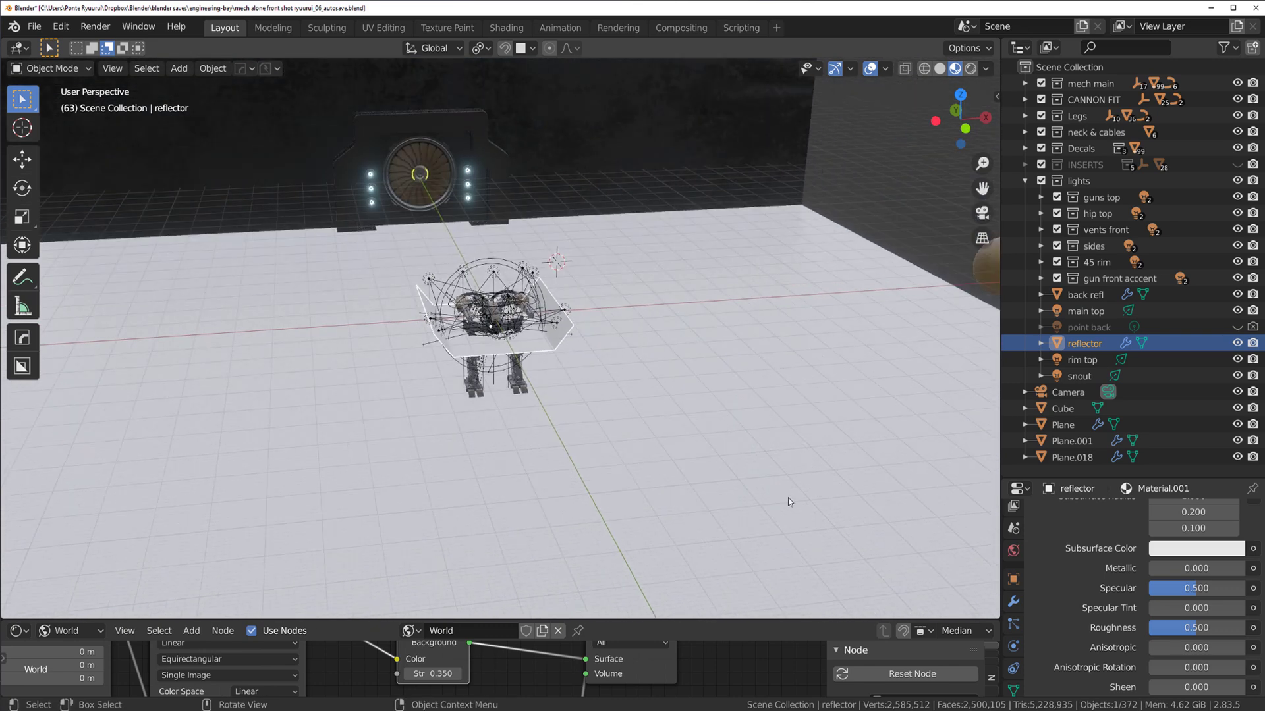
pyautogui.scroll(-3, 773, 495)
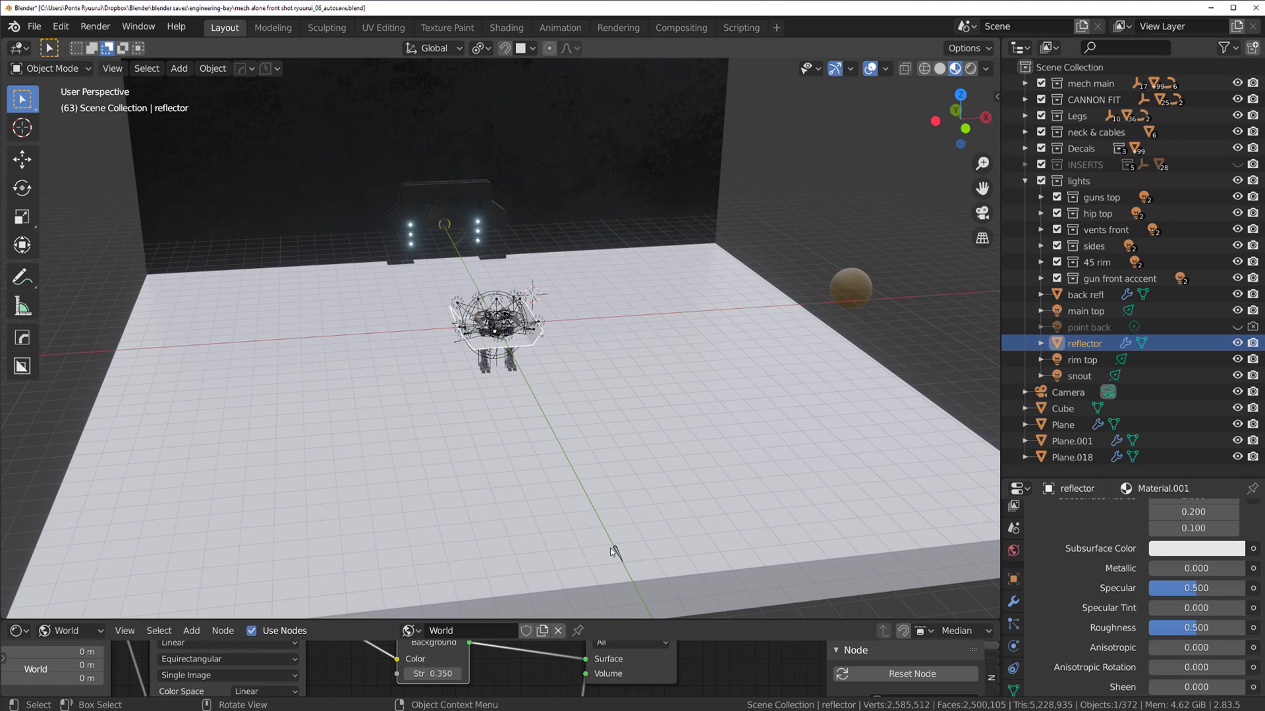
pyautogui.click(615, 548)
pyautogui.press('KP_0')
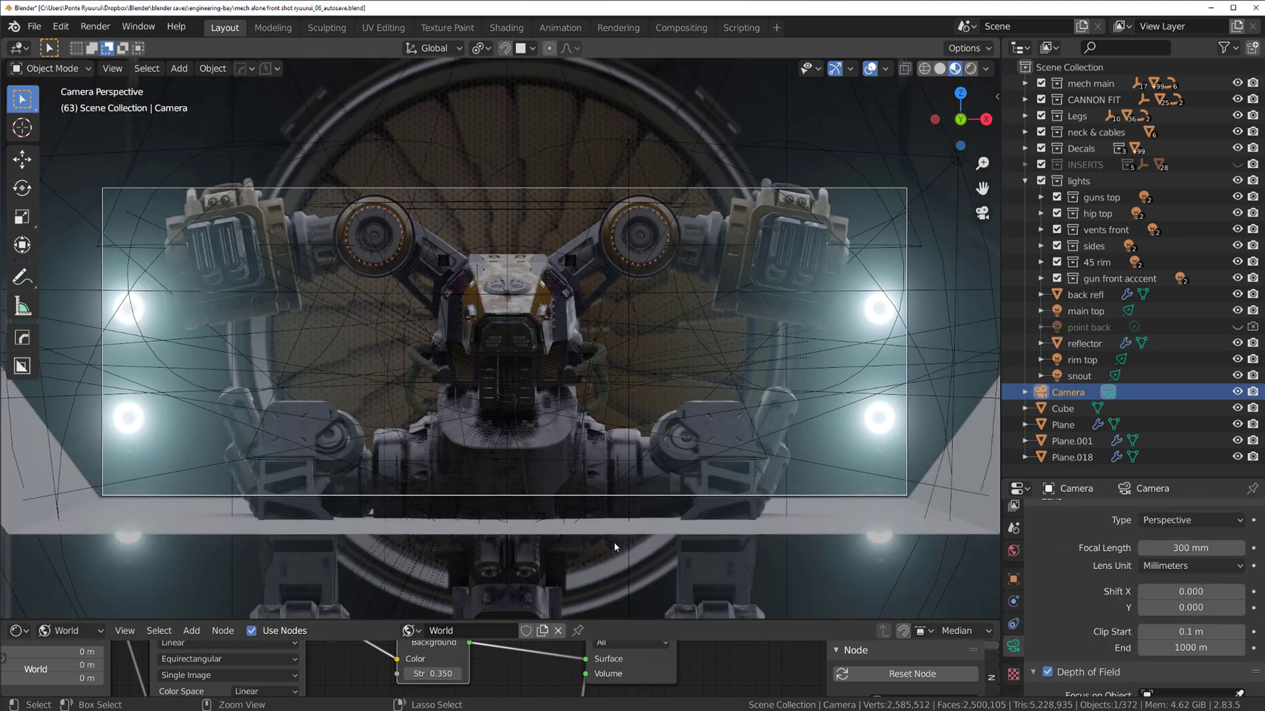
pyautogui.click(970, 68)
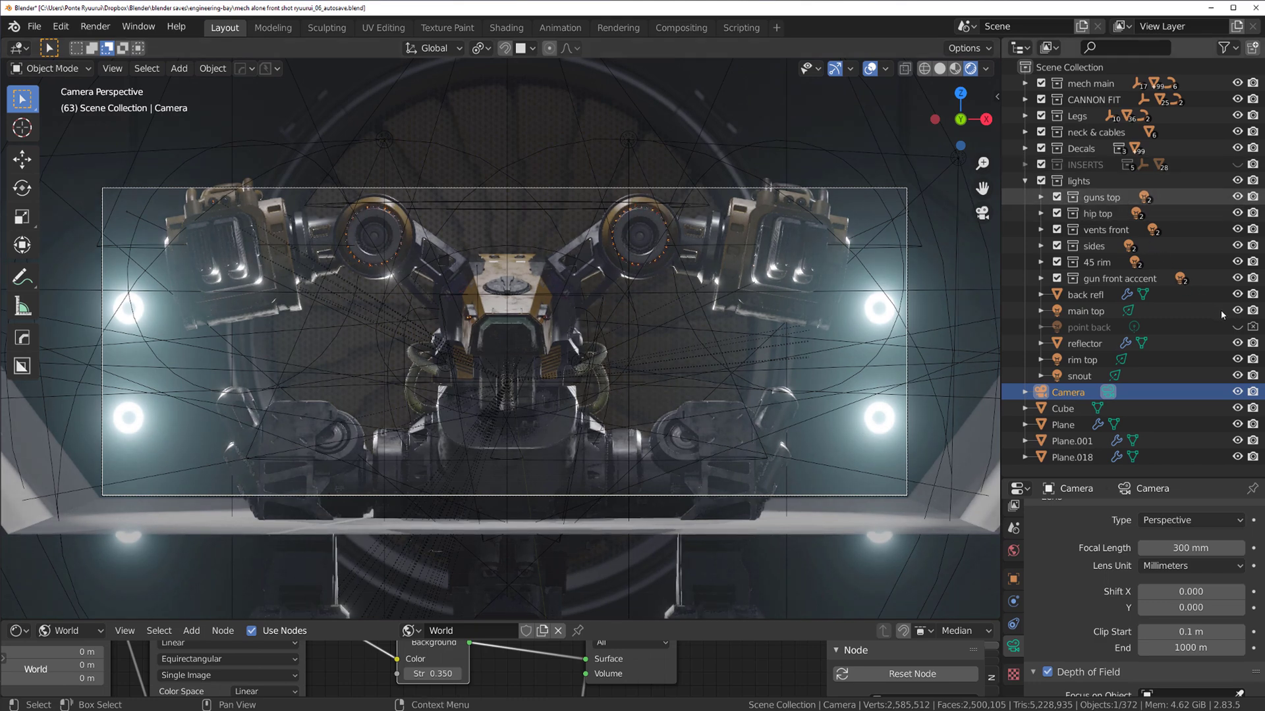
# Step: Toggle the point back light's visibility to compare the shot with and without it, leaving it hidden
pyautogui.click(1239, 328)
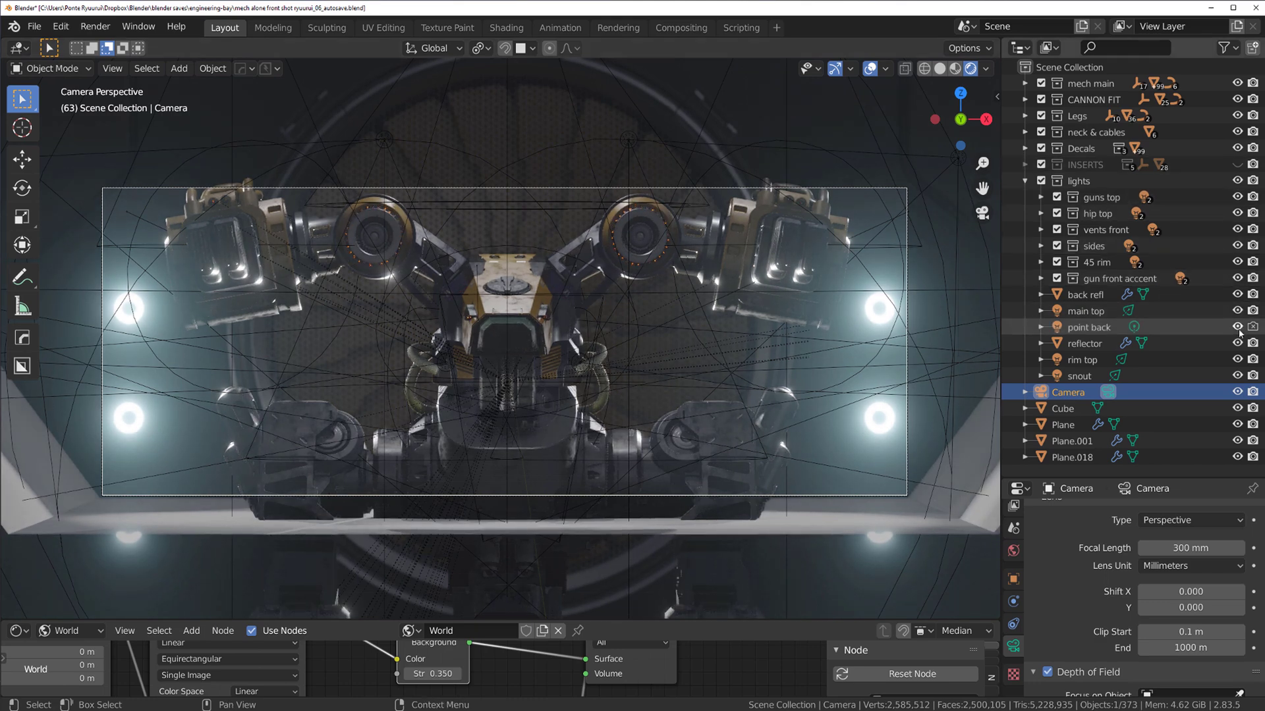
pyautogui.click(1239, 327)
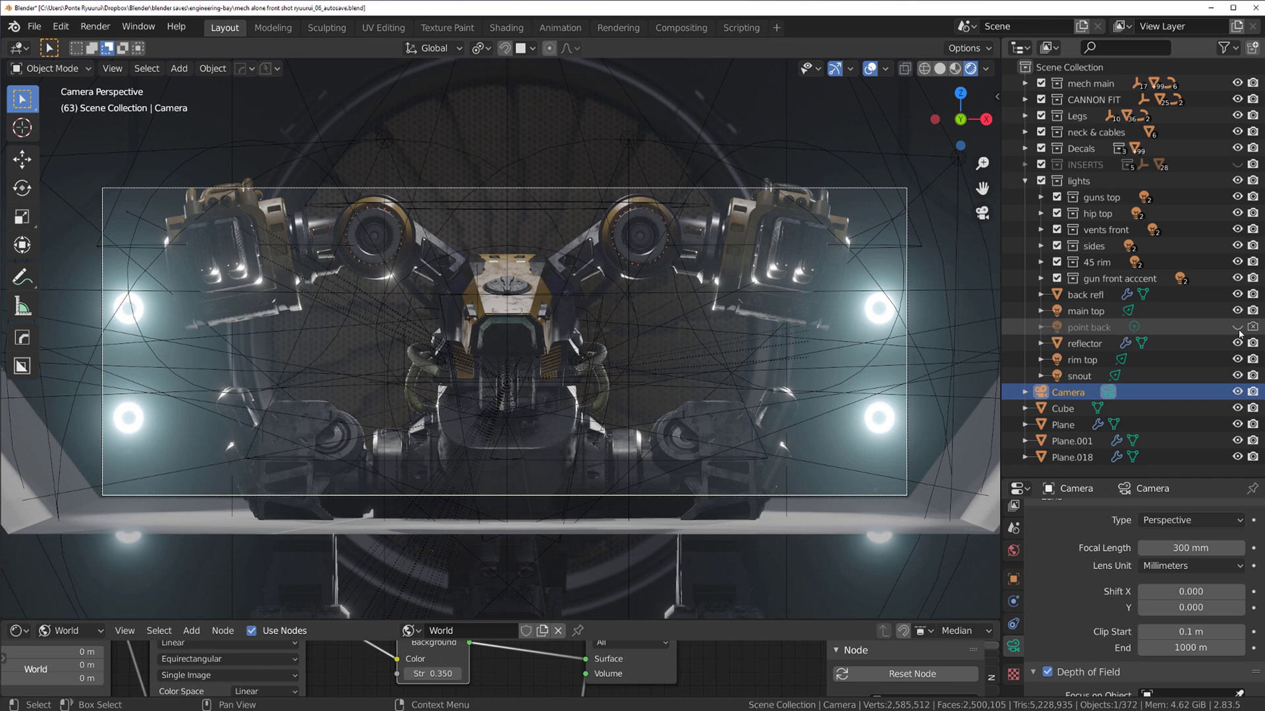
pyautogui.click(1238, 327)
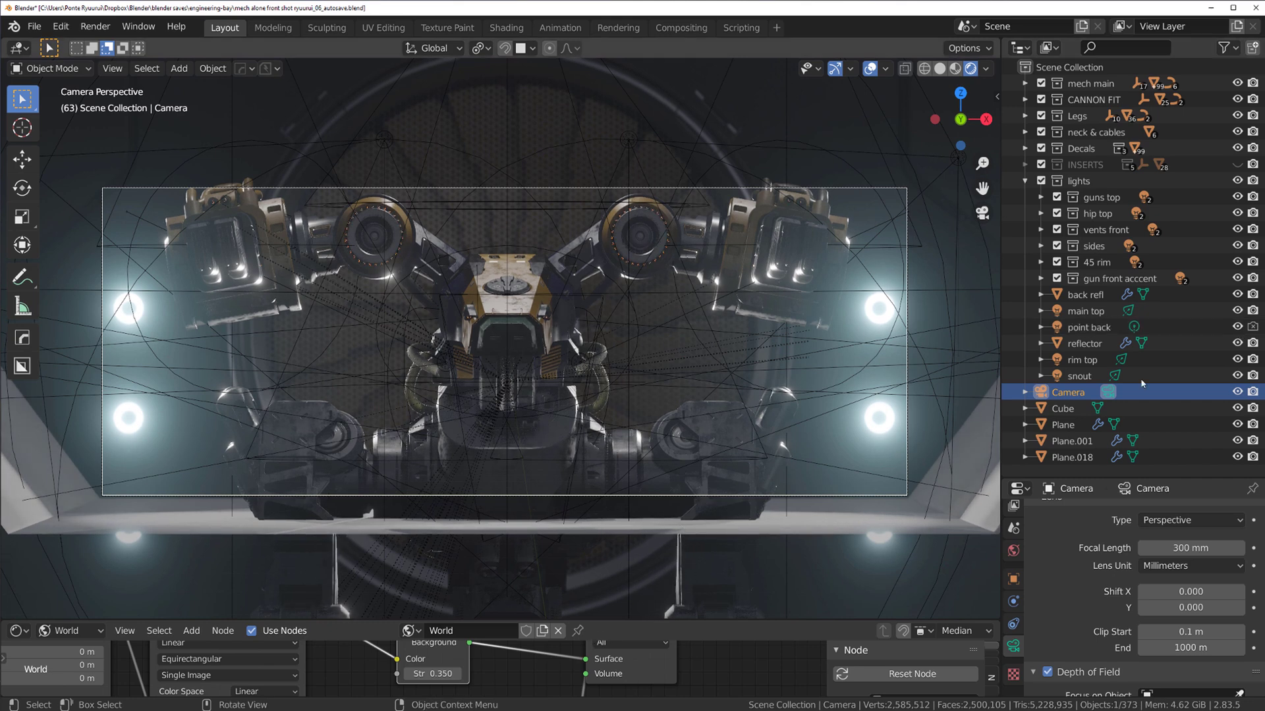
pyautogui.click(1237, 328)
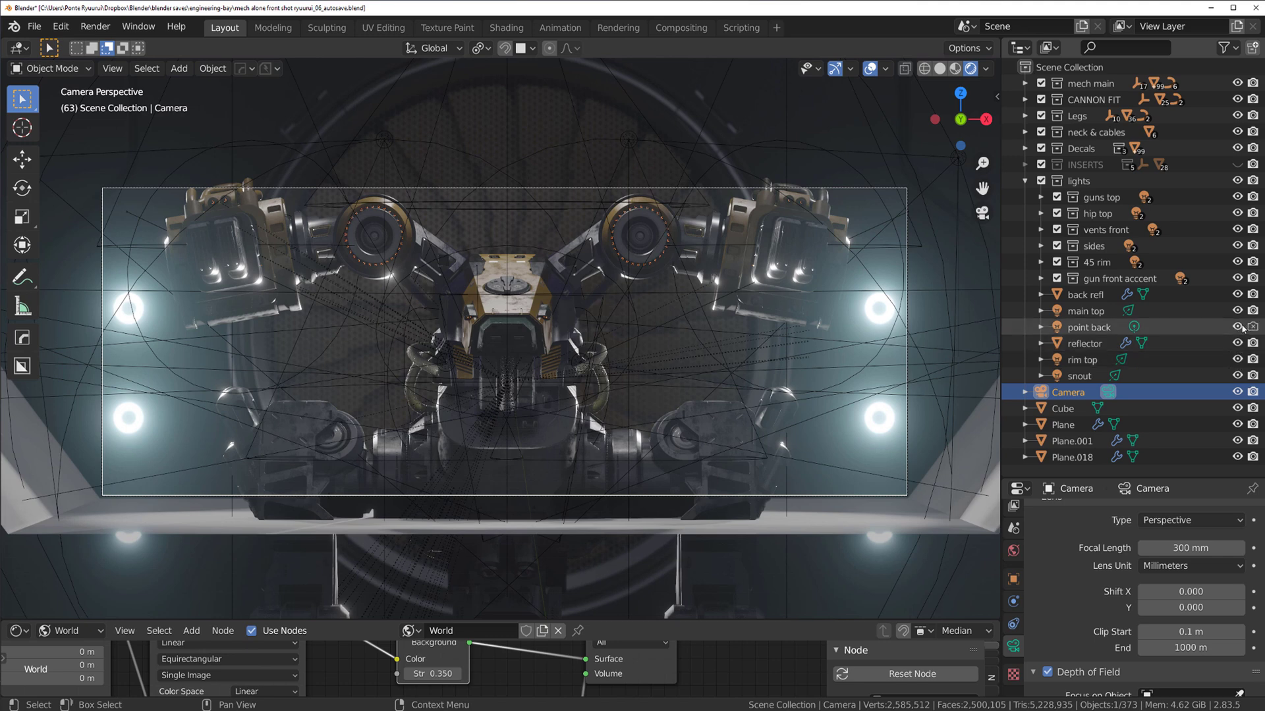
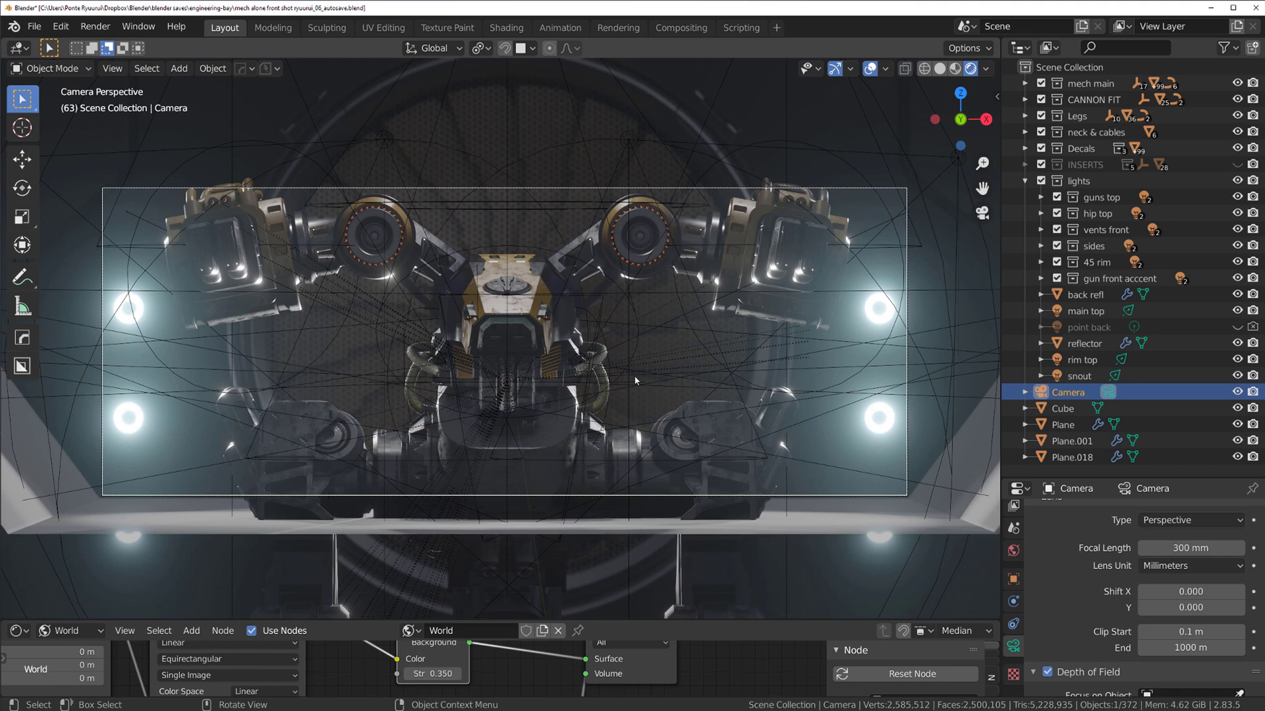
# Step: Toggle the main top light's visibility to compare the shot with and without it, leave it shown, and save the file
pyautogui.click(1237, 311)
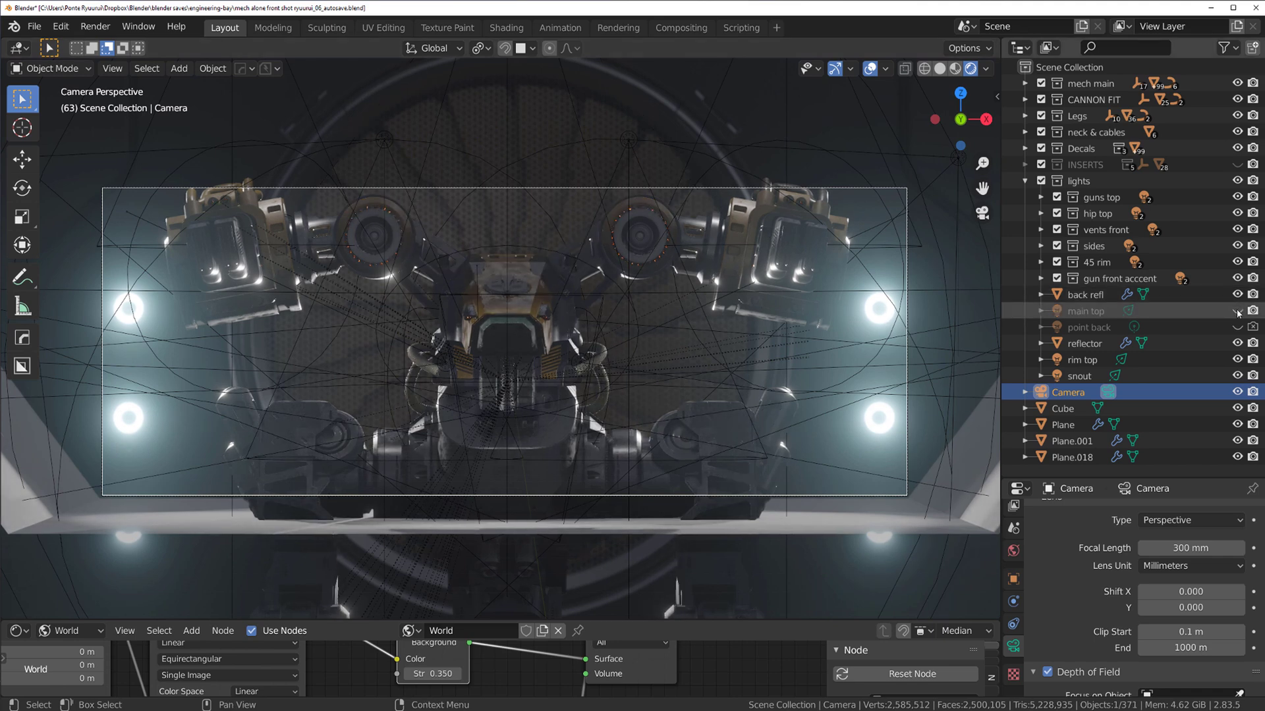
pyautogui.click(1237, 312)
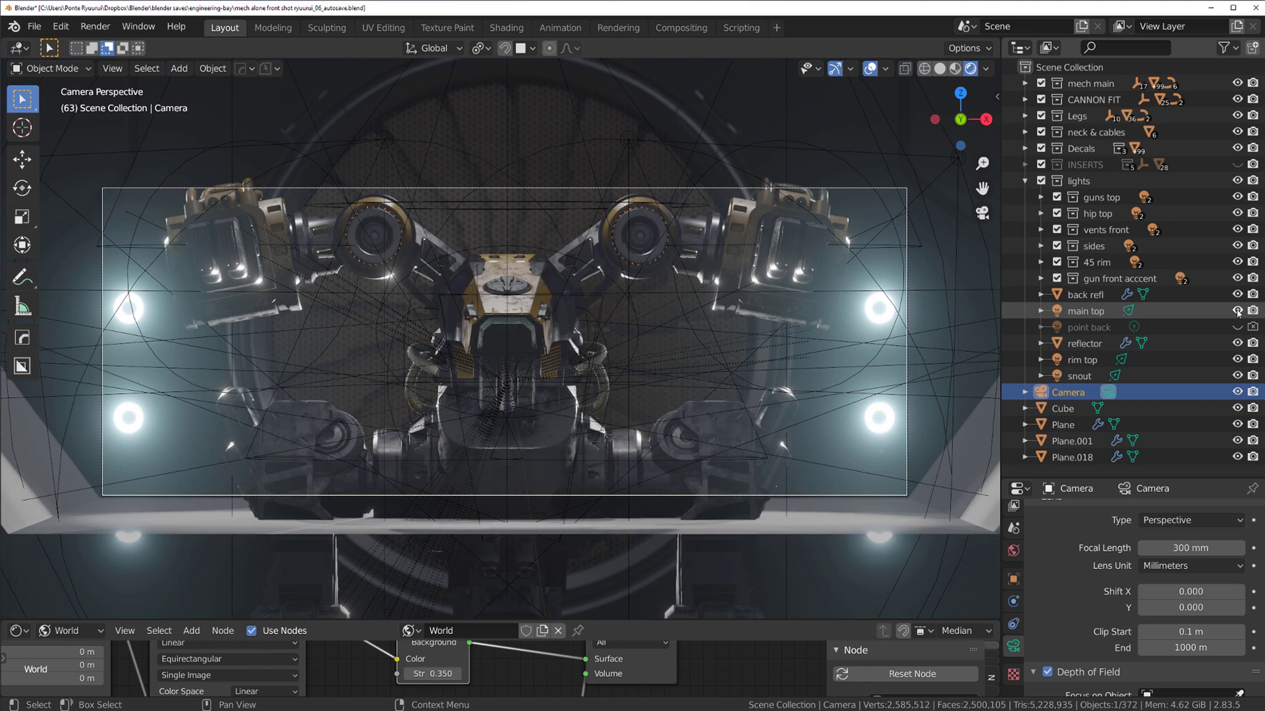
pyautogui.click(1238, 311)
pyautogui.hotkey('ctrl', 's')
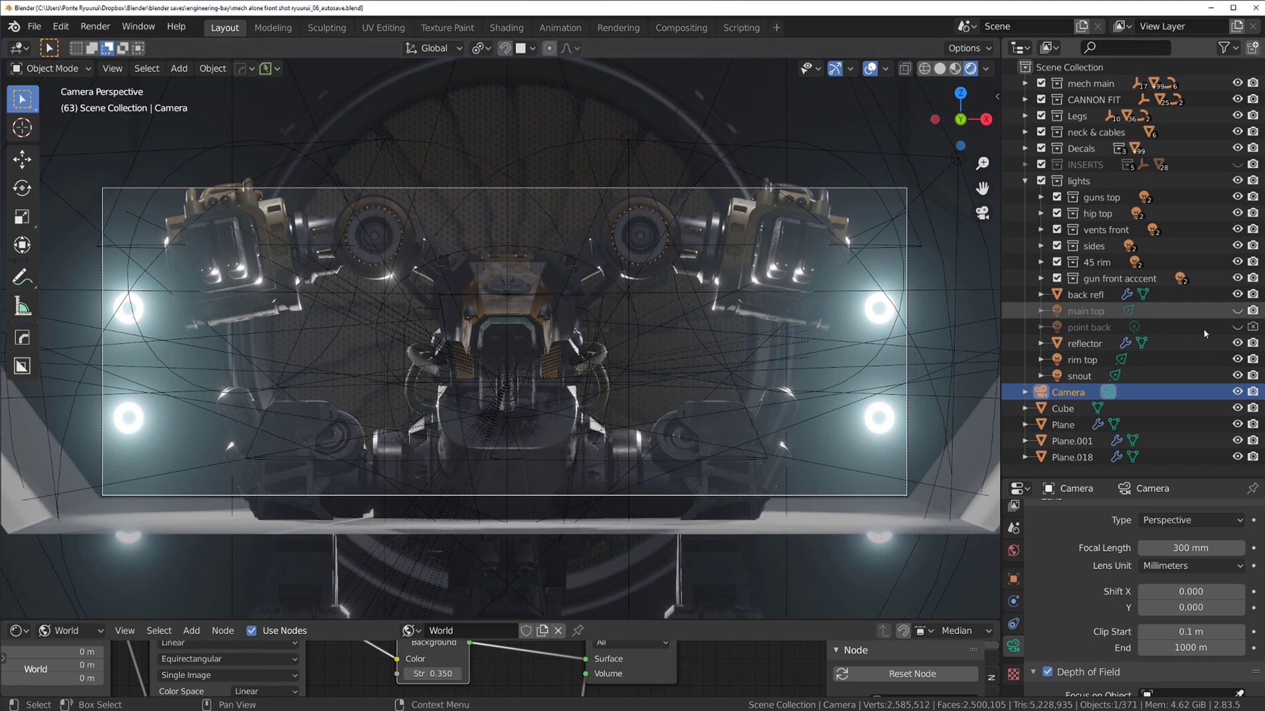
pyautogui.click(1237, 311)
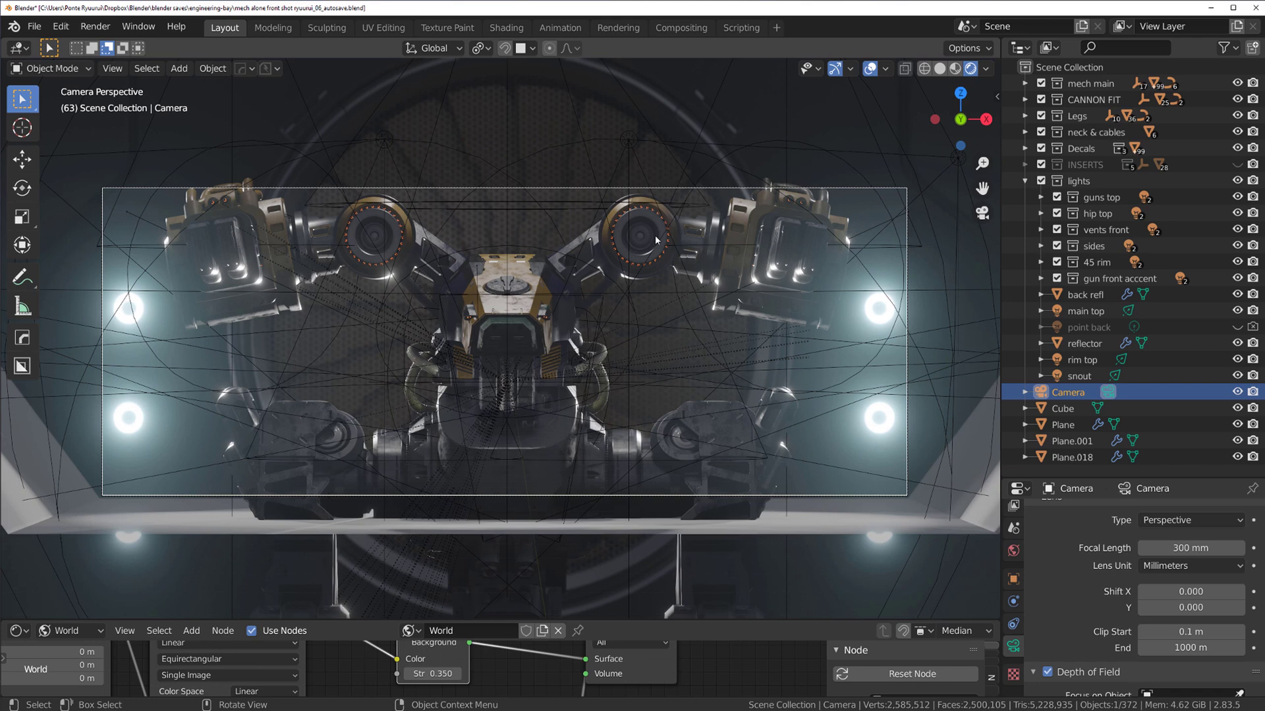
pyautogui.hotkey('ctrl', 's')
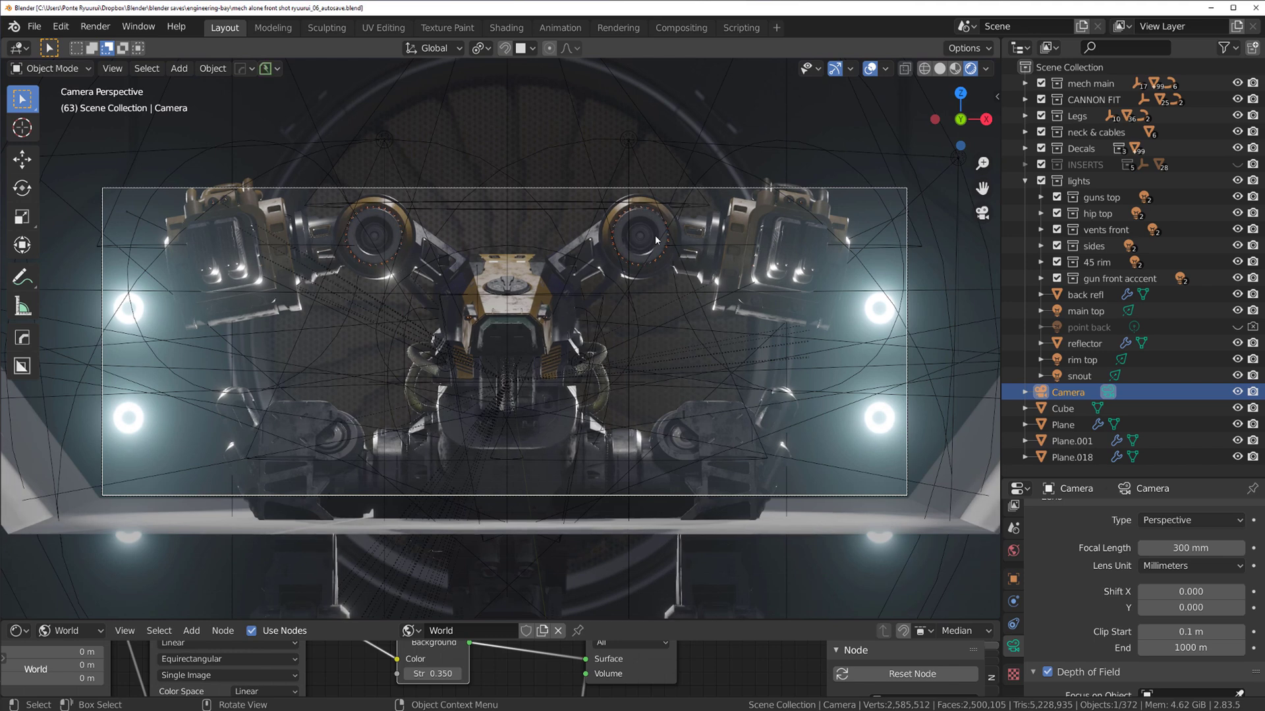